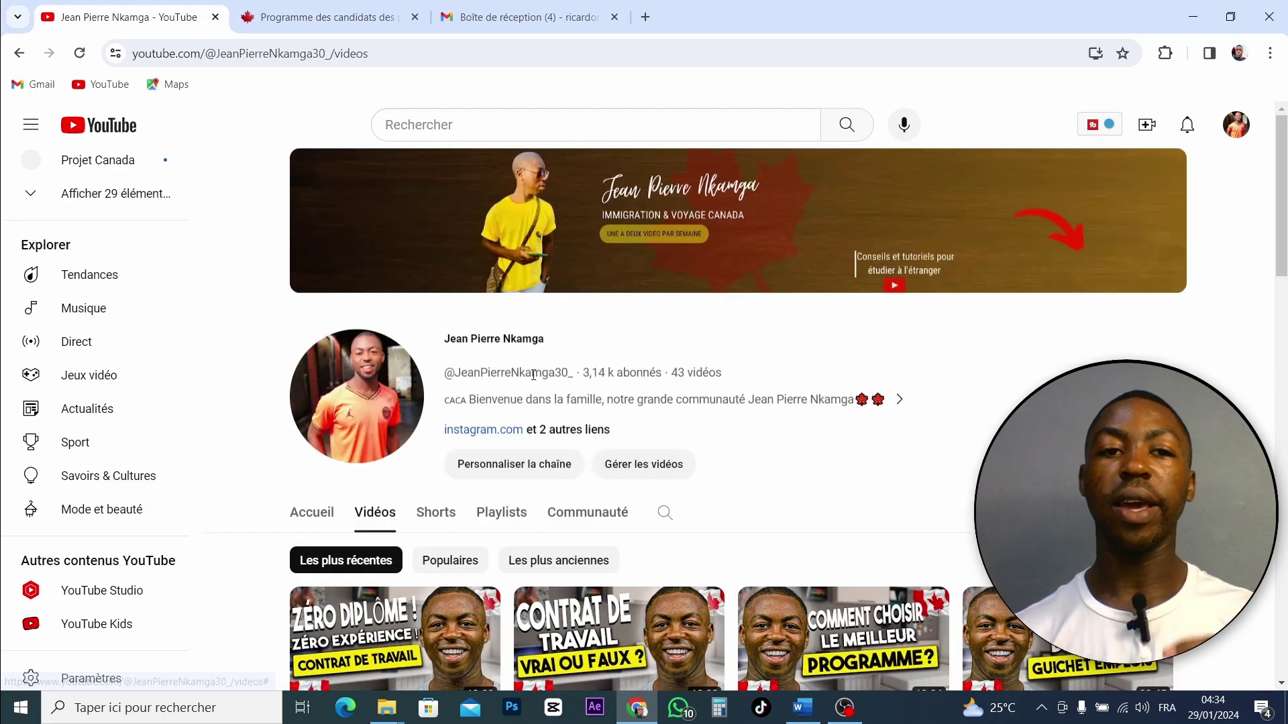
# On the Provincial Nominee Program page, highlight 'désignation d'une province ou d'un territoire' under 'Remplir sa demande'.
pyautogui.click(323, 17)
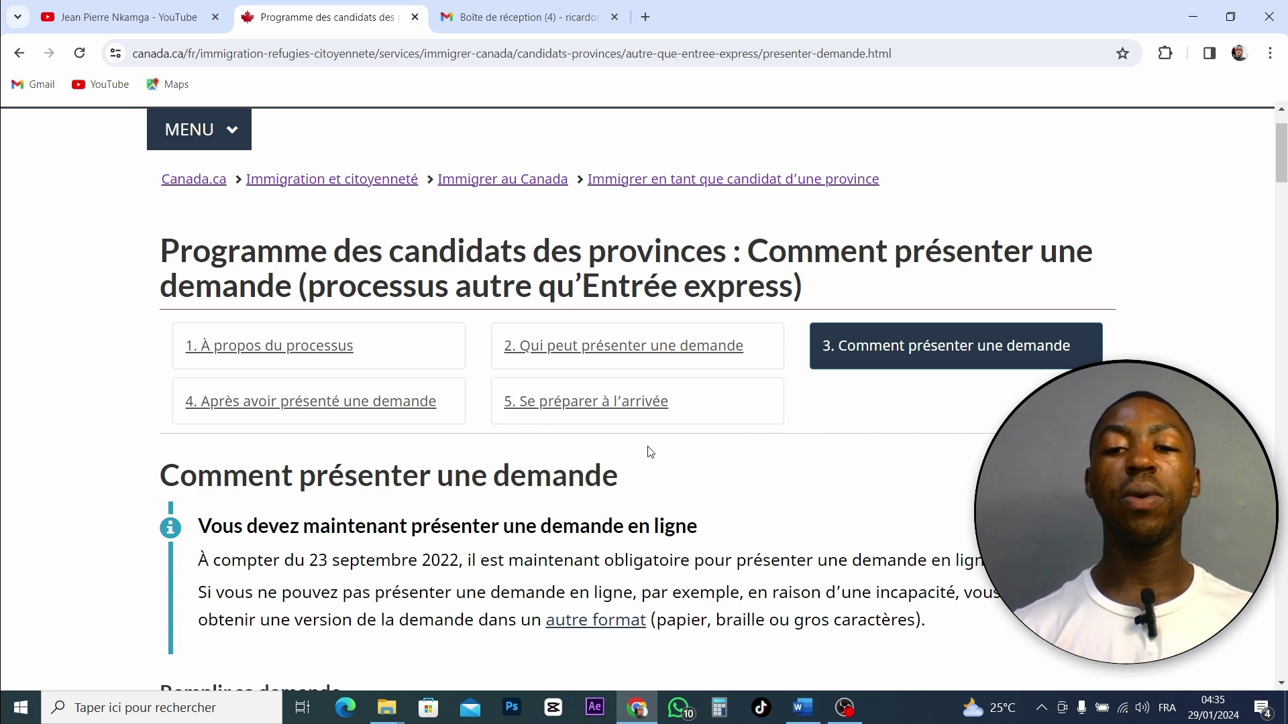
pyautogui.scroll(-4, 673, 455)
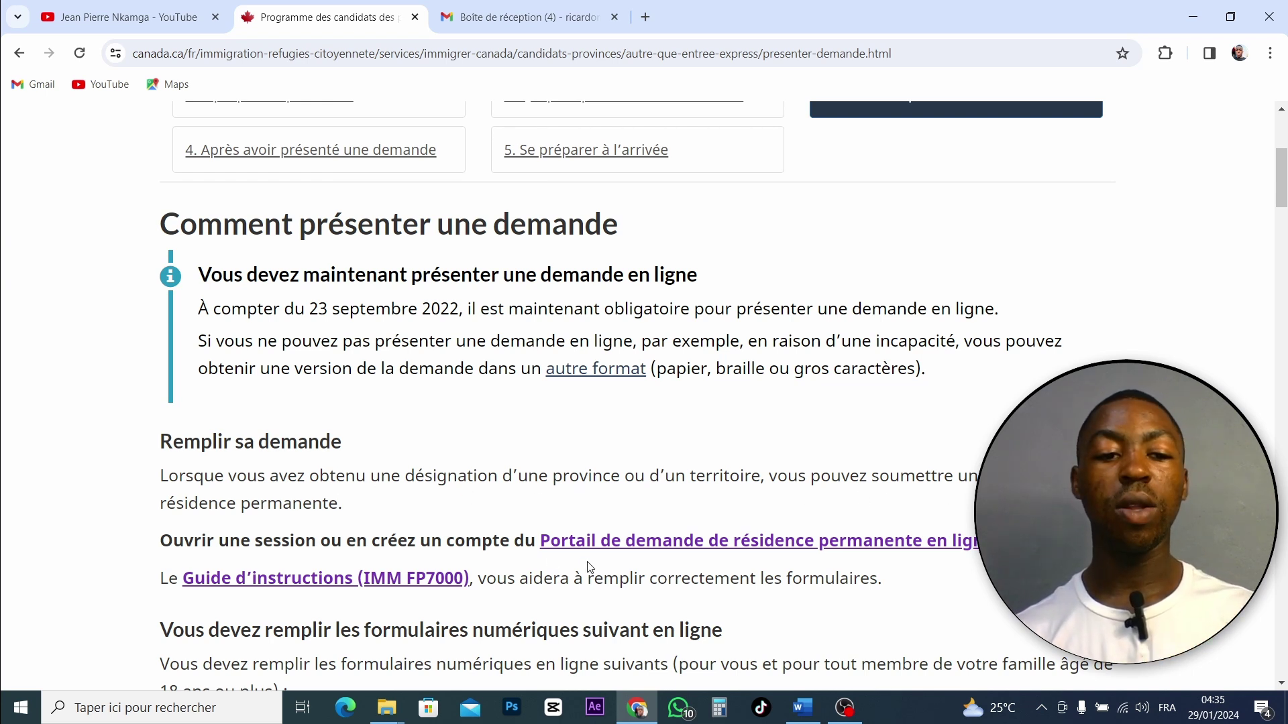
pyautogui.moveTo(403, 477); pyautogui.dragTo(765, 468)
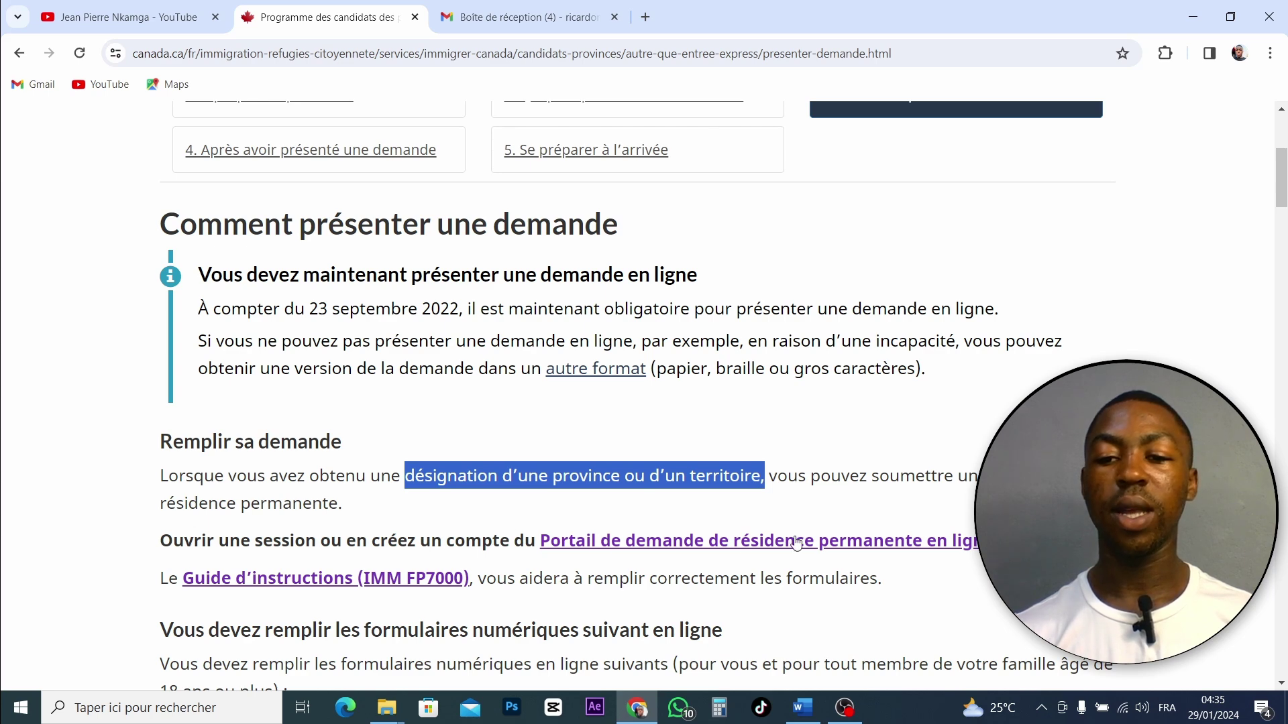
# Open the permanent residence portal and go to its account creation page.
pyautogui.click(841, 554)
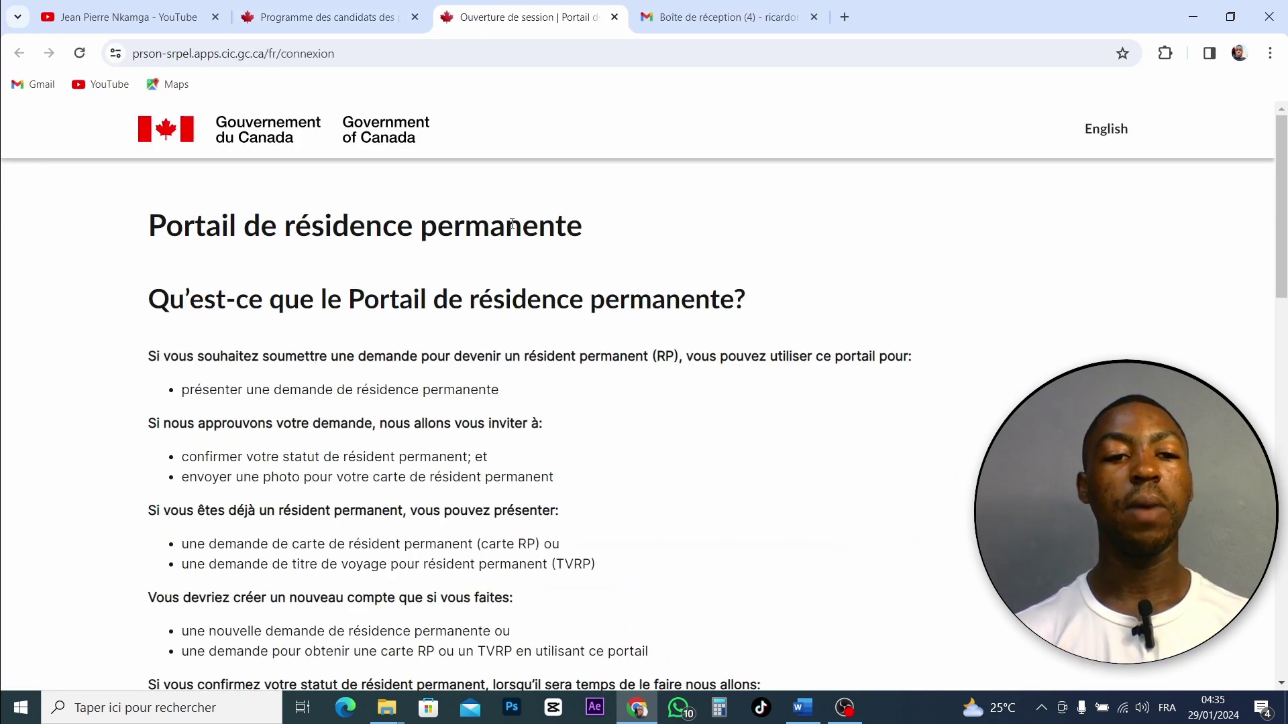
pyautogui.scroll(-5, 330, 465)
pyautogui.scroll(-3, 330, 464)
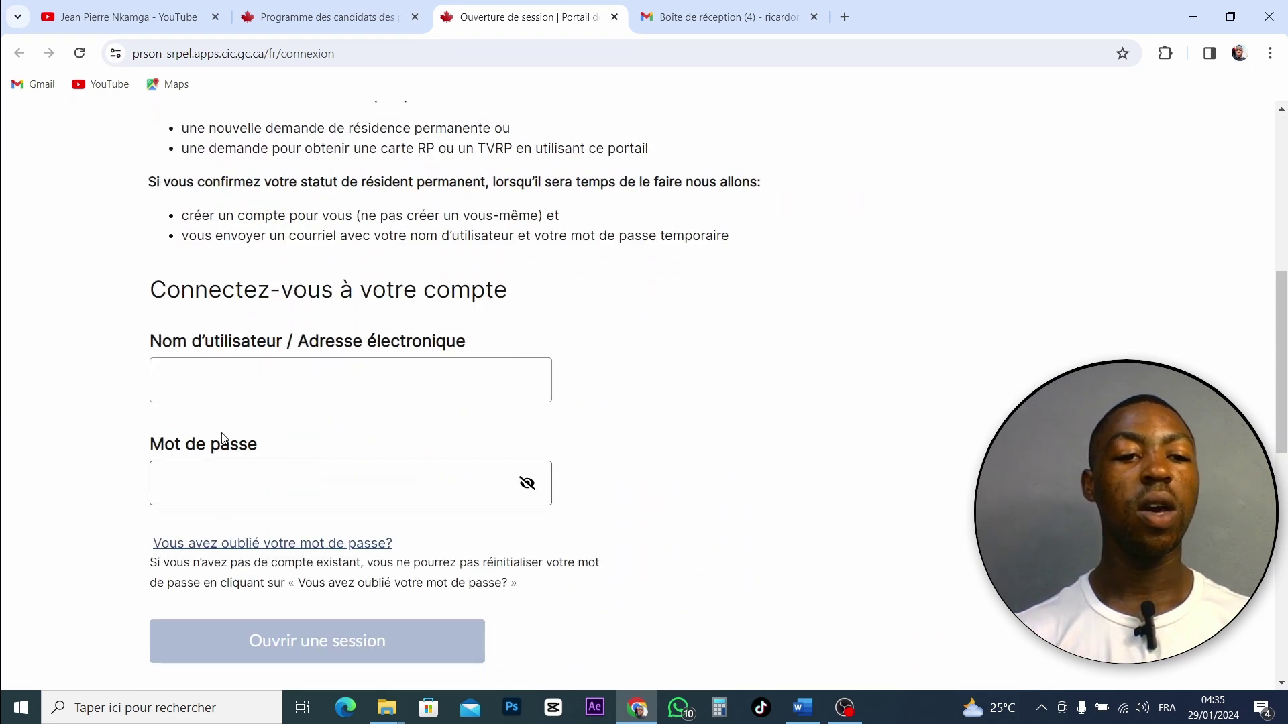
pyautogui.click(334, 376)
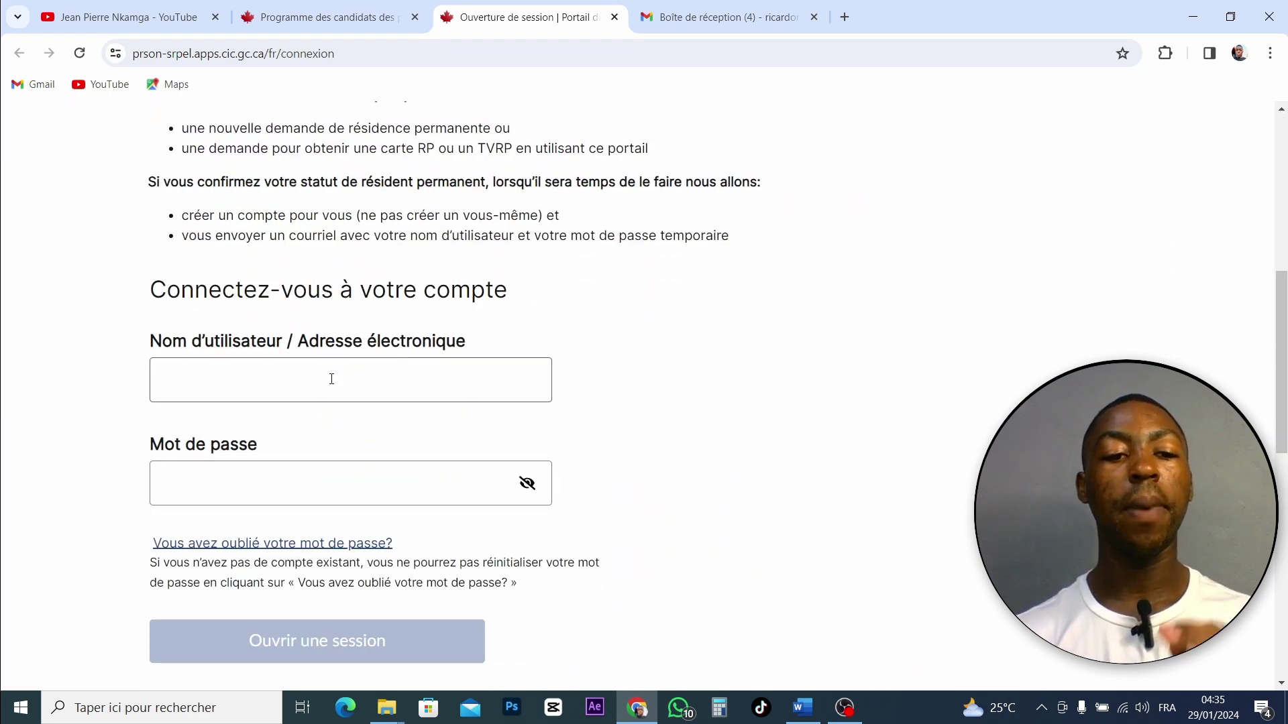
pyautogui.scroll(-3, 332, 379)
pyautogui.scroll(-1, 272, 540)
pyautogui.click(344, 518)
pyautogui.scroll(-2, 337, 524)
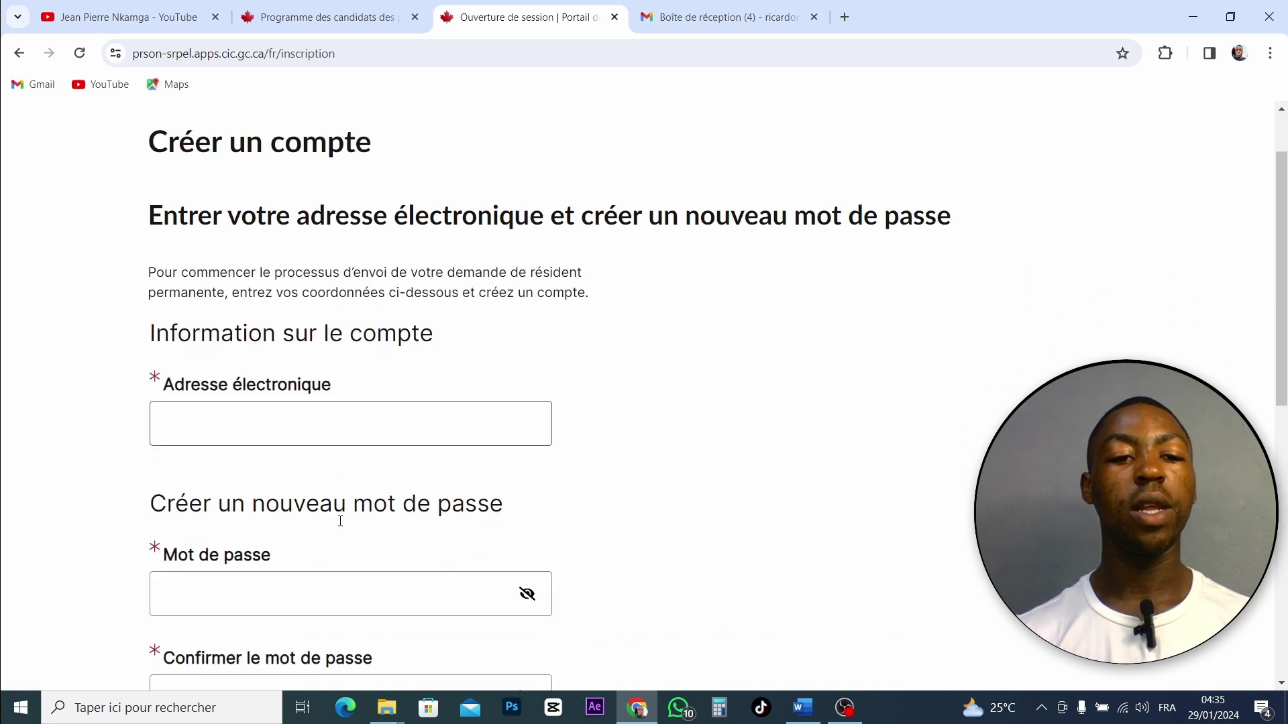
# Enter the account e-mail address for the new portal account.
pyautogui.click(333, 416)
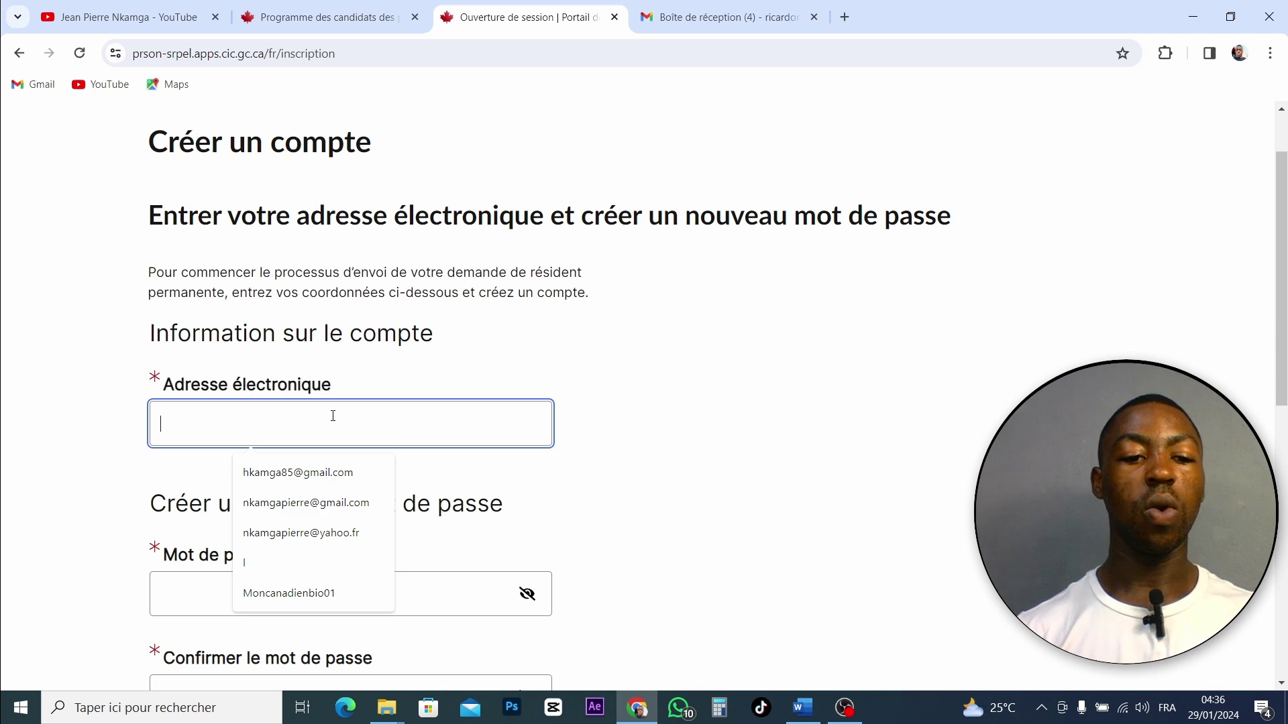
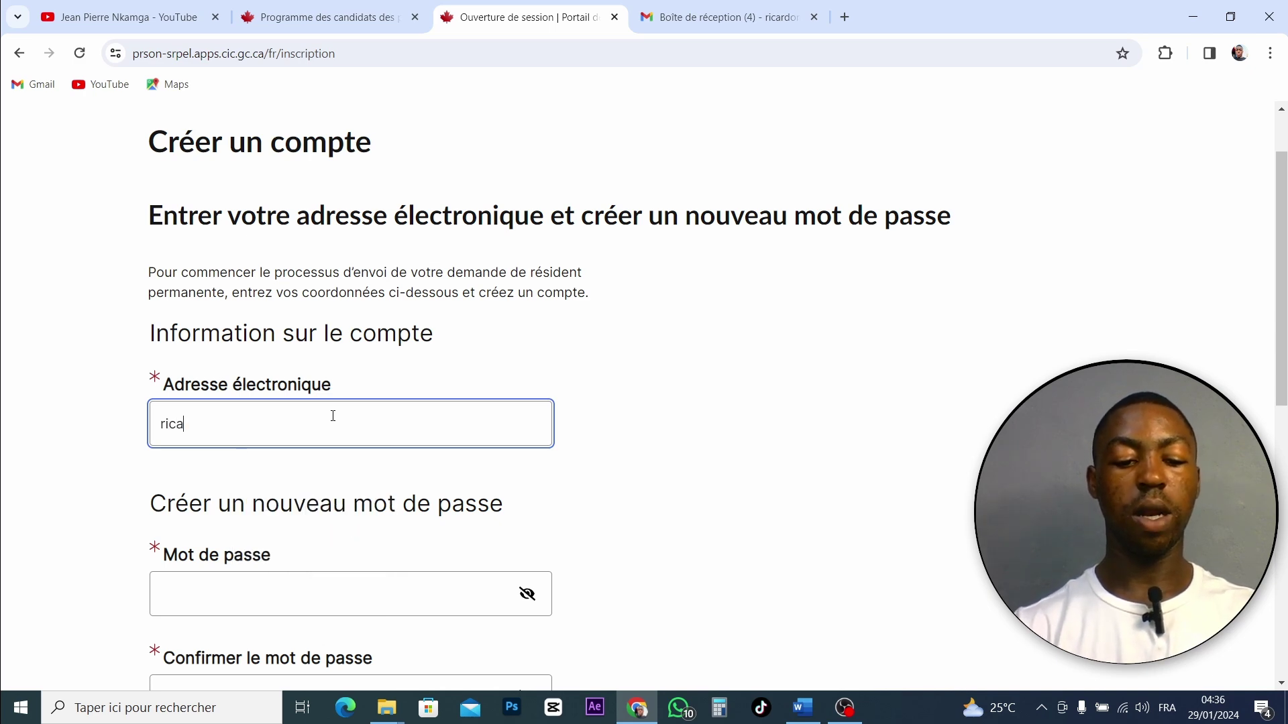
pyautogui.click(275, 597)
pyautogui.scroll(-5, 281, 599)
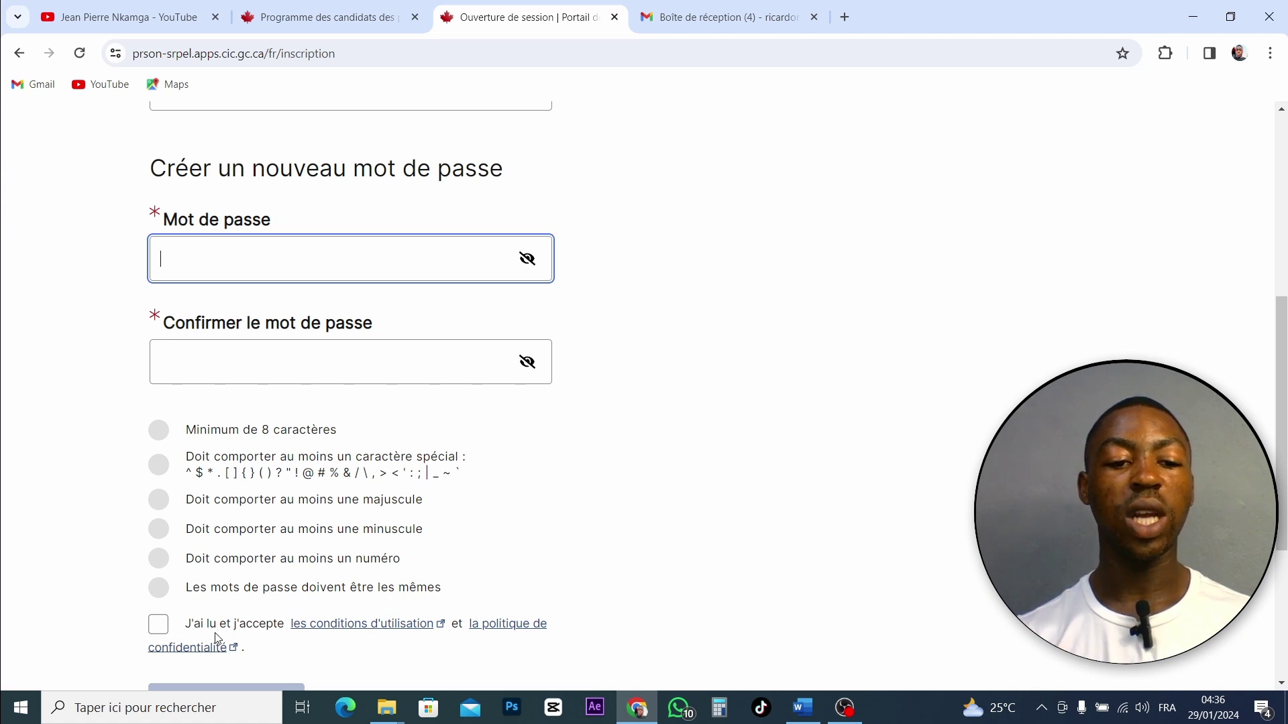
# Enter and confirm the account password, accept the terms, and submit the registration.
pyautogui.click(251, 261)
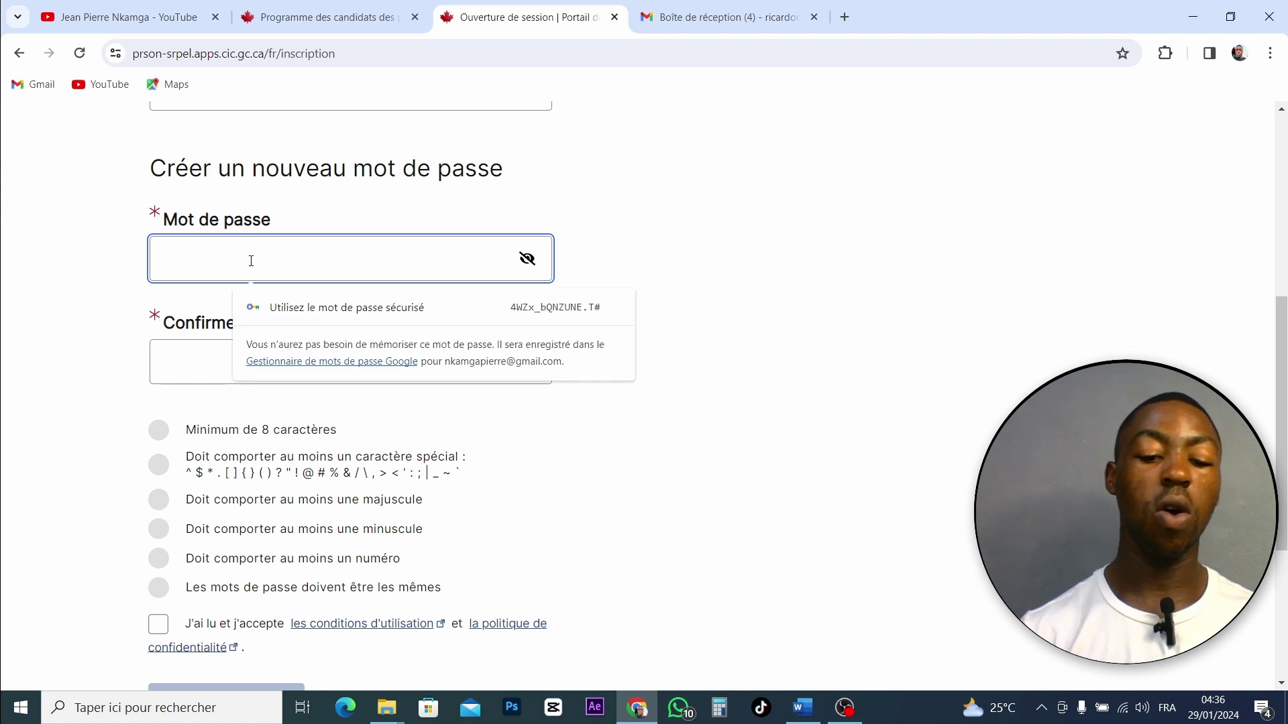
pyautogui.write('a')
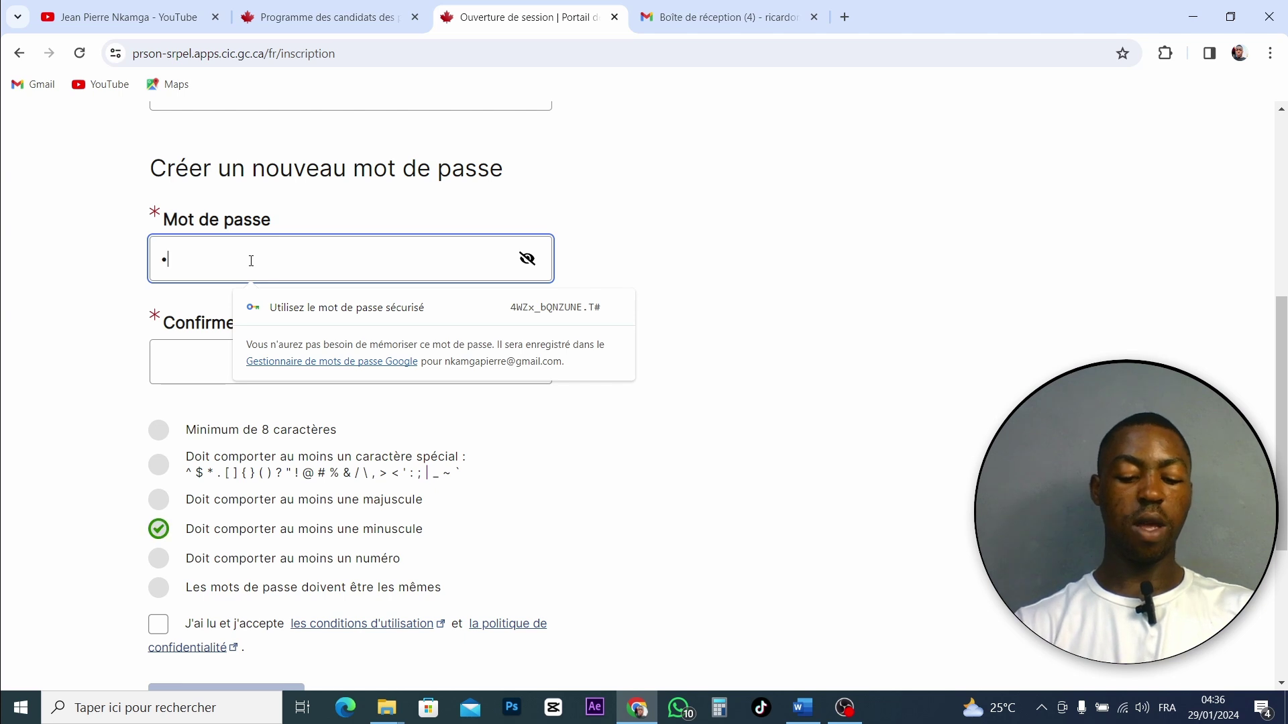
pyautogui.hotkey('ctrl', 'v')
pyautogui.click(248, 368)
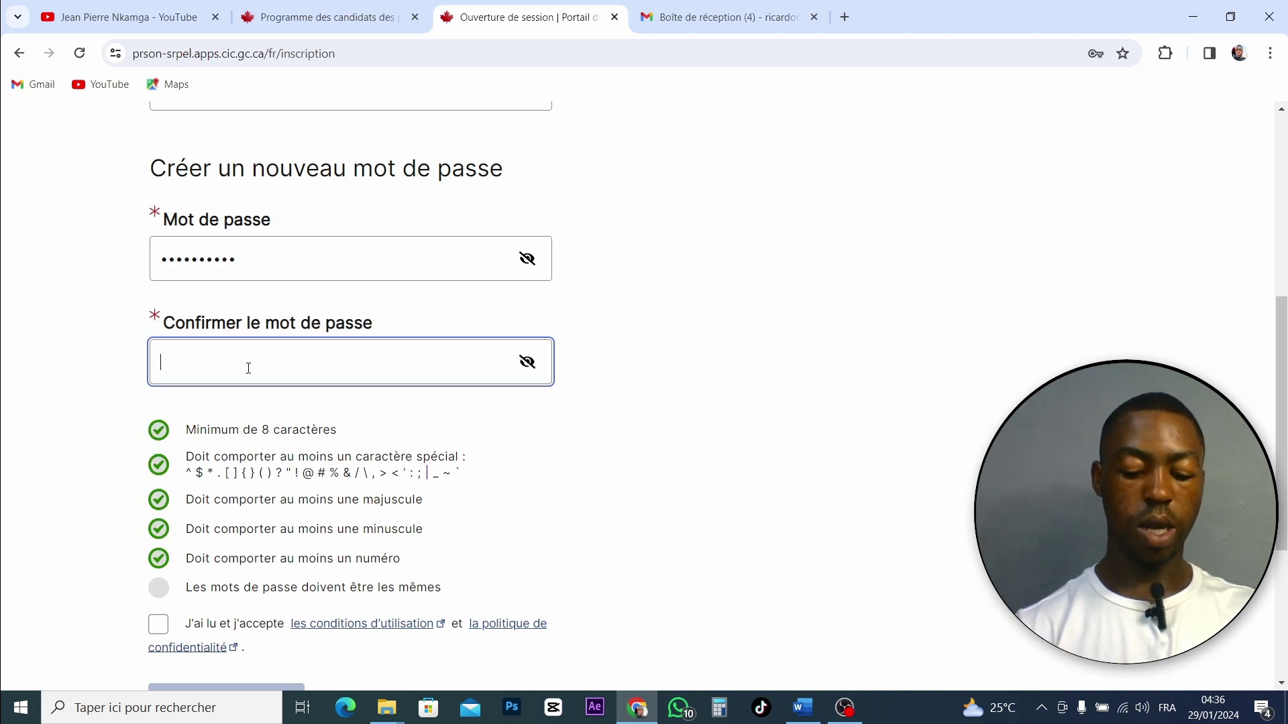
pyautogui.hotkey('ctrl', 'v')
pyautogui.scroll(-1, 248, 368)
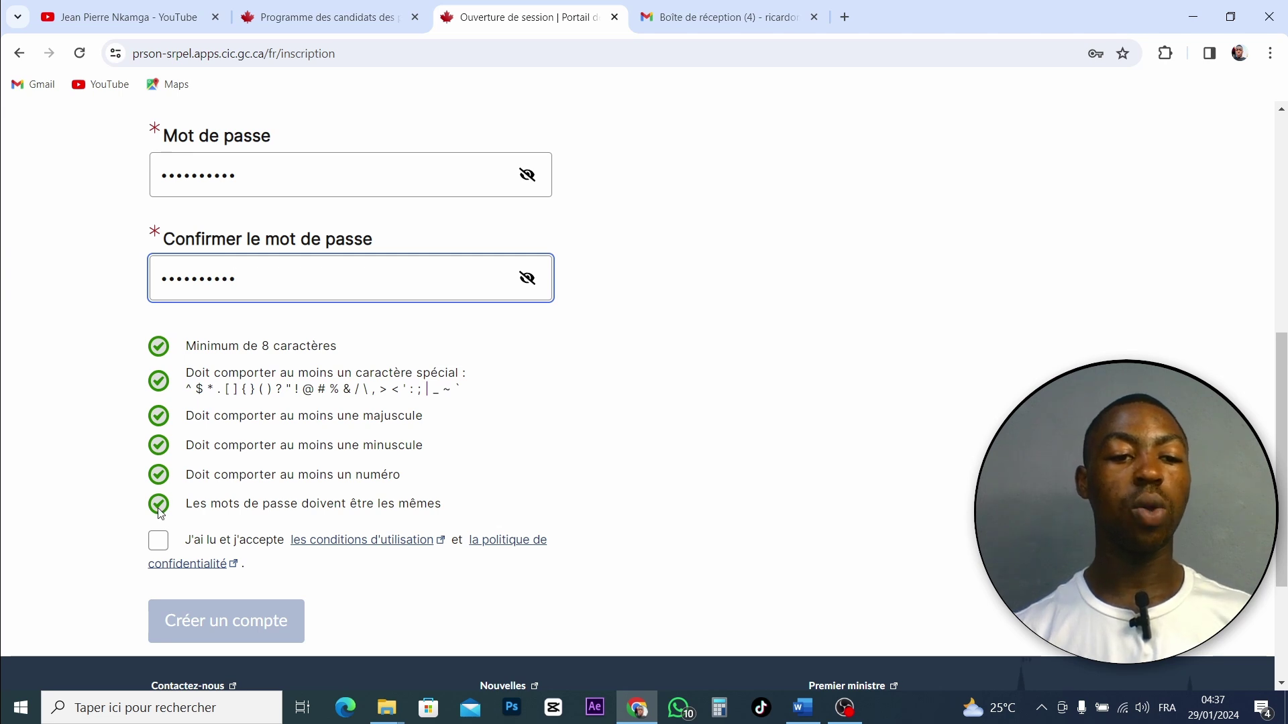
pyautogui.click(161, 543)
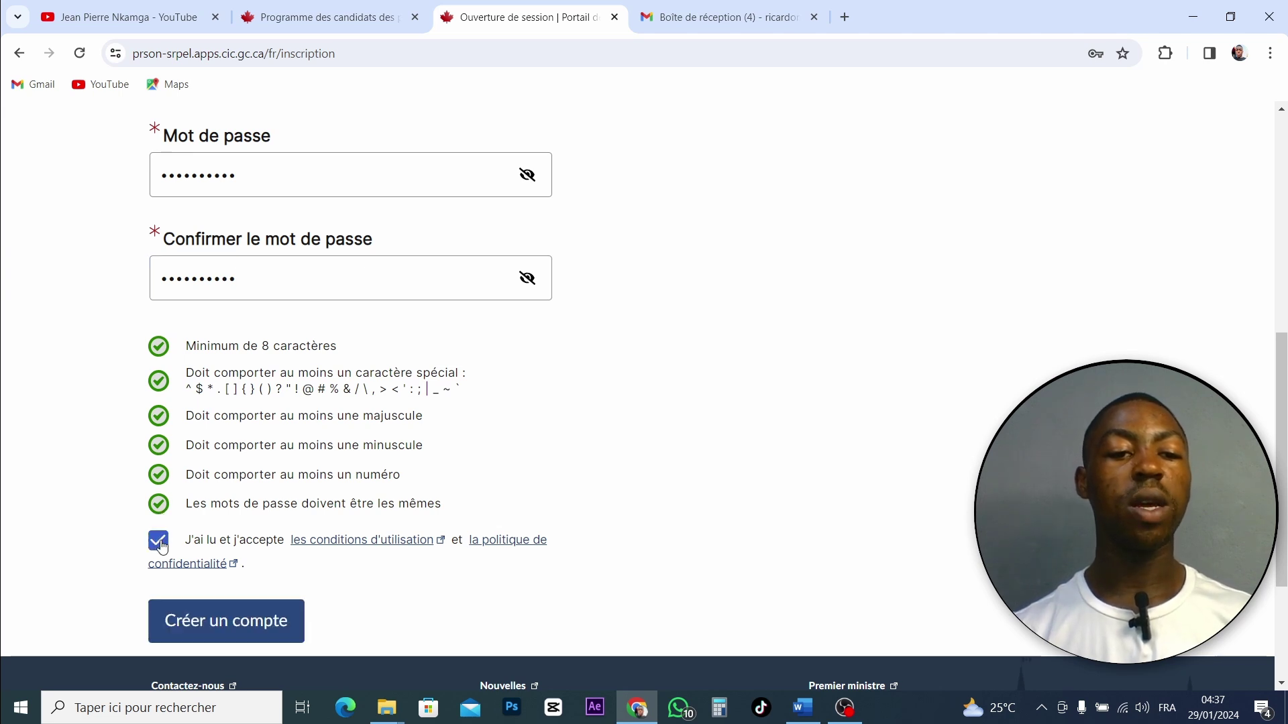
pyautogui.click(229, 623)
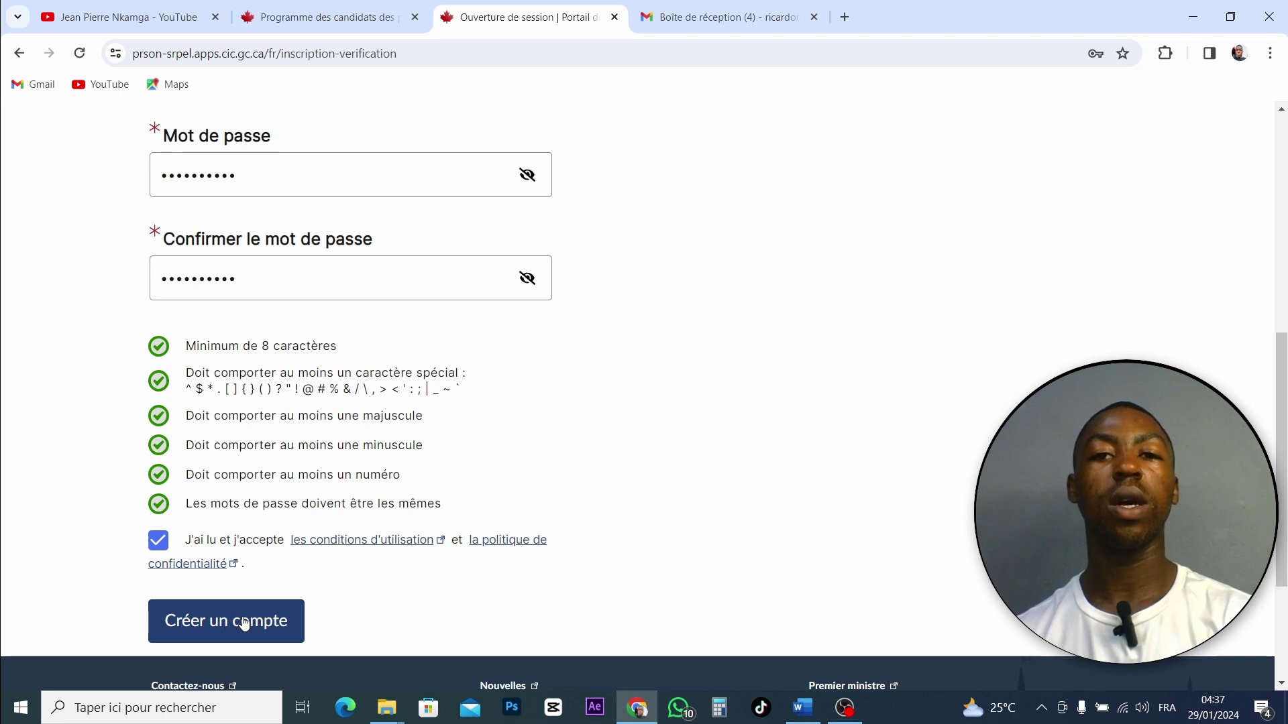
# Decline saving the password, then open the portal e-mail and mark its verification code.
pyautogui.click(1058, 318)
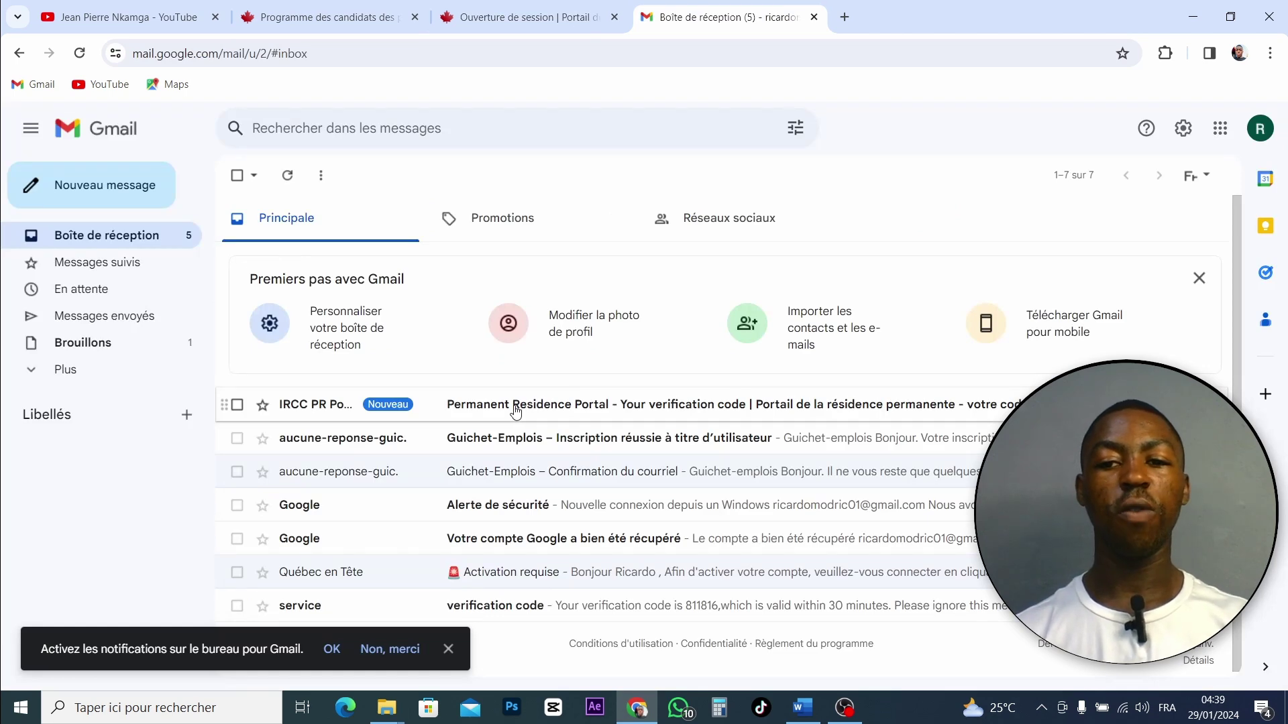
pyautogui.click(515, 410)
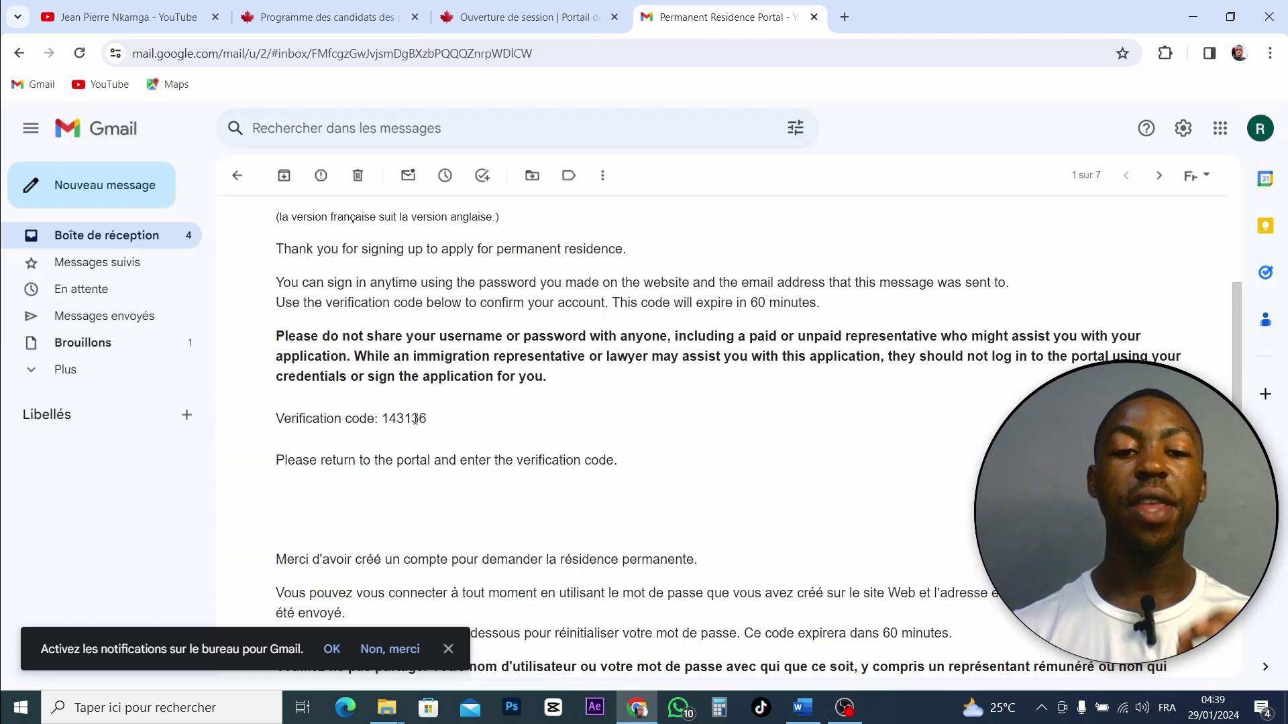
pyautogui.moveTo(383, 420); pyautogui.dragTo(451, 420)
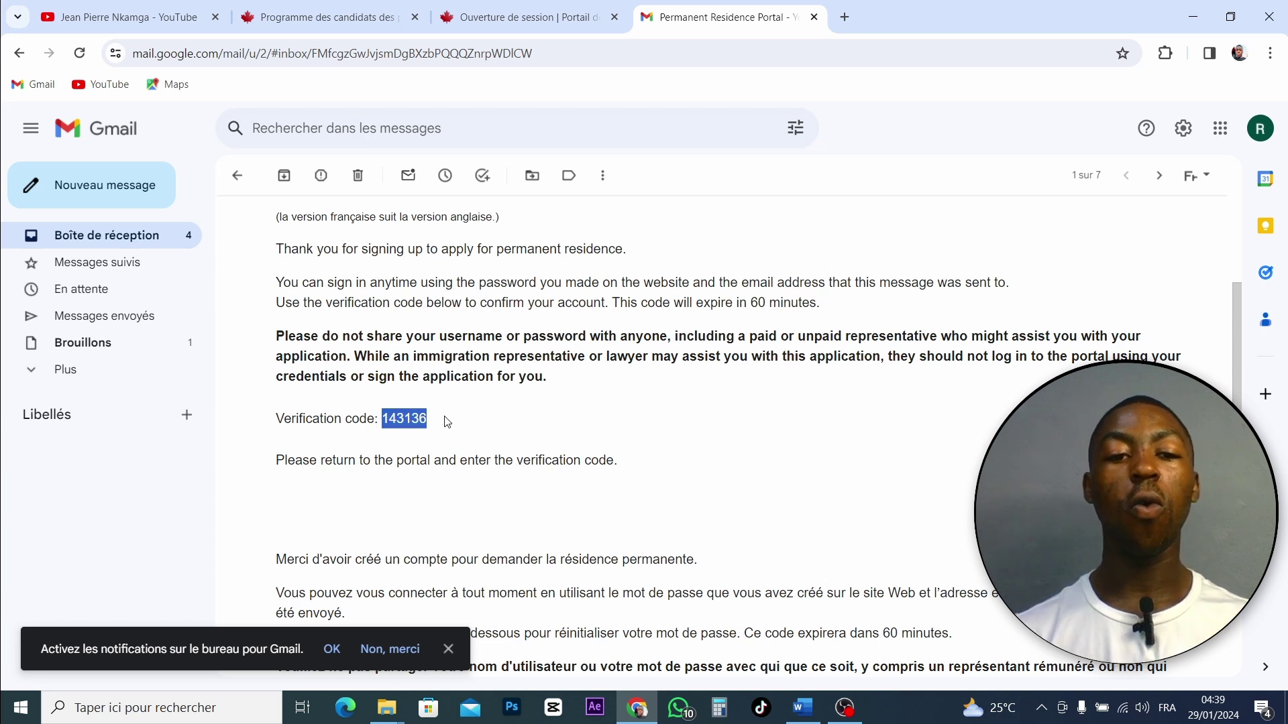
pyautogui.click(382, 437)
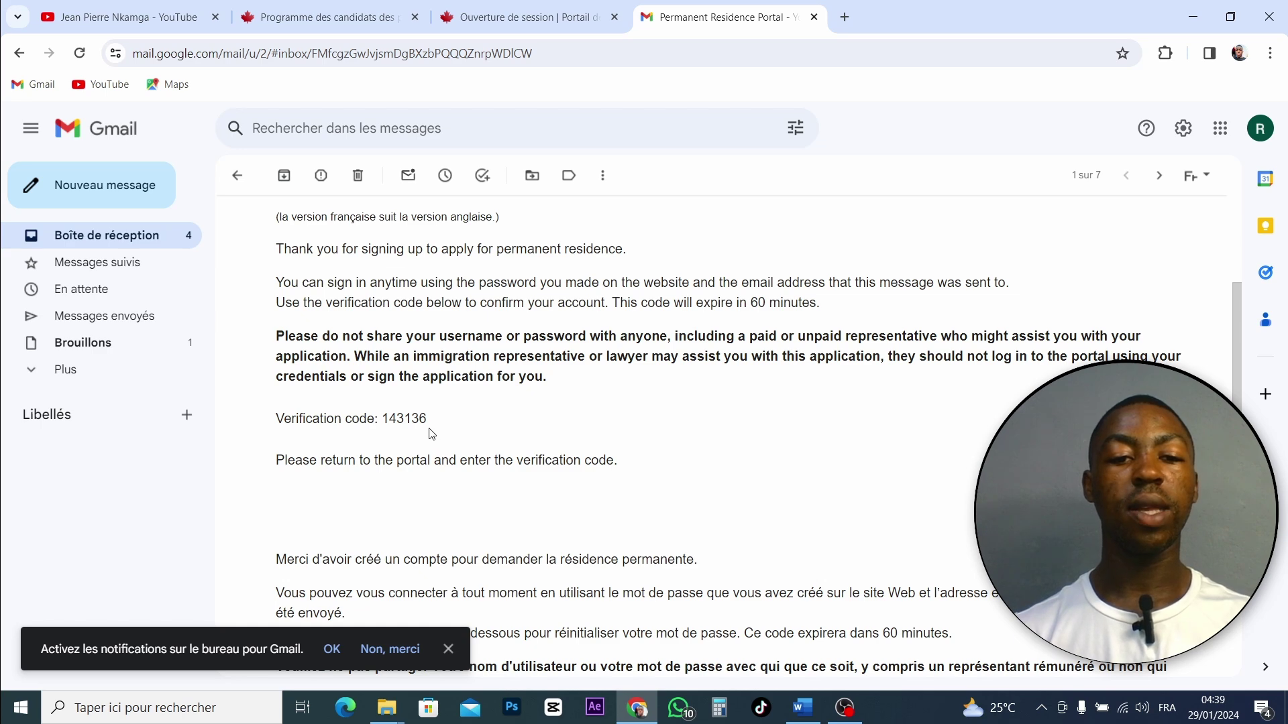
# Enter the e-mailed verification code and complete the account registration.
pyautogui.click(520, 17)
pyautogui.click(284, 641)
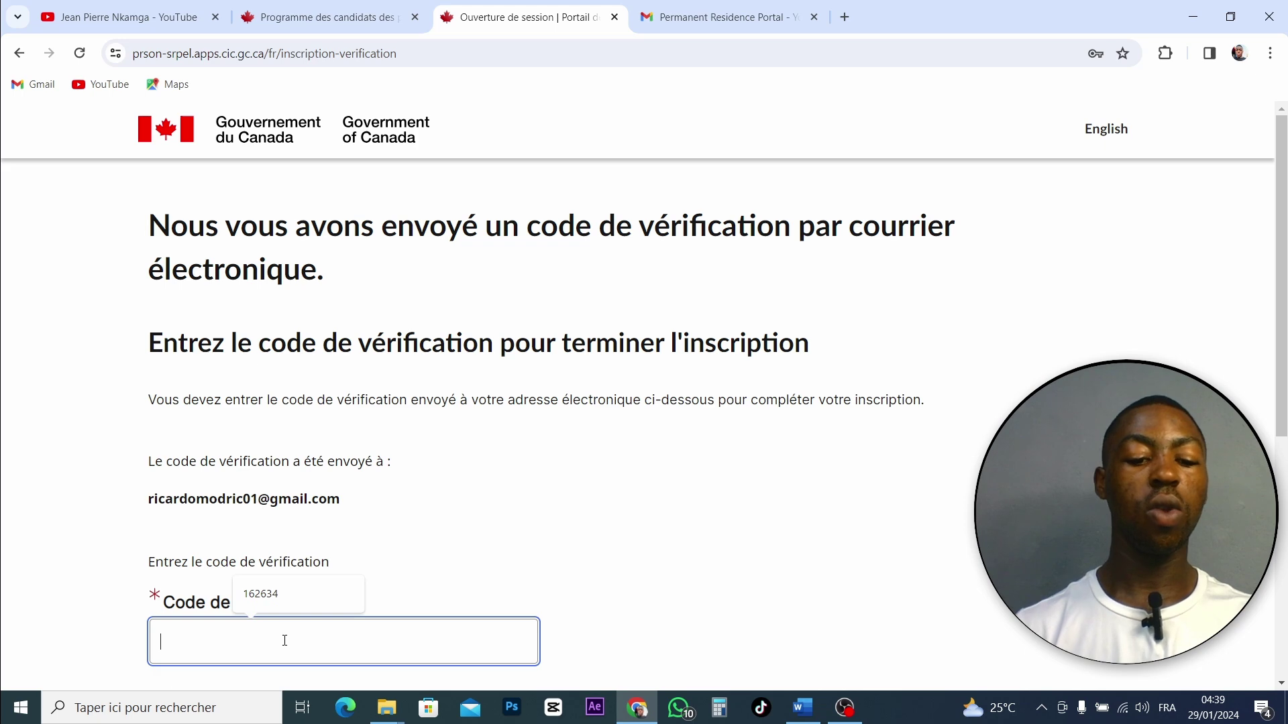
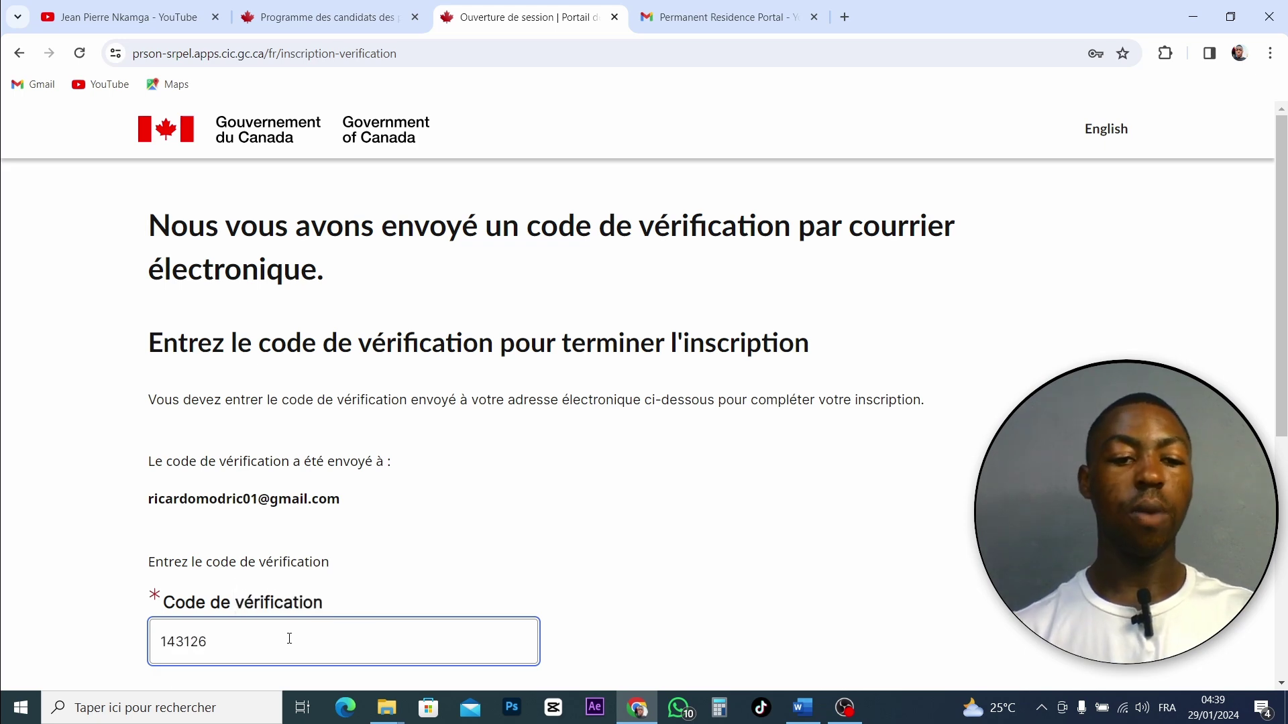
pyautogui.scroll(-5, 290, 639)
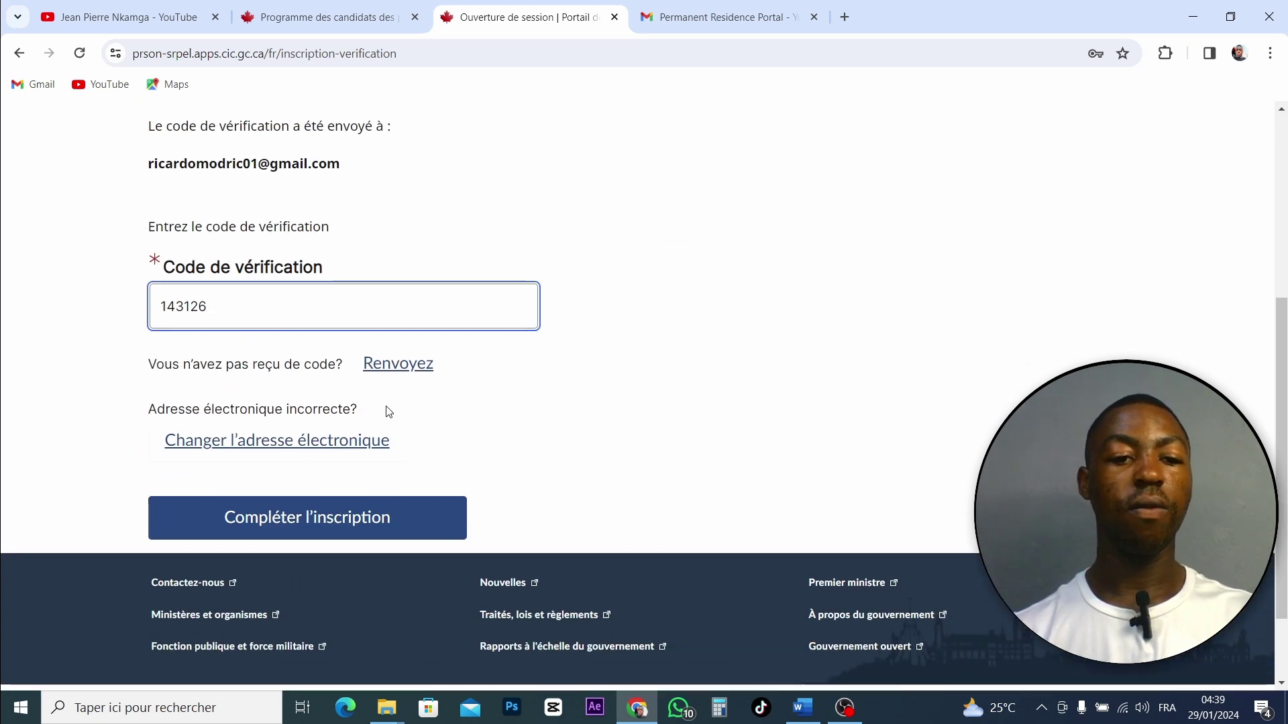
pyautogui.click(232, 516)
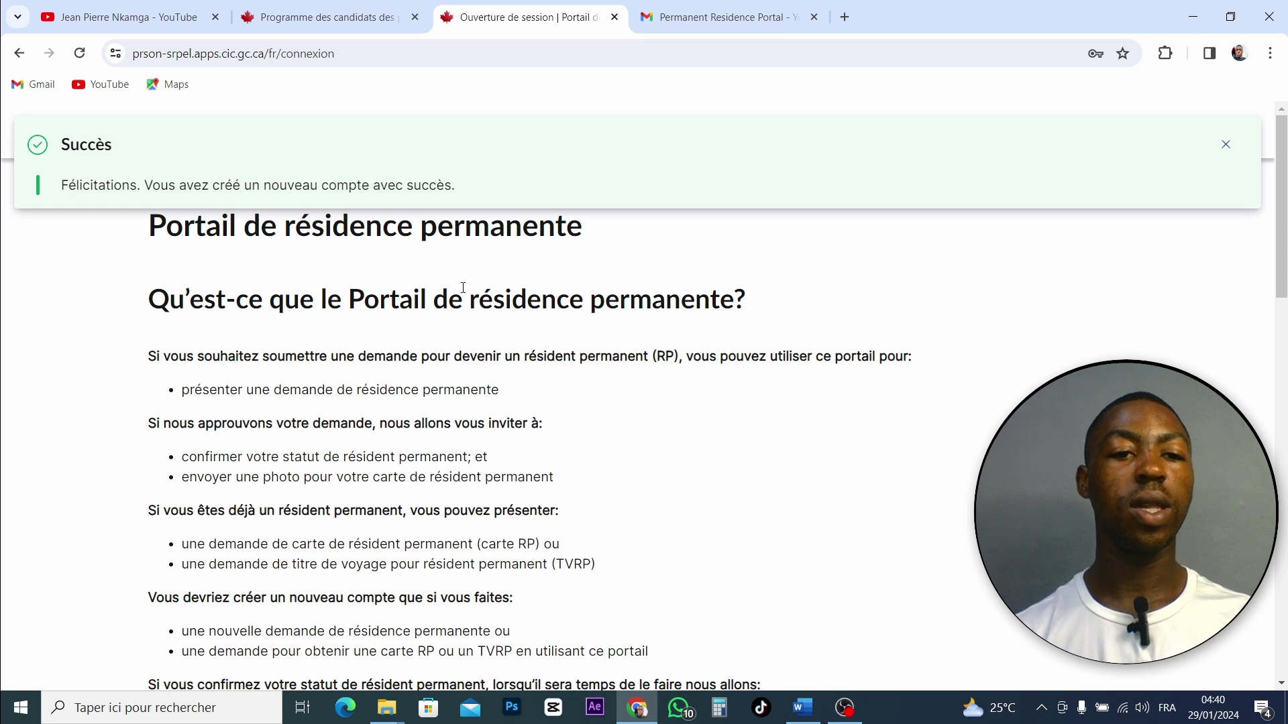
# Sign in with the account e-mail and password and scroll to Commencer une nouvelle demande.
pyautogui.scroll(-7, 463, 288)
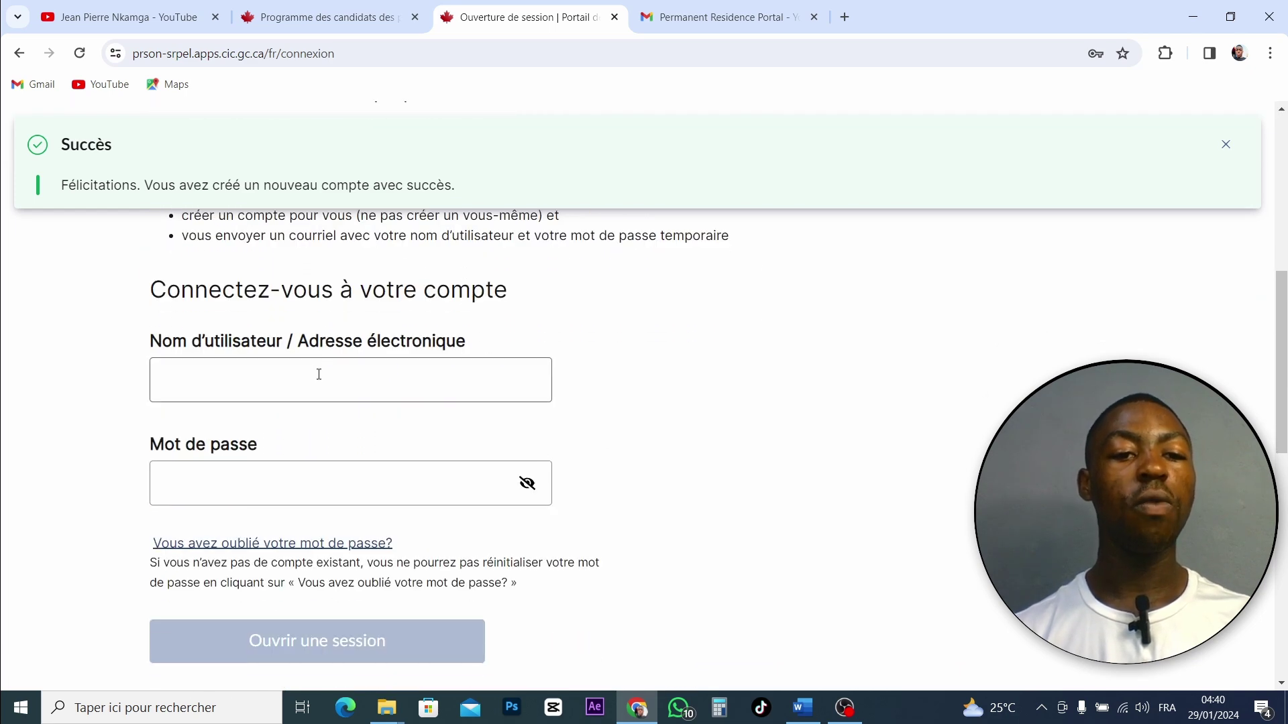
pyautogui.click(321, 372)
pyautogui.hotkey('ctrl', 'v')
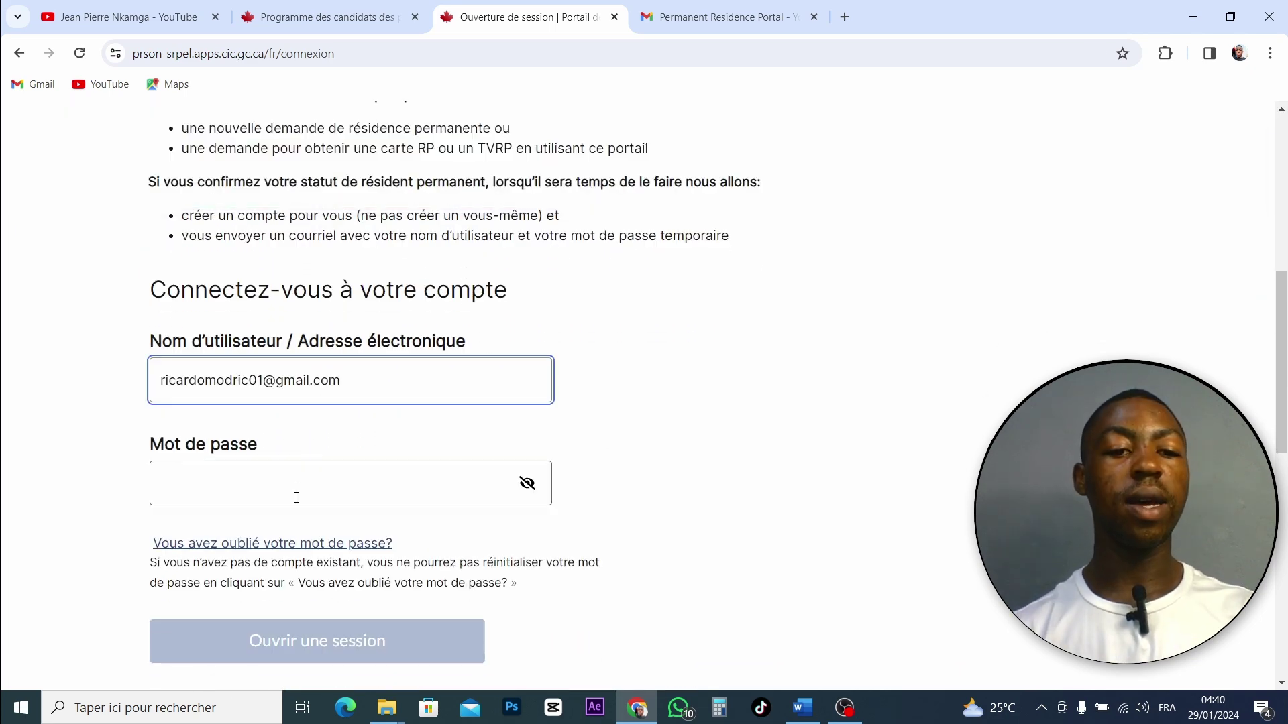
pyautogui.click(308, 490)
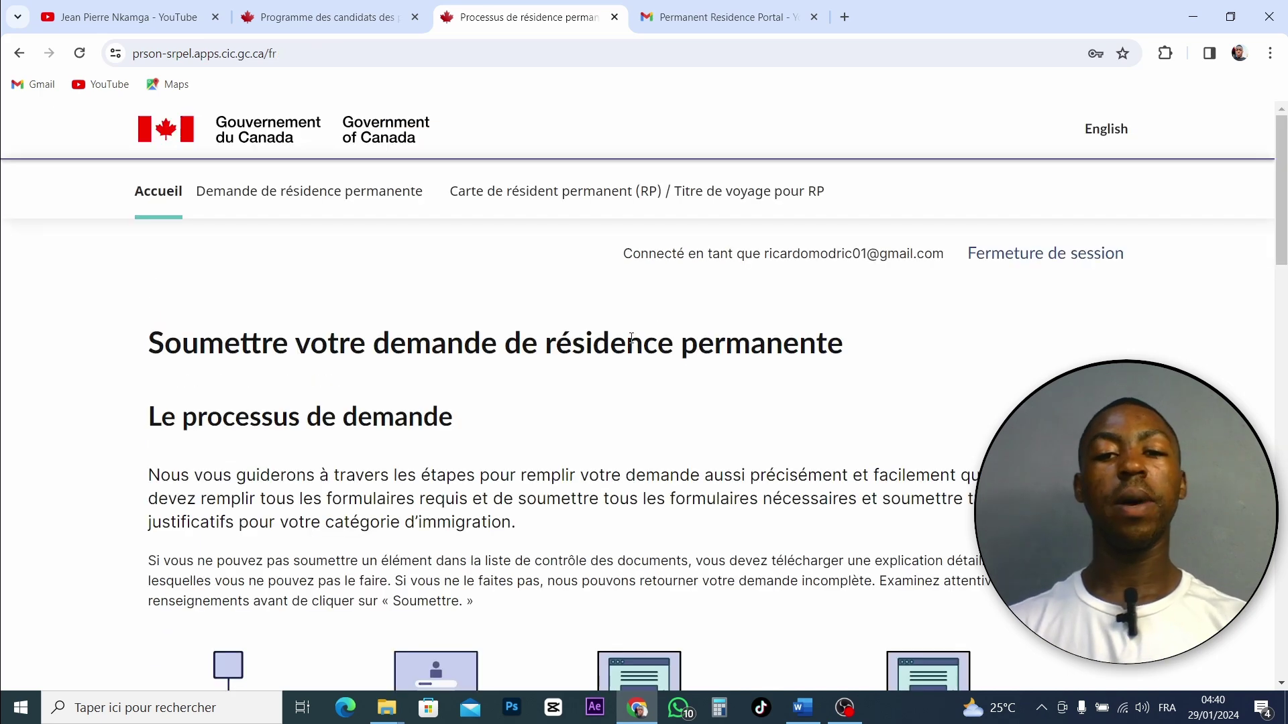
pyautogui.scroll(-3, 408, 394)
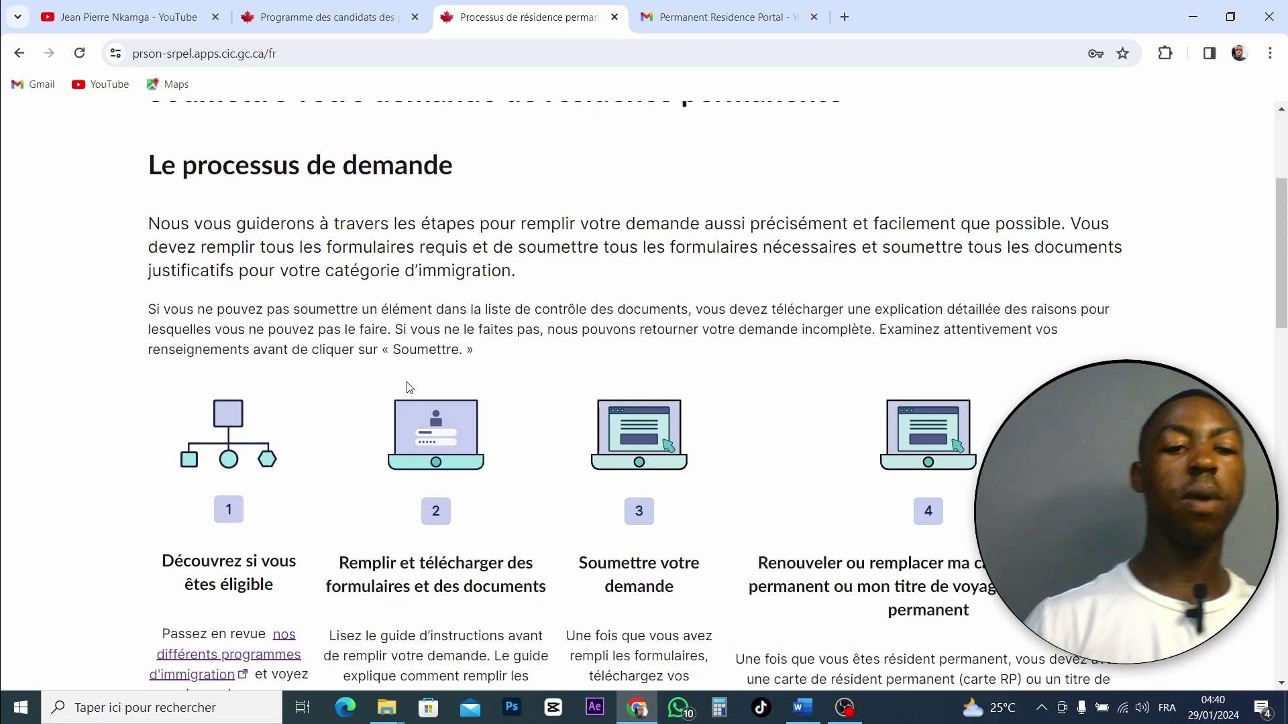
pyautogui.scroll(-10, 408, 388)
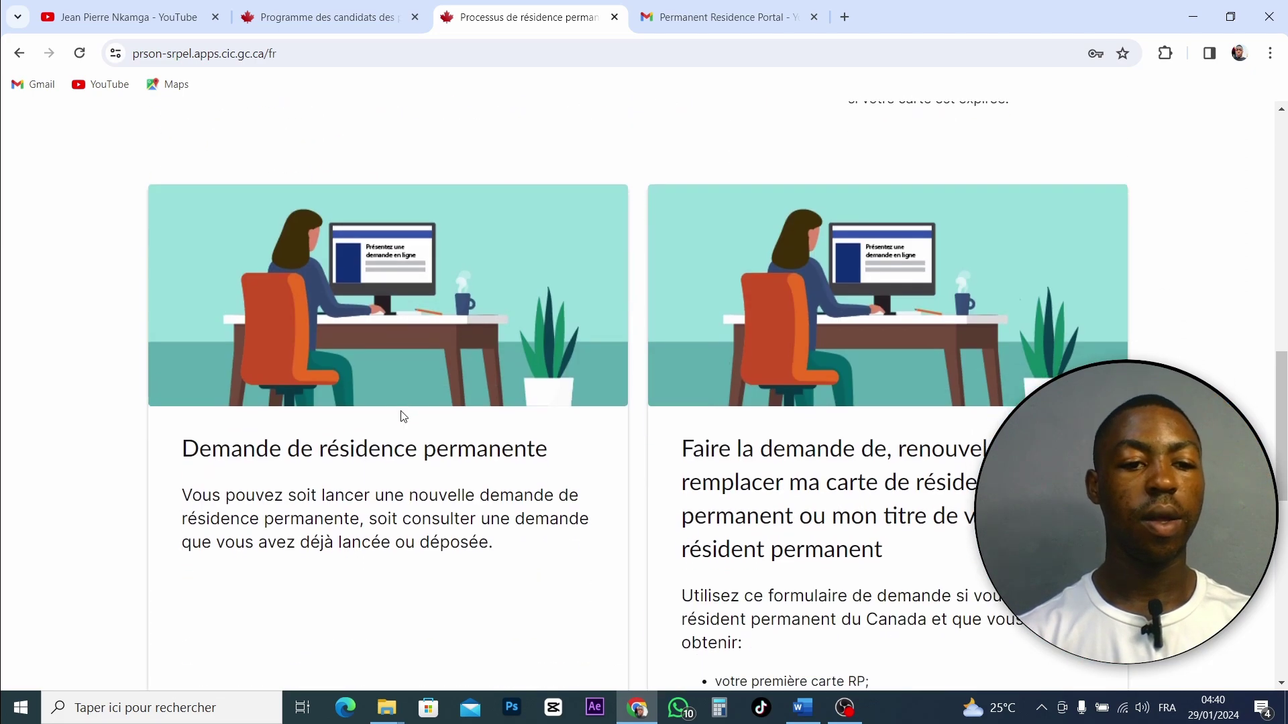
pyautogui.scroll(-7, 403, 417)
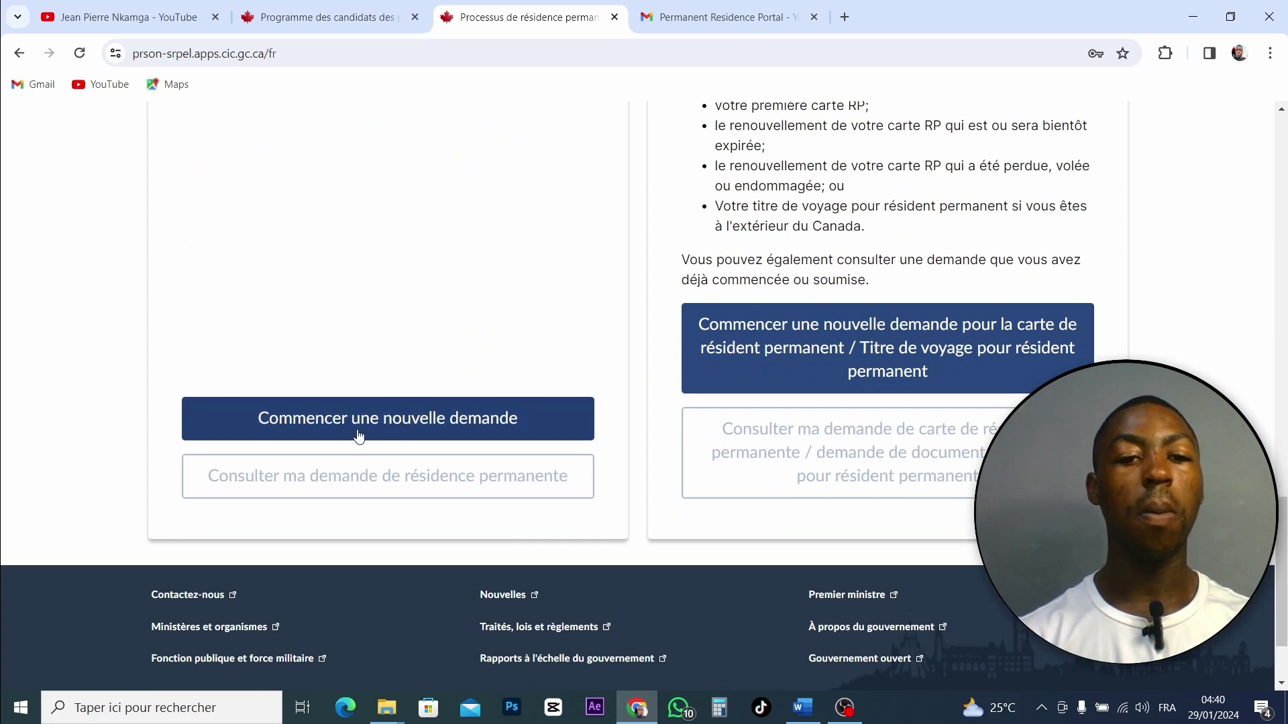
# Start a new application and choose Économique as the program.
pyautogui.click(379, 422)
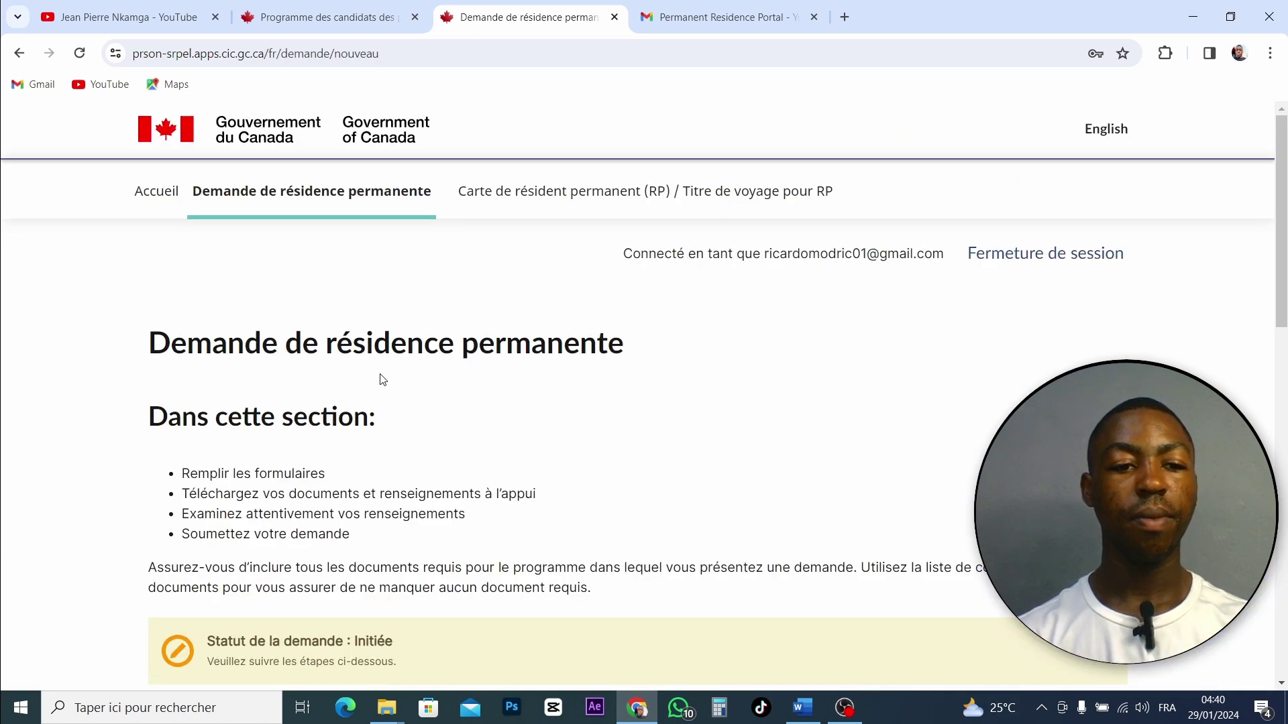
pyautogui.scroll(-5, 379, 377)
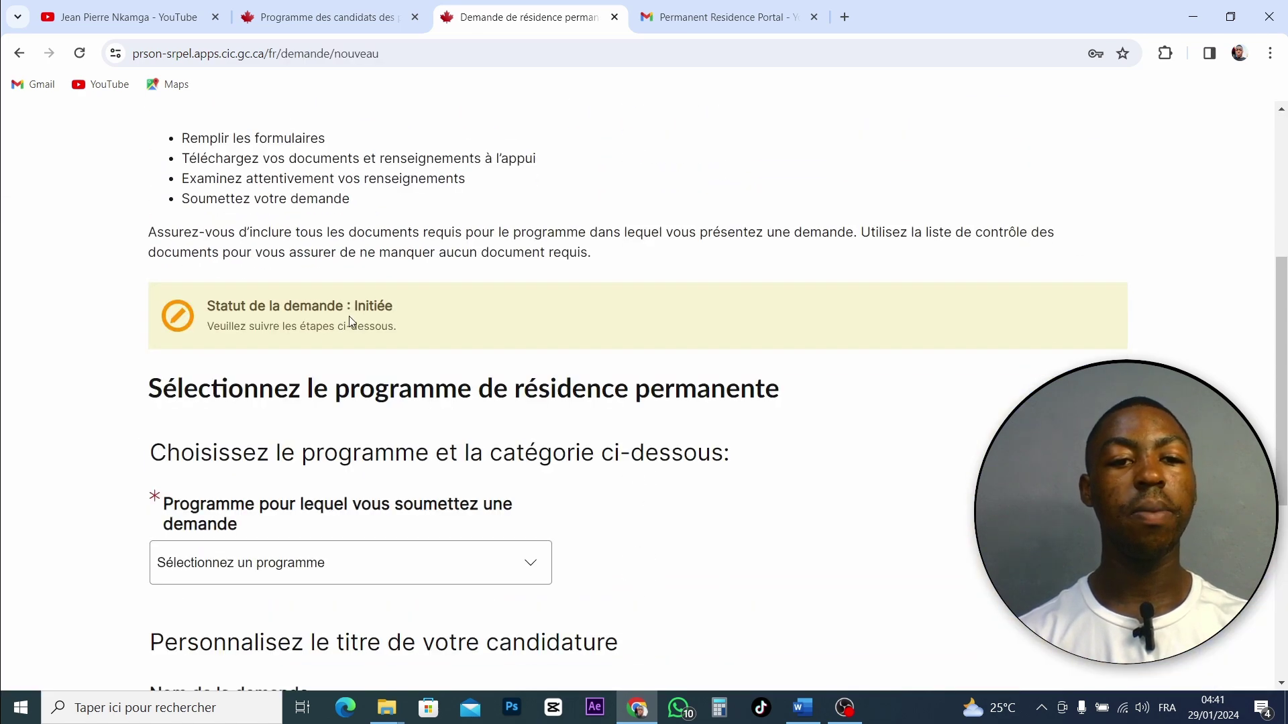
pyautogui.scroll(-3, 296, 369)
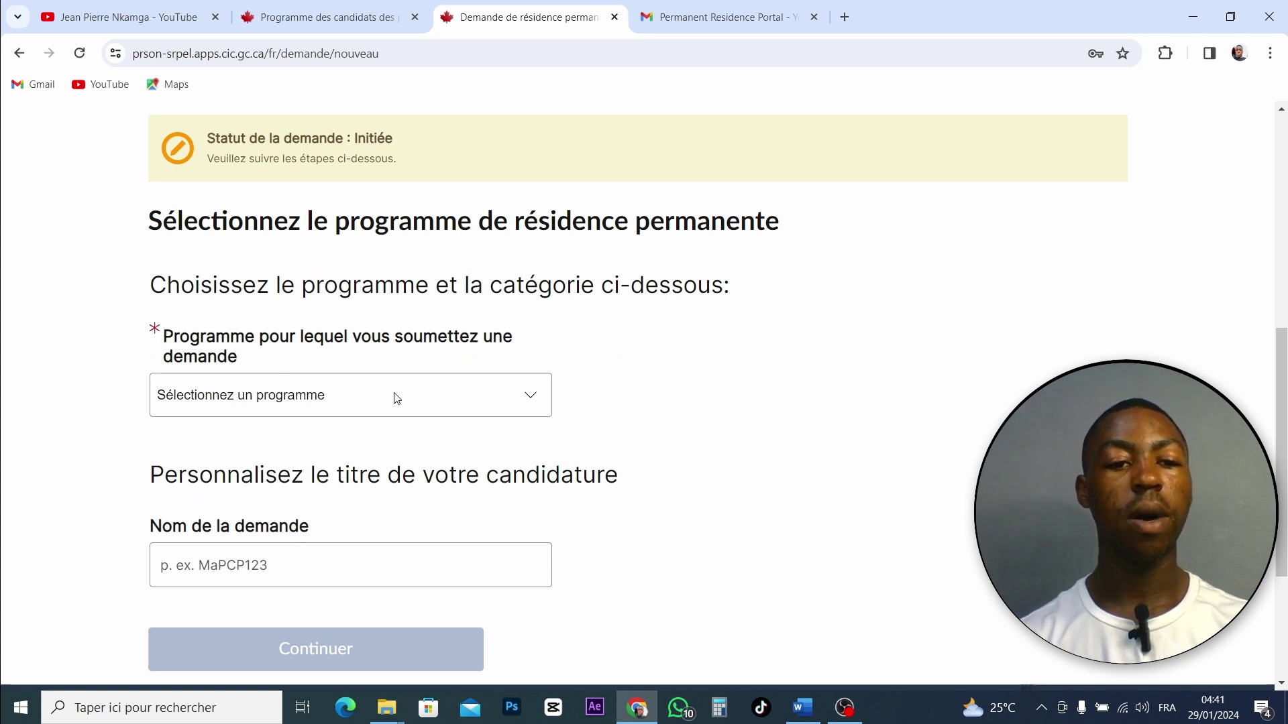
pyautogui.click(298, 396)
pyautogui.click(537, 404)
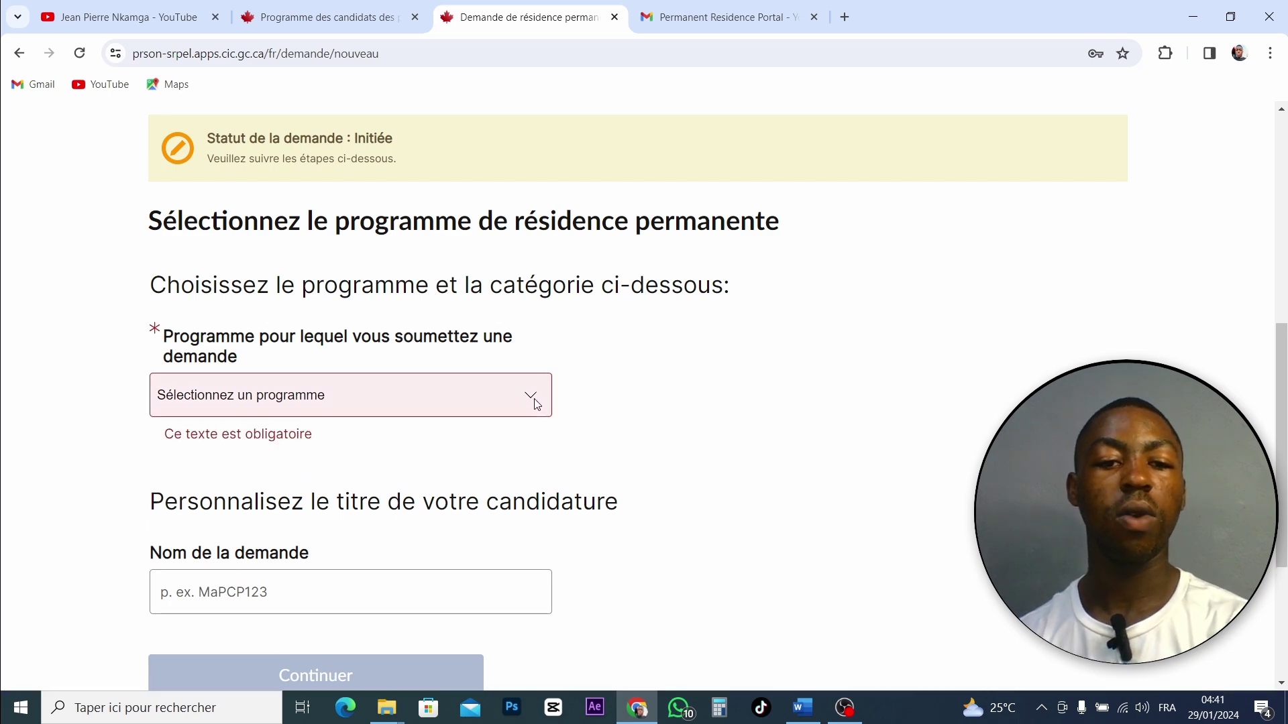
pyautogui.click(260, 391)
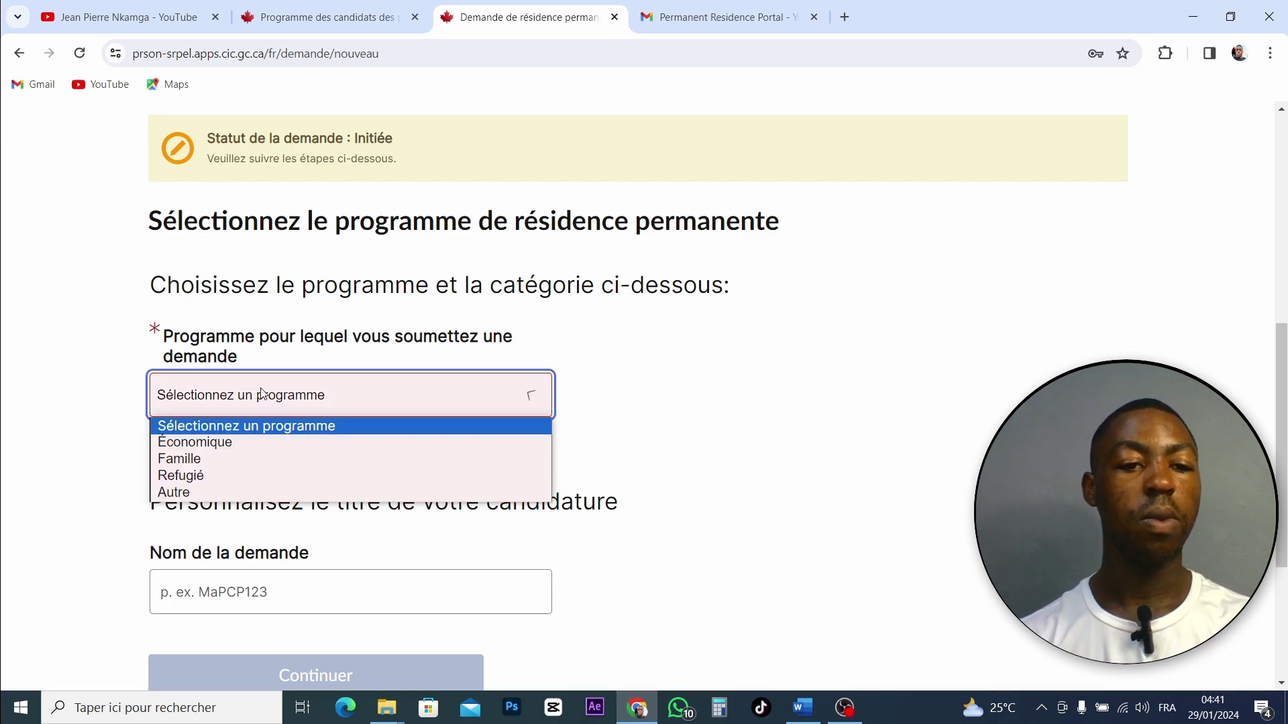
pyautogui.click(236, 446)
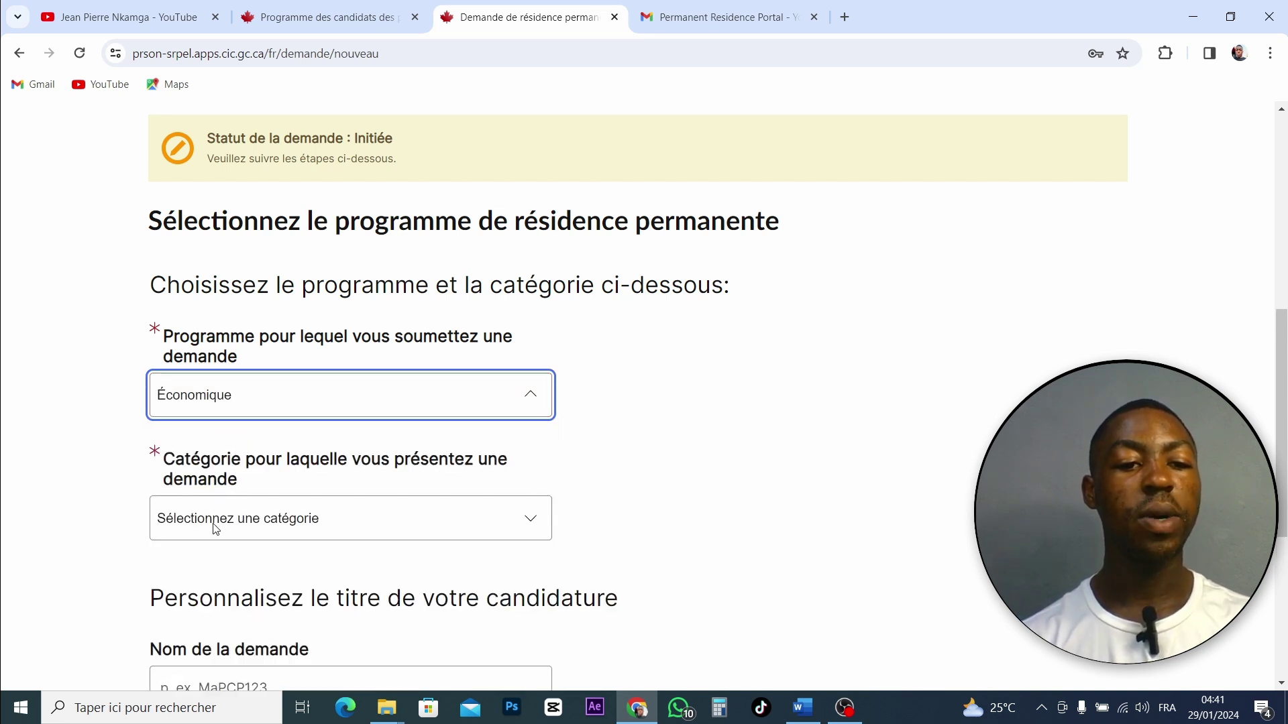
# Choose the Programme des candidats des provinces category, enter an application name, and continue.
pyautogui.click(216, 529)
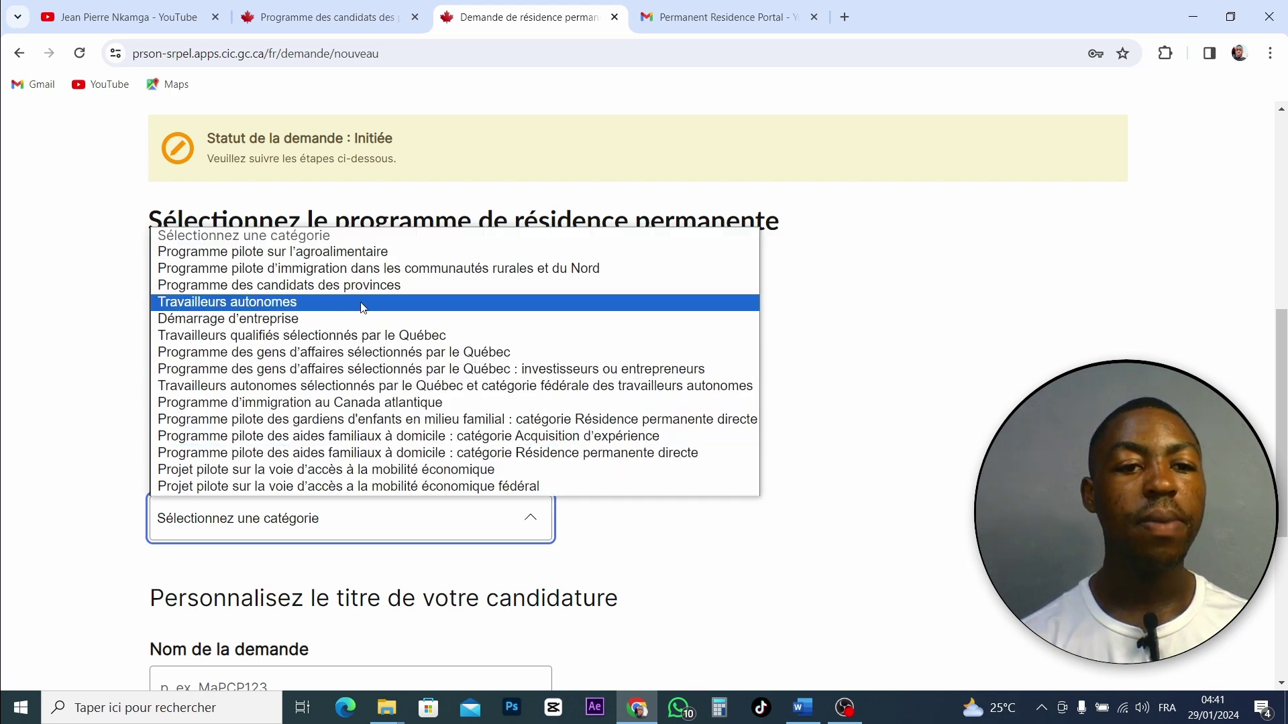
pyautogui.click(429, 287)
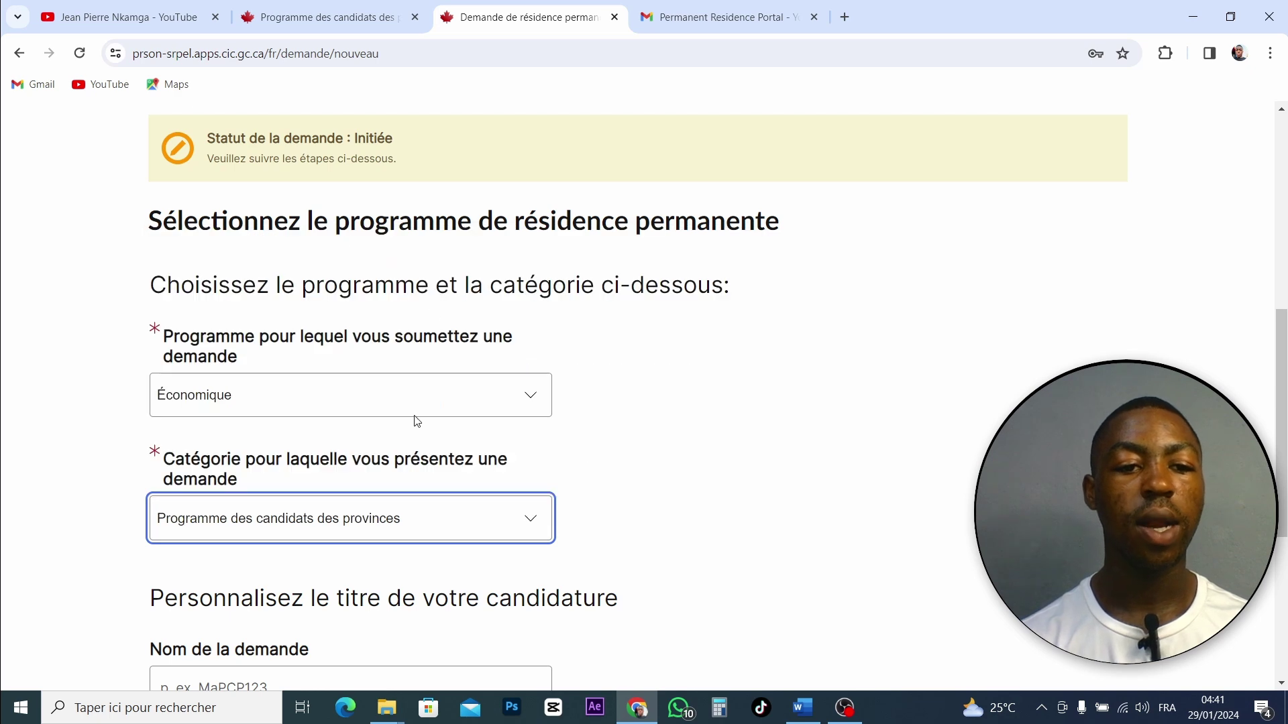
pyautogui.scroll(-3, 414, 428)
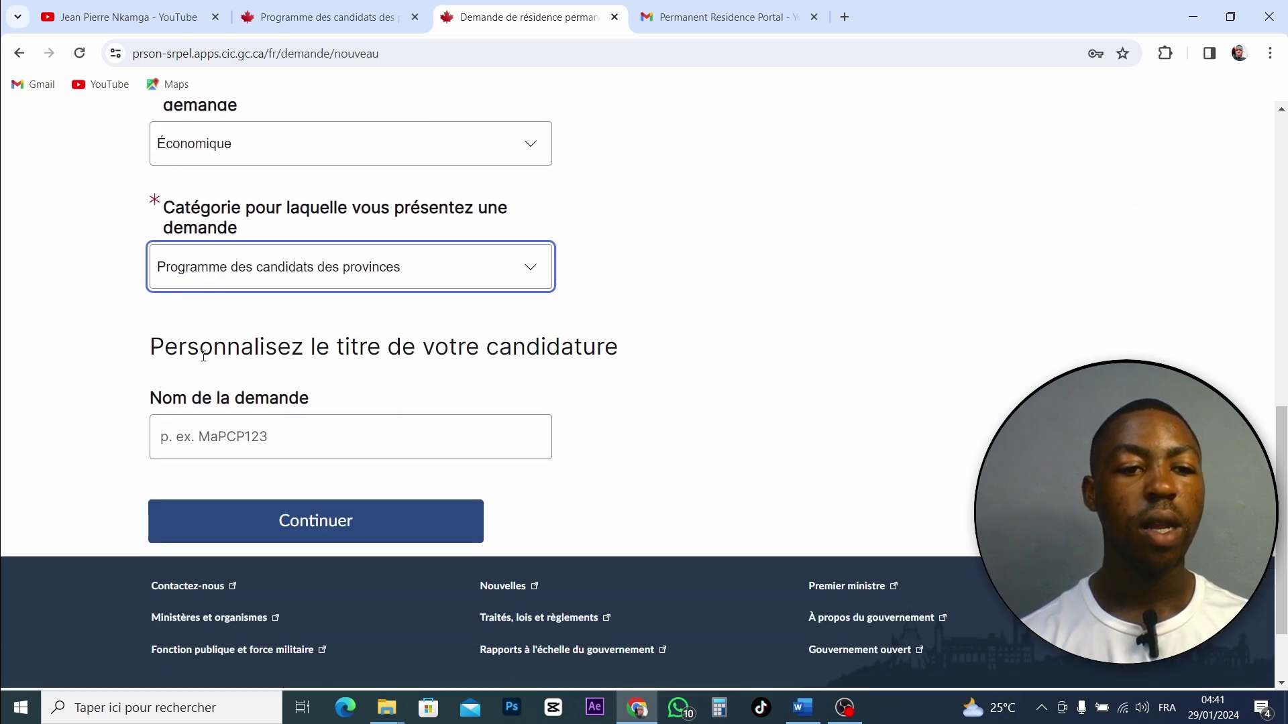
pyautogui.click(222, 442)
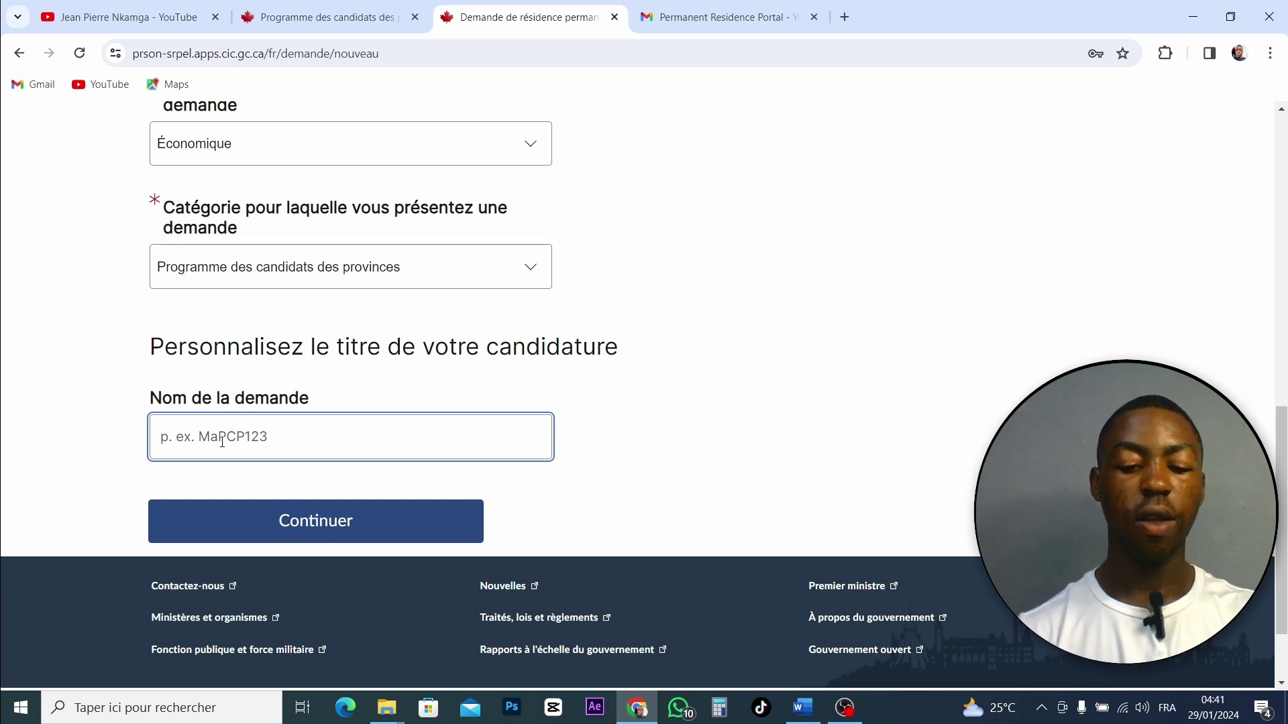
pyautogui.write('nsadamotric')
pyautogui.click(205, 520)
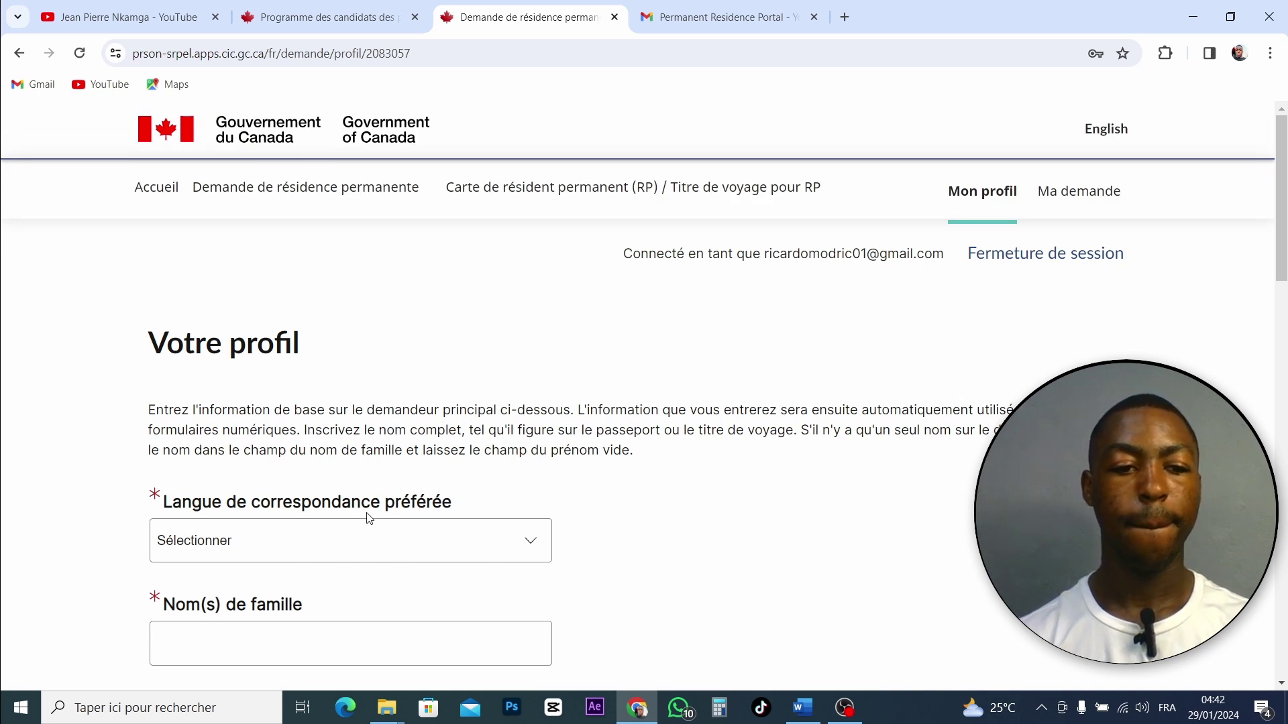
# Set correspondence language to Français and enter the applicant's family name, given name and birth date.
pyautogui.click(194, 553)
pyautogui.click(213, 606)
pyautogui.scroll(-3, 315, 579)
pyautogui.click(258, 392)
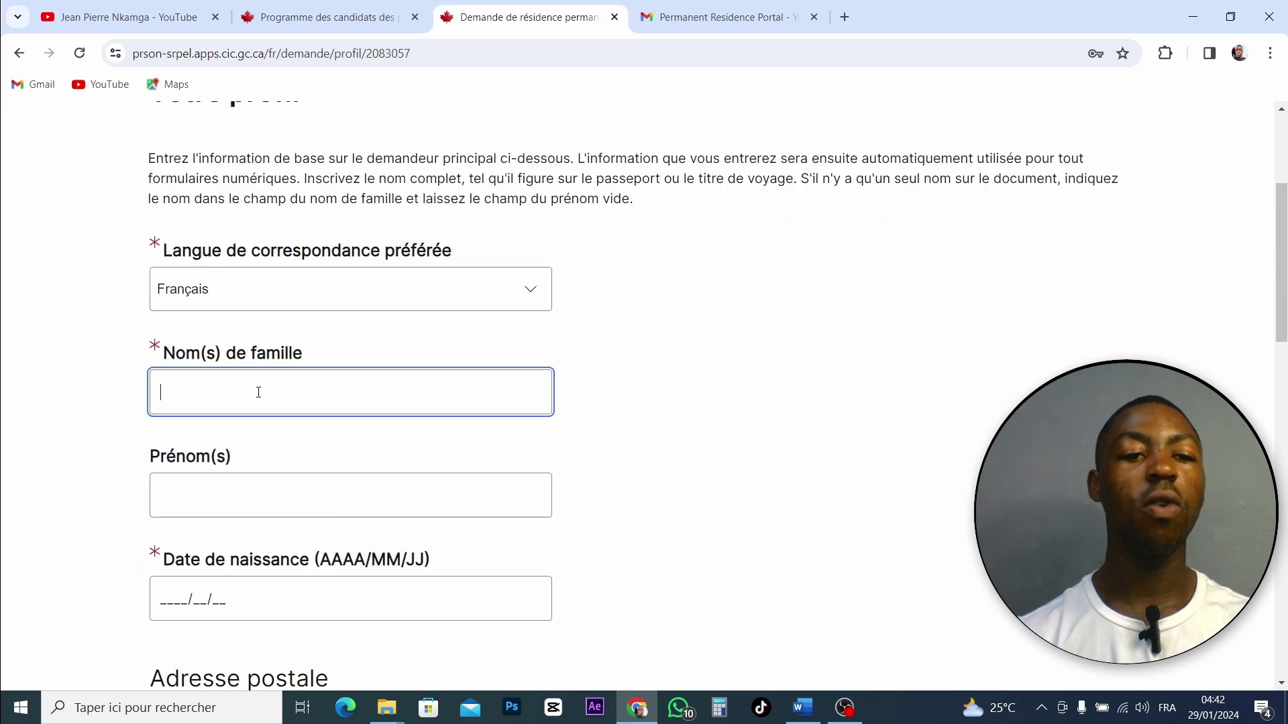
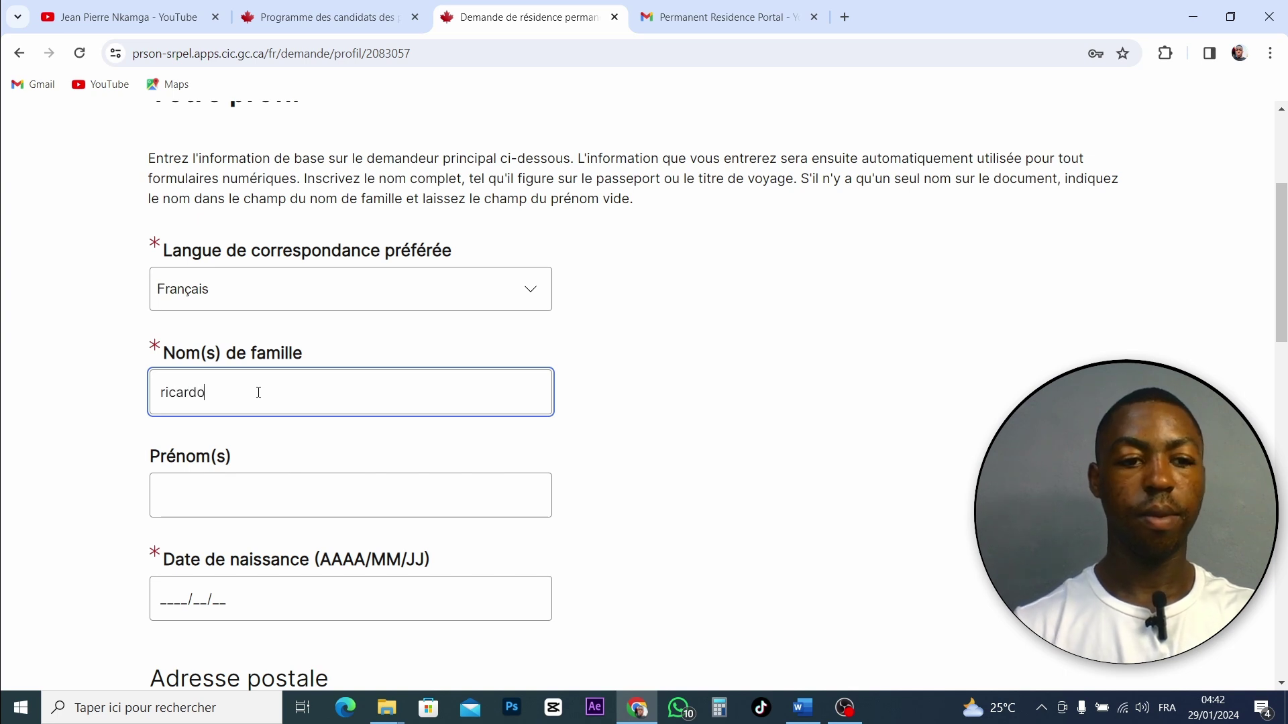
pyautogui.press('Tab')
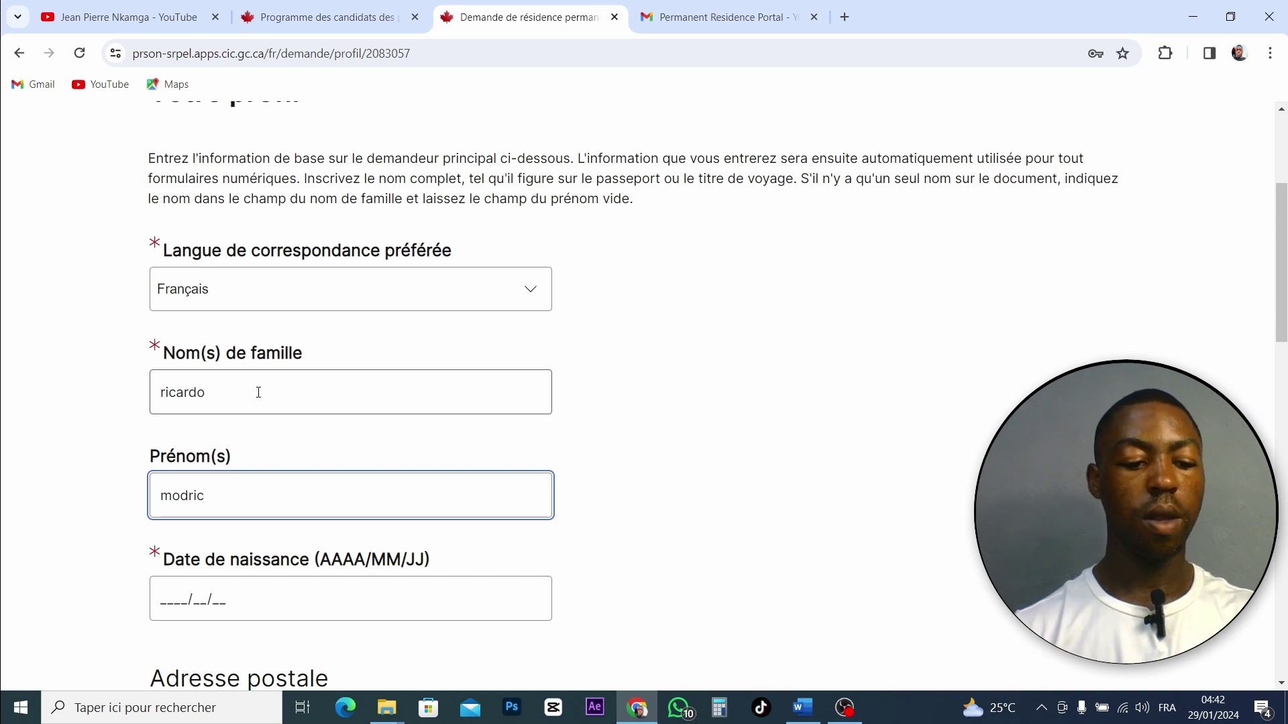
pyautogui.press('Tab')
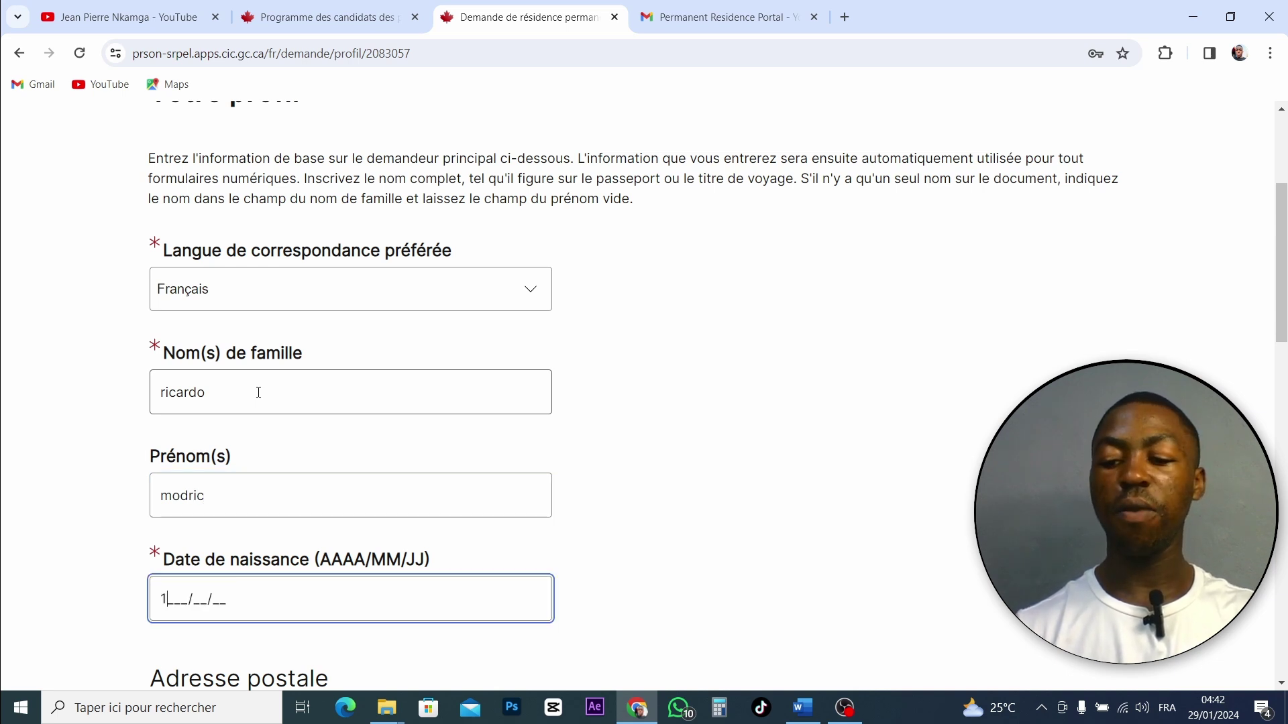
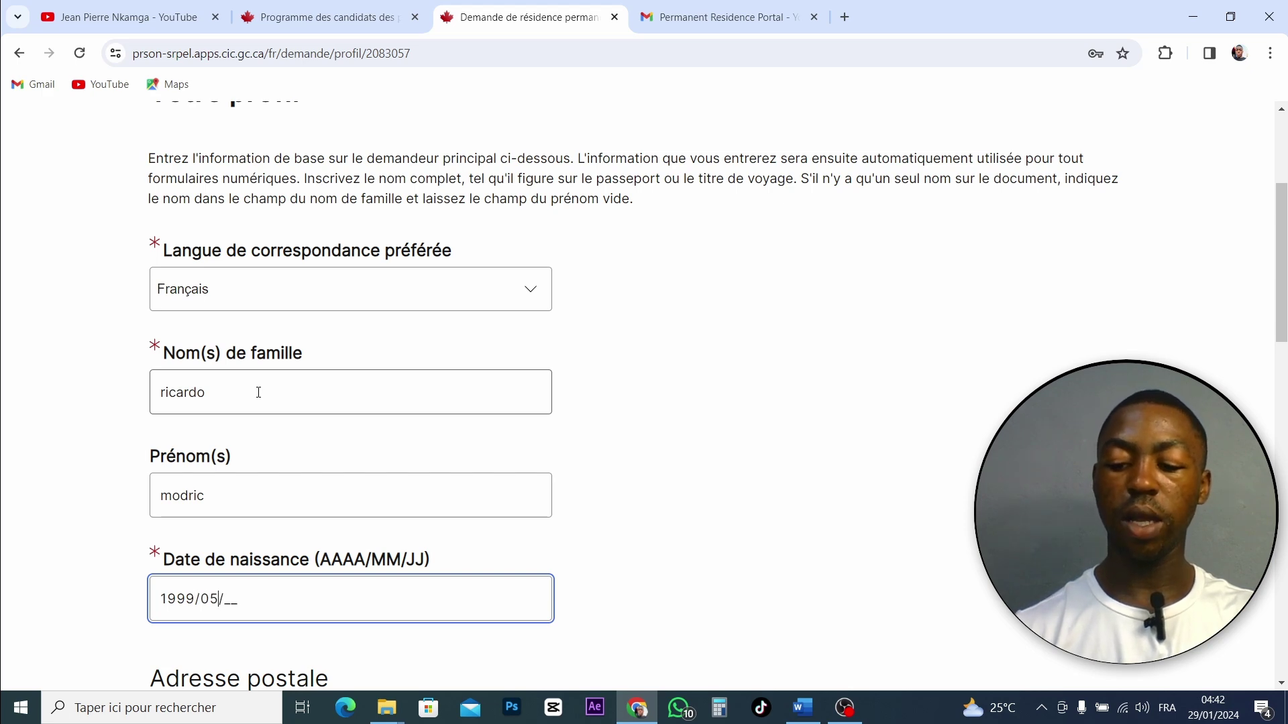
# Fill the postal address street and city, with Cameroun as the country.
pyautogui.scroll(-5, 286, 403)
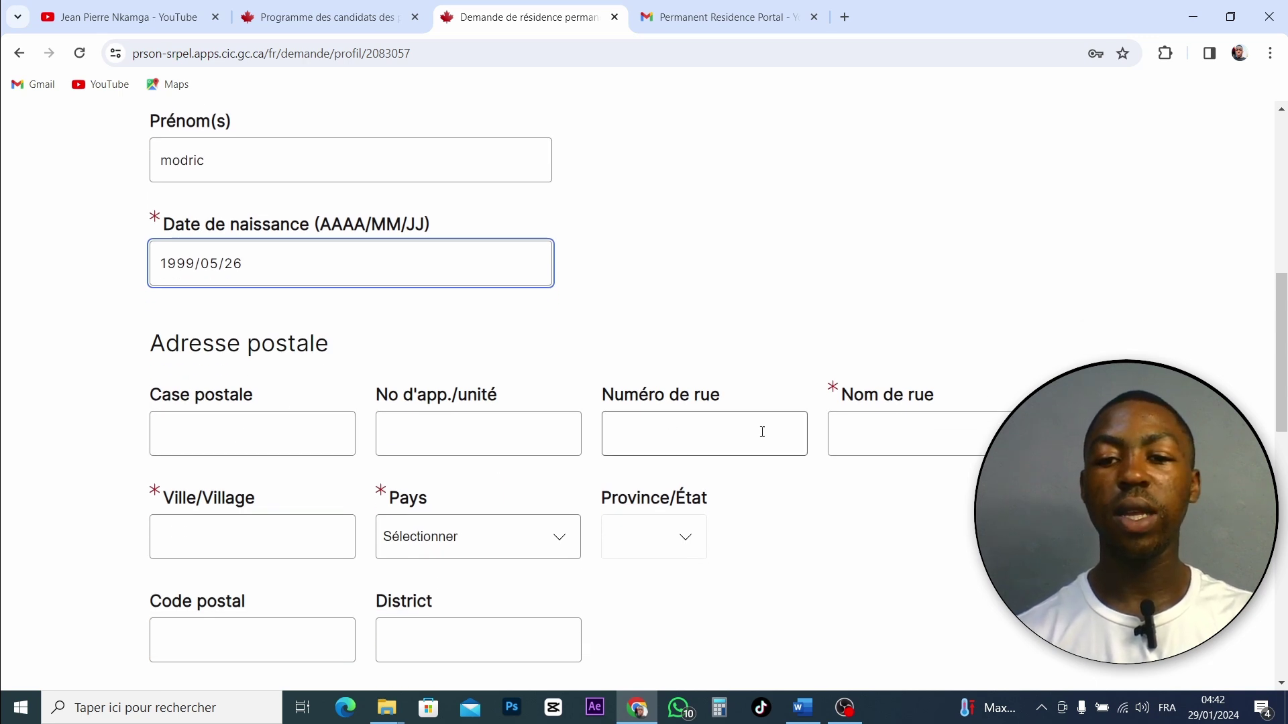
pyautogui.click(882, 435)
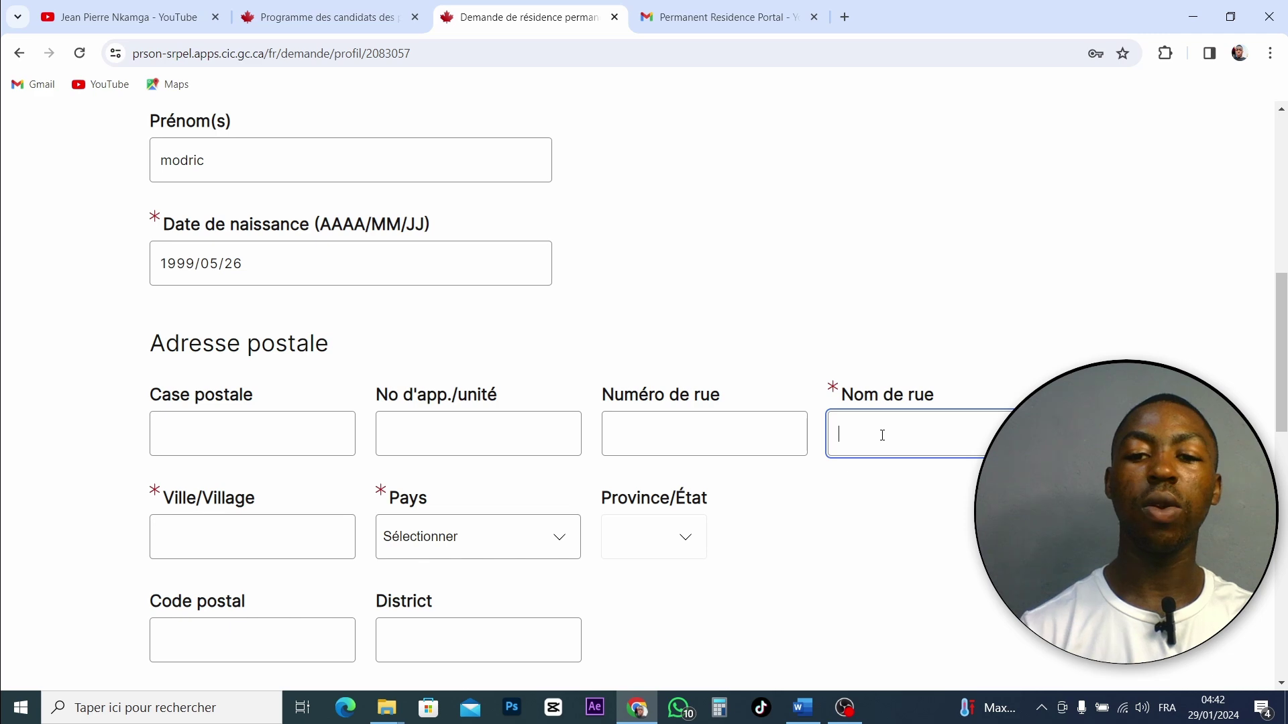
pyautogui.write('village')
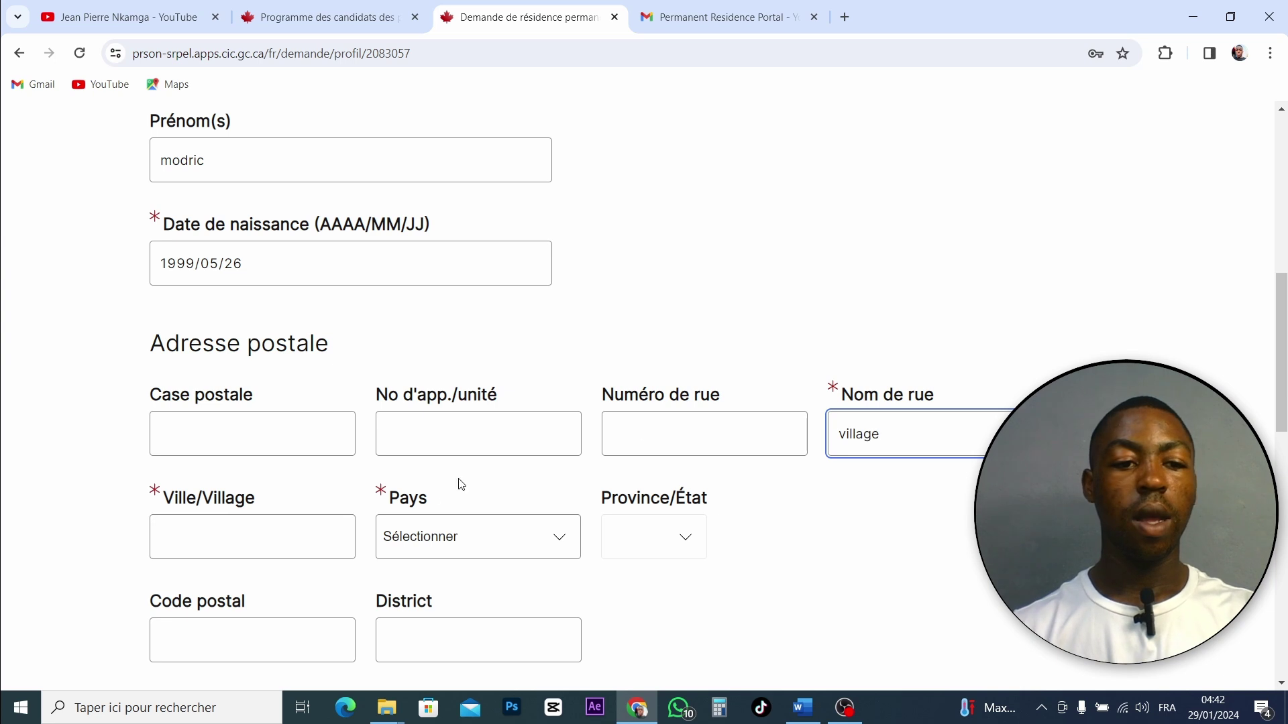
pyautogui.click(322, 546)
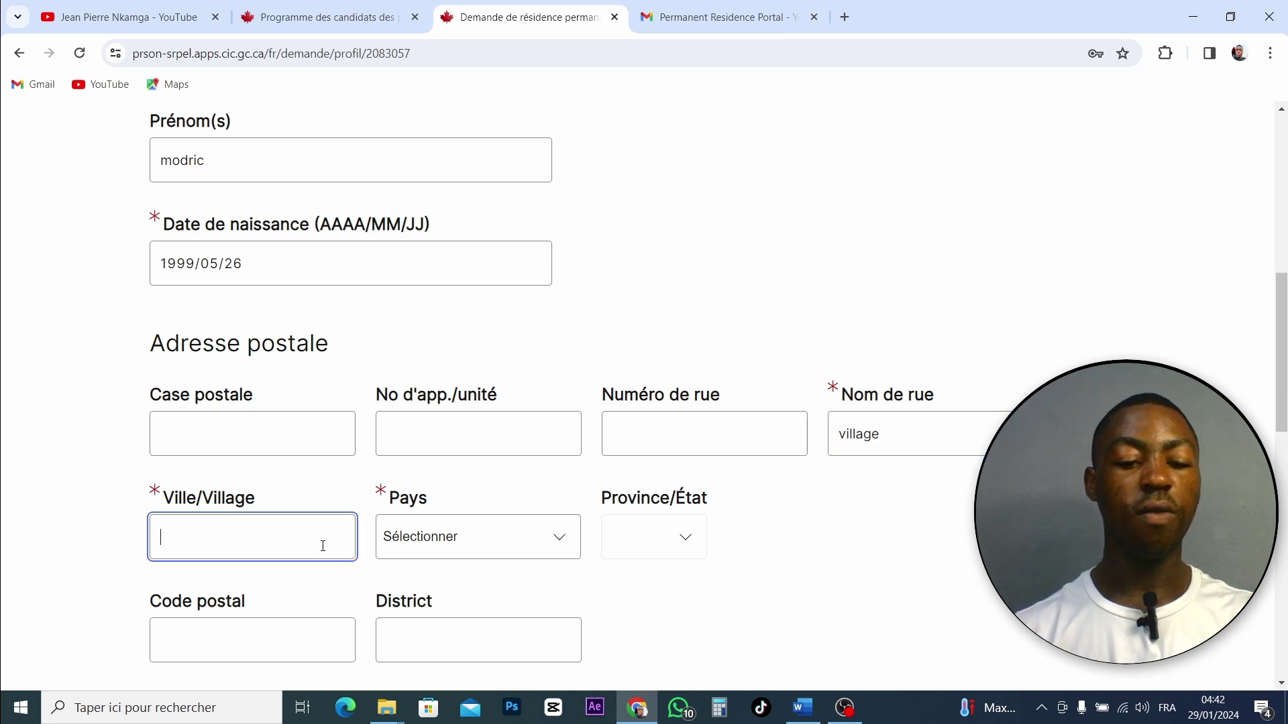
pyautogui.write('douala')
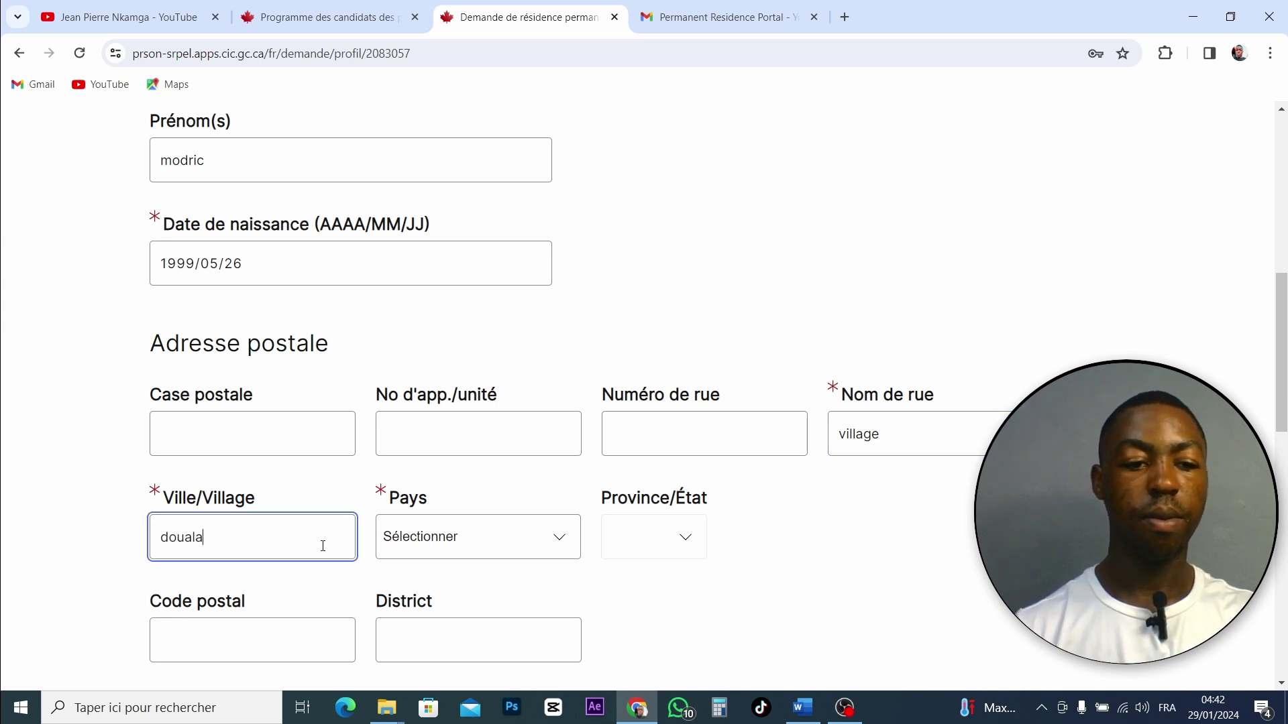
pyautogui.click(557, 557)
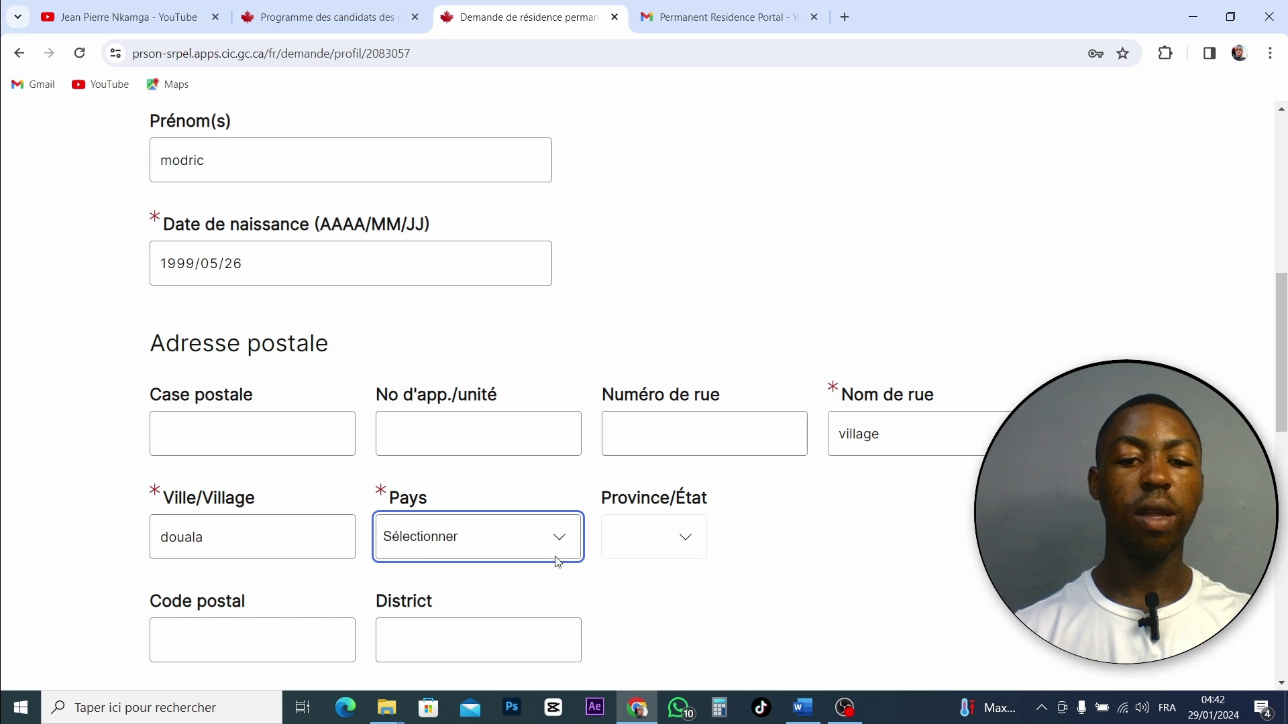
pyautogui.click(422, 536)
pyautogui.scroll(-15, 488, 319)
pyautogui.scroll(-8, 487, 319)
pyautogui.scroll(20, 468, 333)
pyautogui.scroll(2, 467, 333)
pyautogui.scroll(-6, 468, 301)
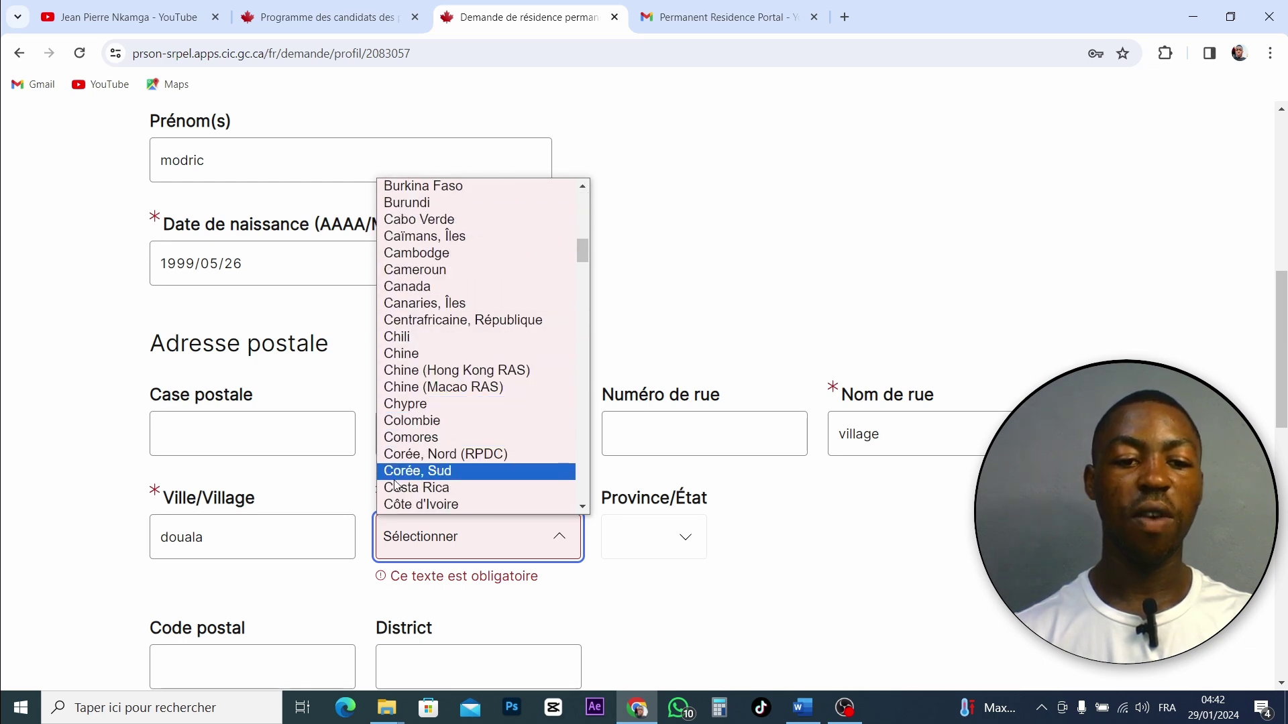
pyautogui.click(417, 271)
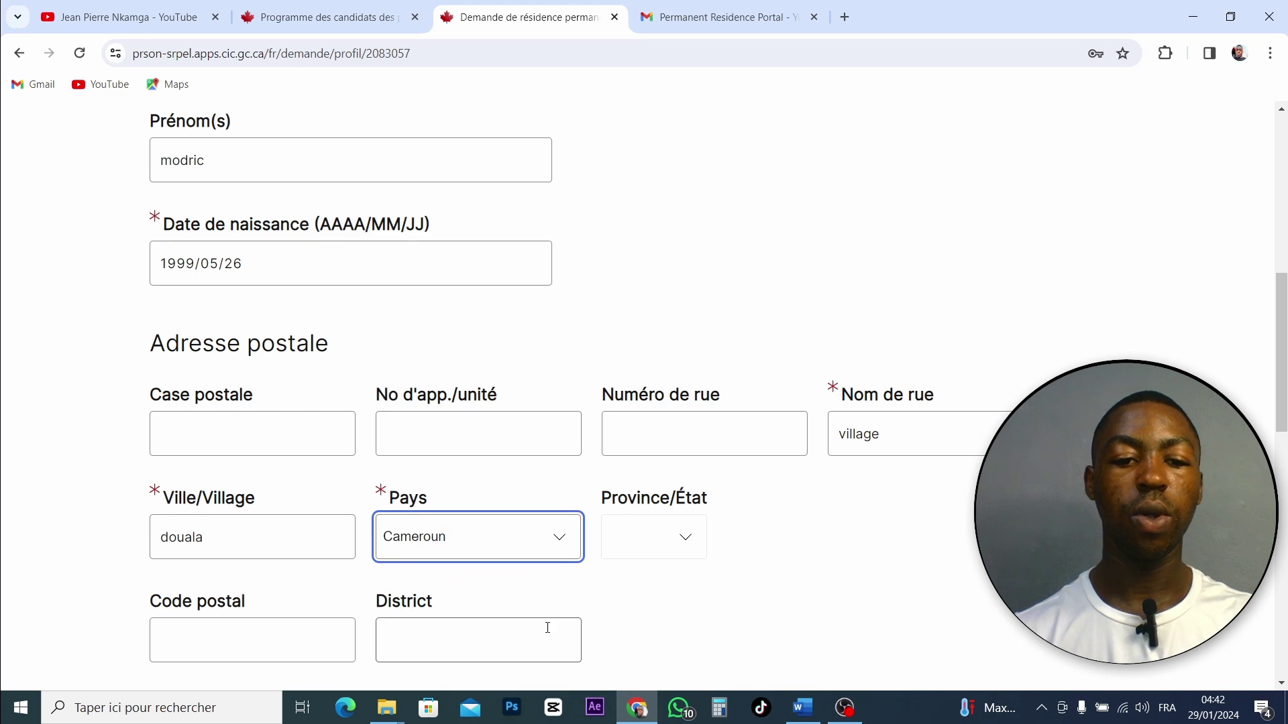
pyautogui.scroll(-5, 365, 382)
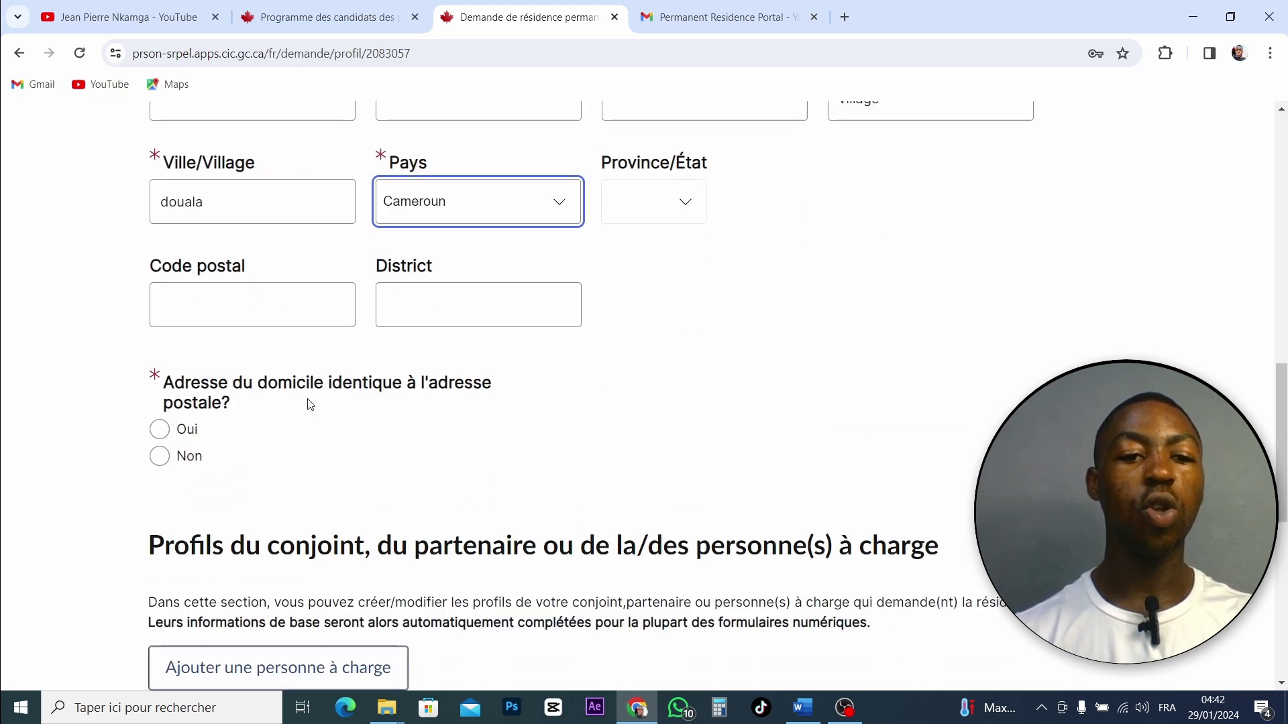
# Mark the home address as identical to the postal address.
pyautogui.click(158, 438)
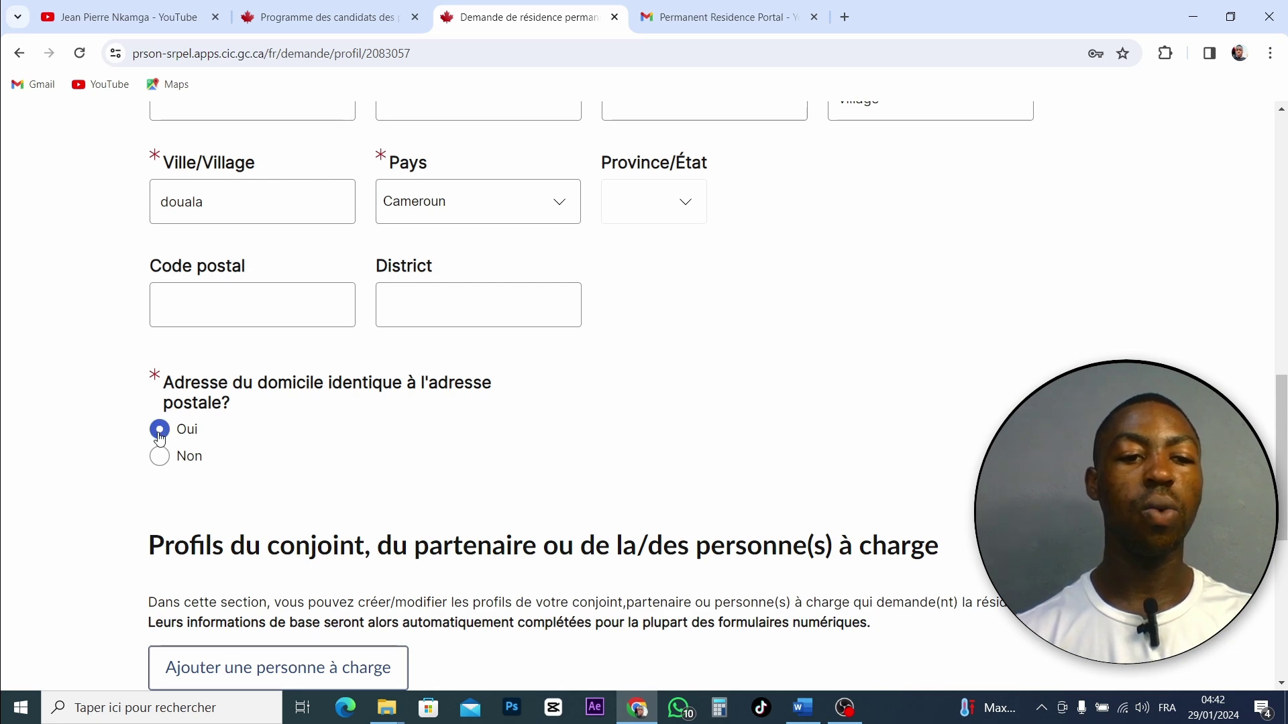
pyautogui.scroll(-6, 183, 453)
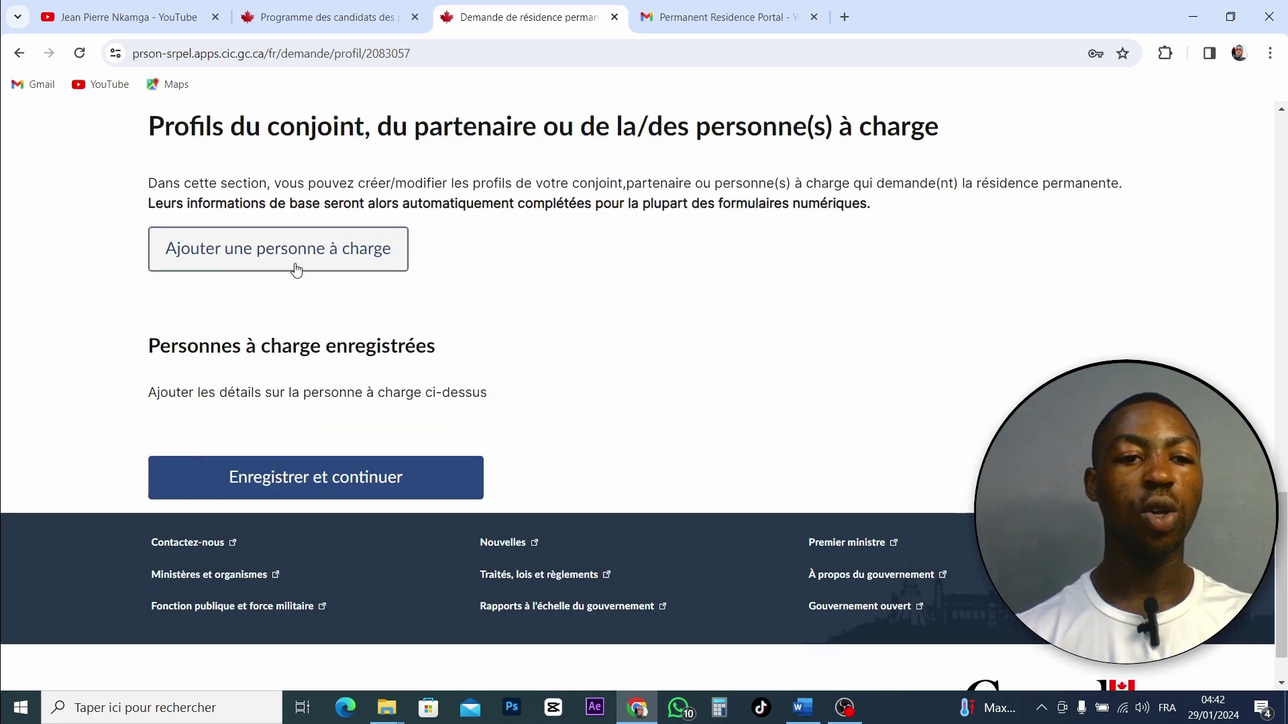
pyautogui.scroll(1, 334, 266)
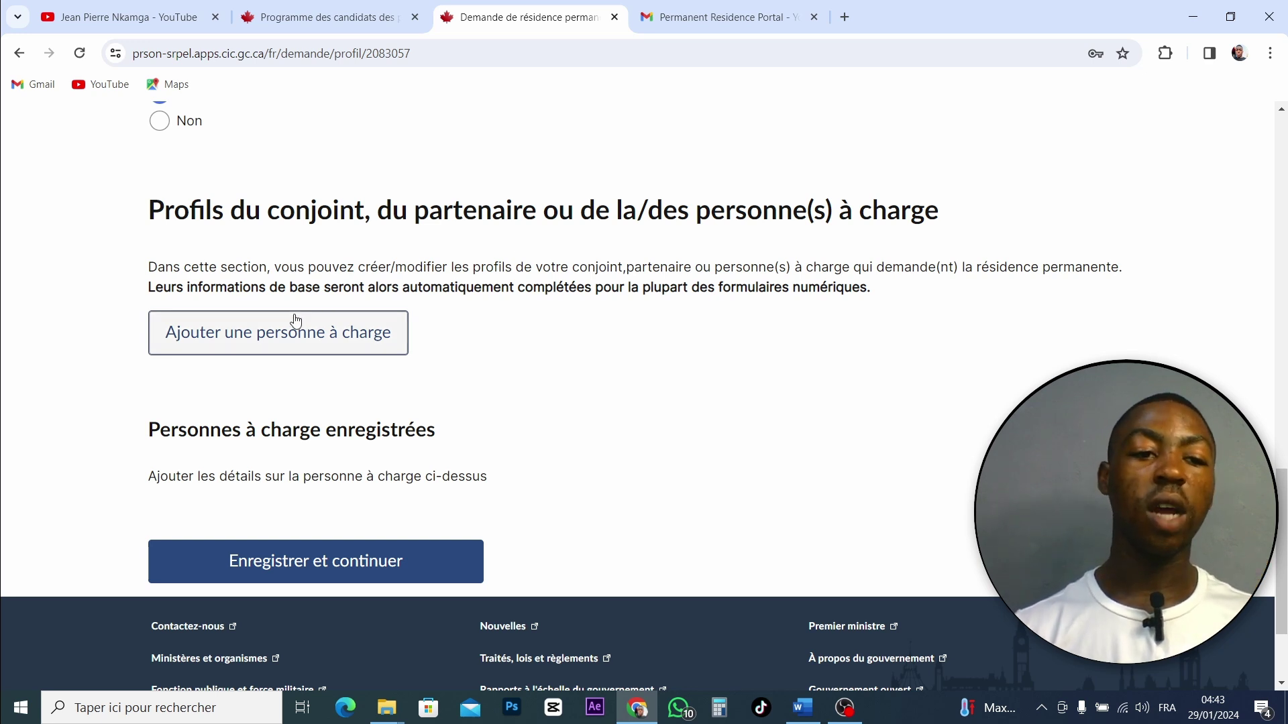
# Cancel the blank dependant form so no dependants are listed.
pyautogui.click(267, 340)
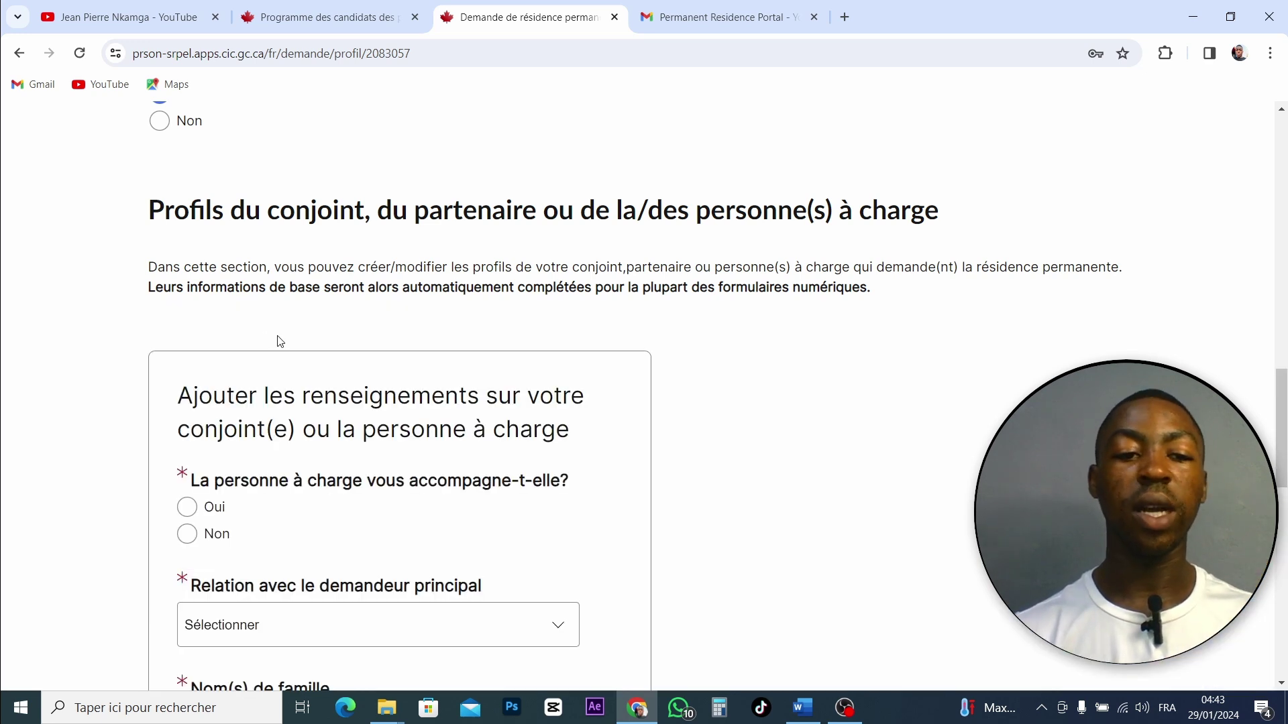
pyautogui.scroll(-2, 281, 346)
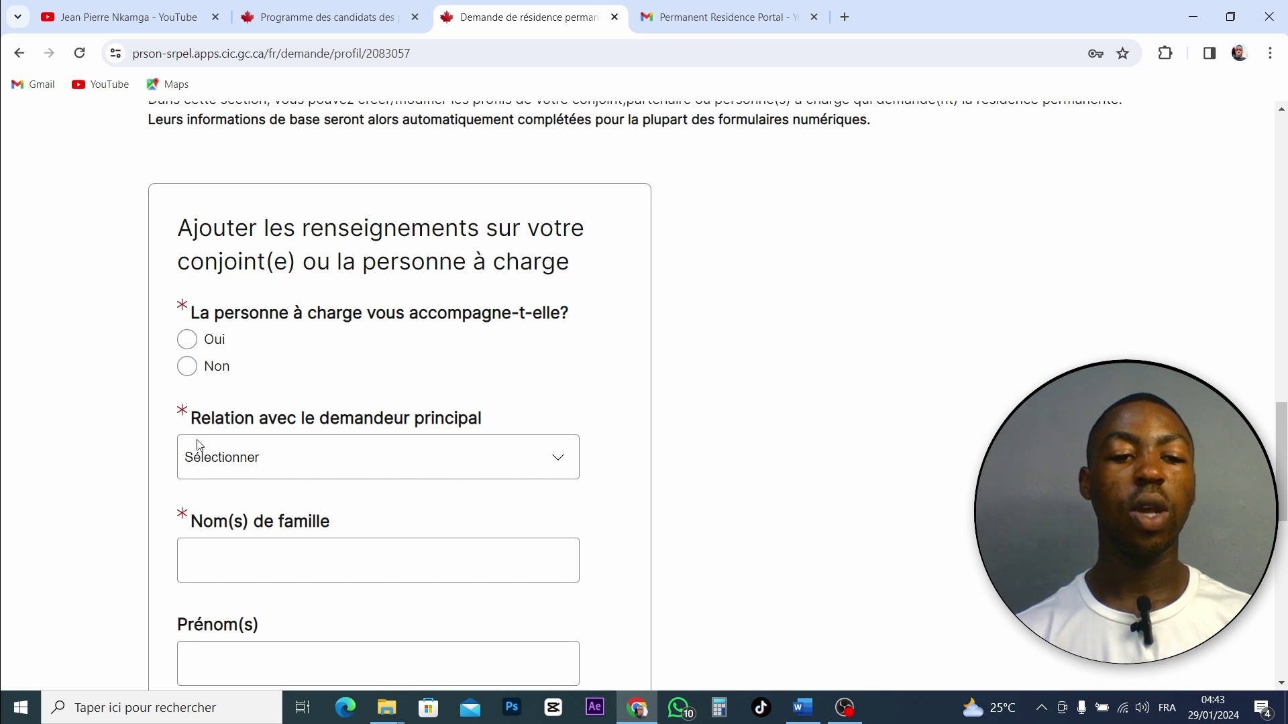
pyautogui.click(204, 466)
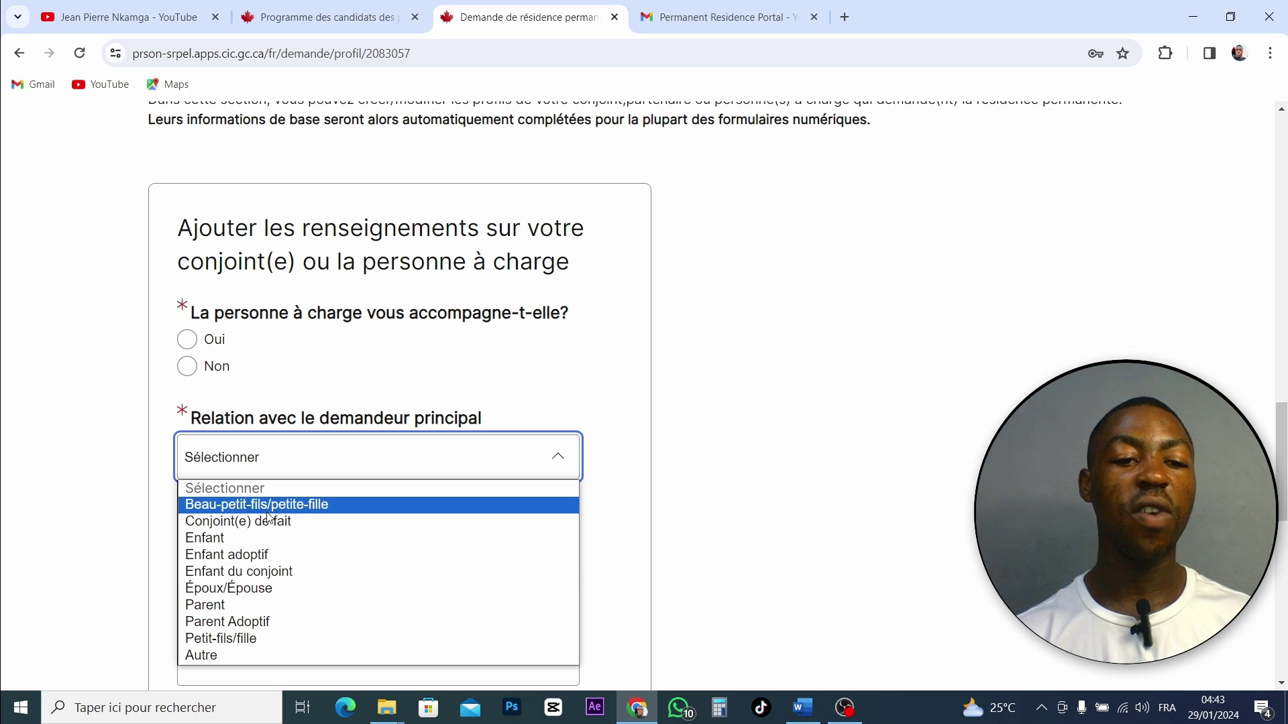
pyautogui.click(328, 422)
pyautogui.scroll(-2, 288, 503)
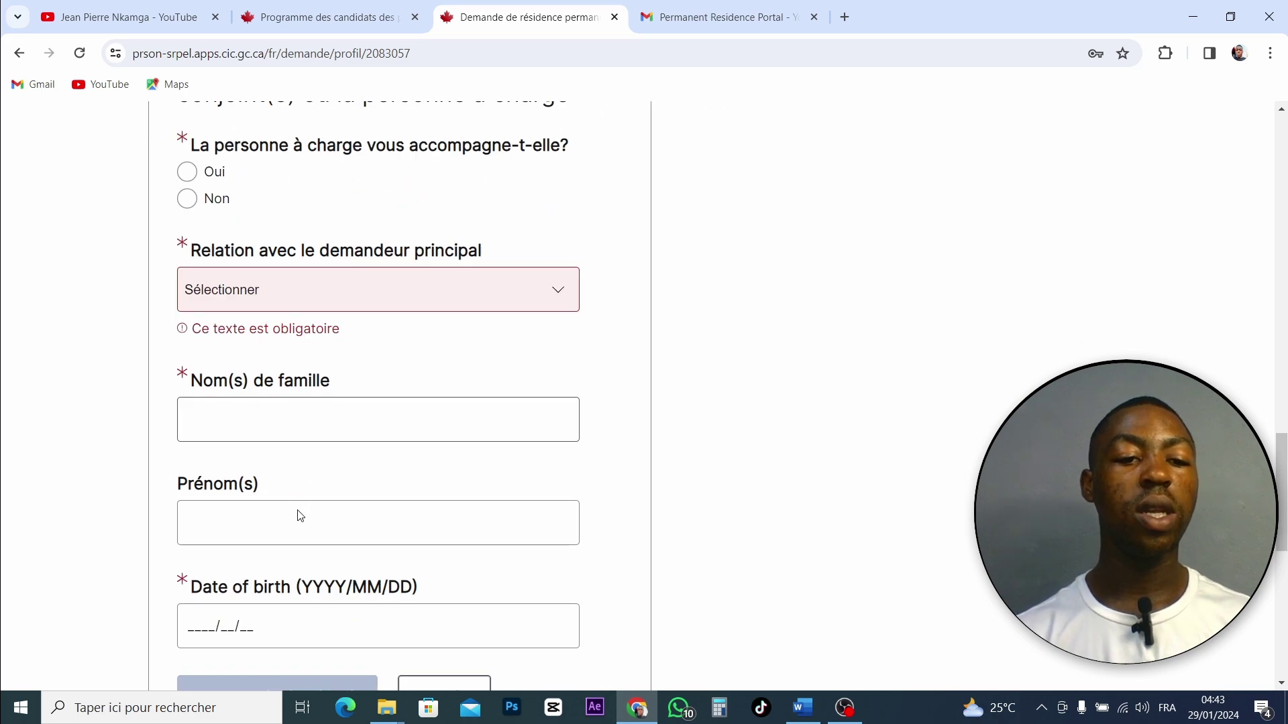
pyautogui.scroll(-4, 221, 512)
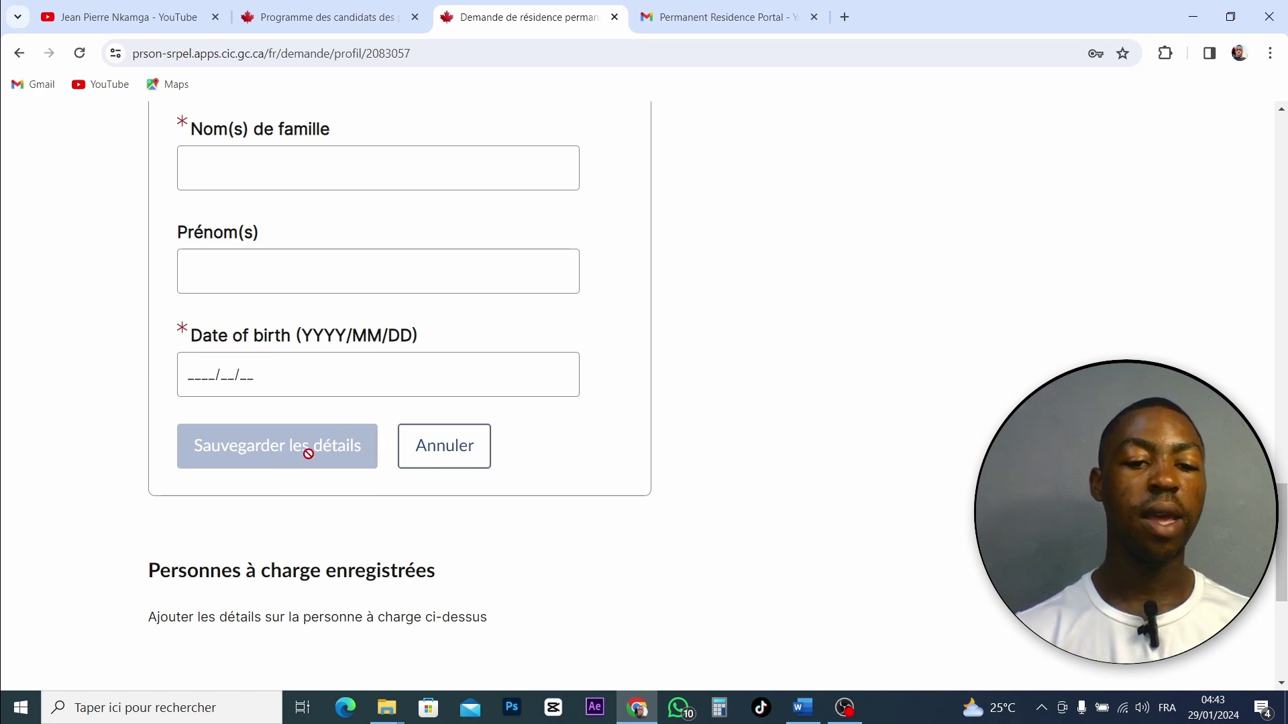
pyautogui.scroll(10, 322, 449)
pyautogui.scroll(5, 175, 286)
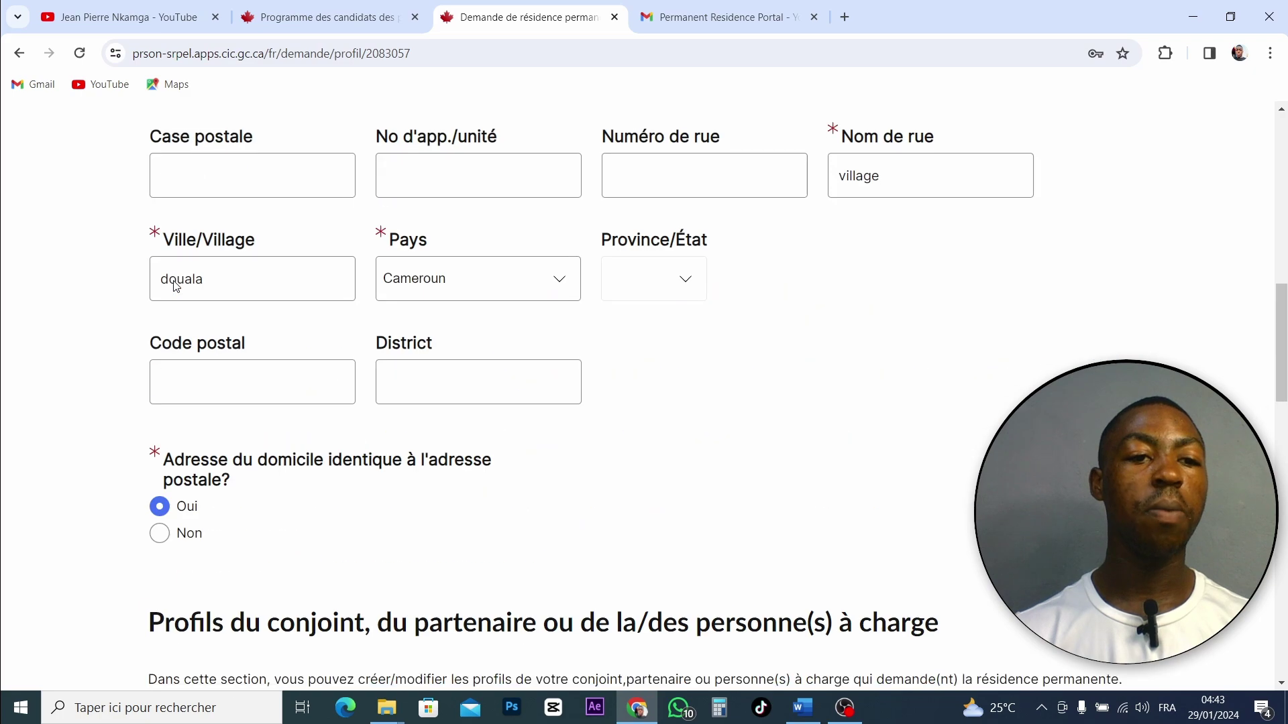
pyautogui.scroll(-6, 252, 513)
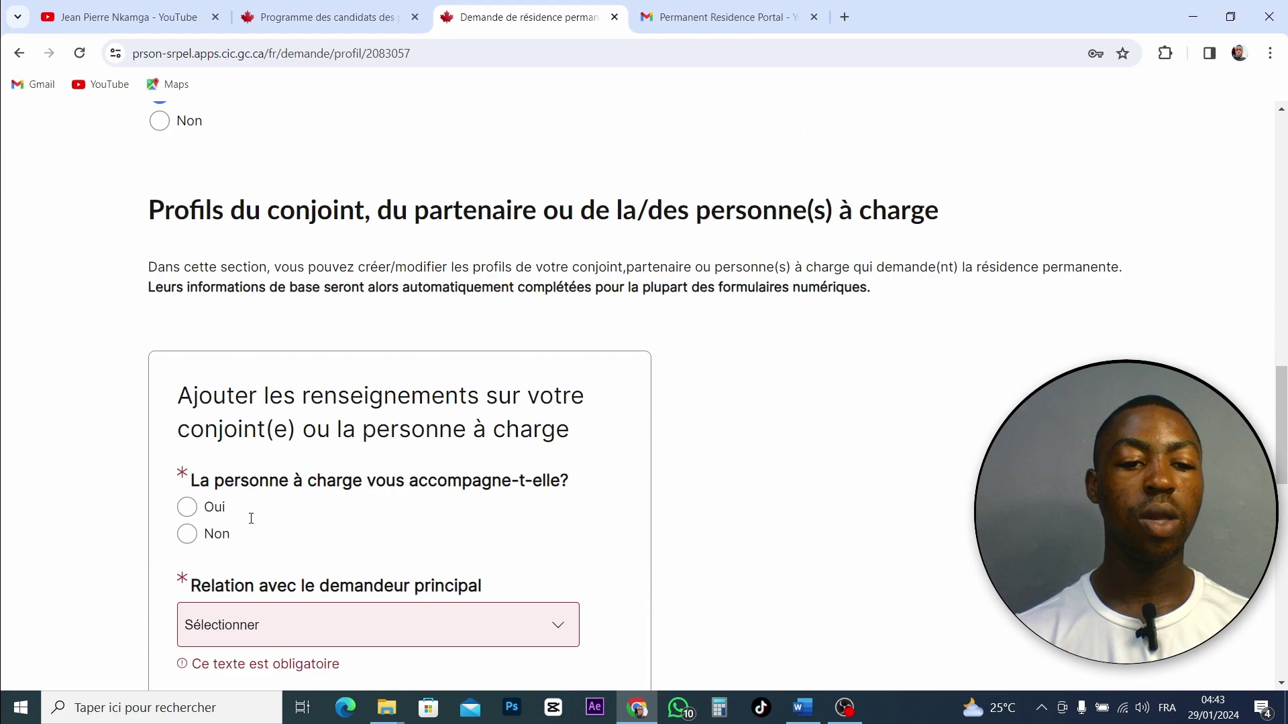
pyautogui.scroll(-13, 255, 516)
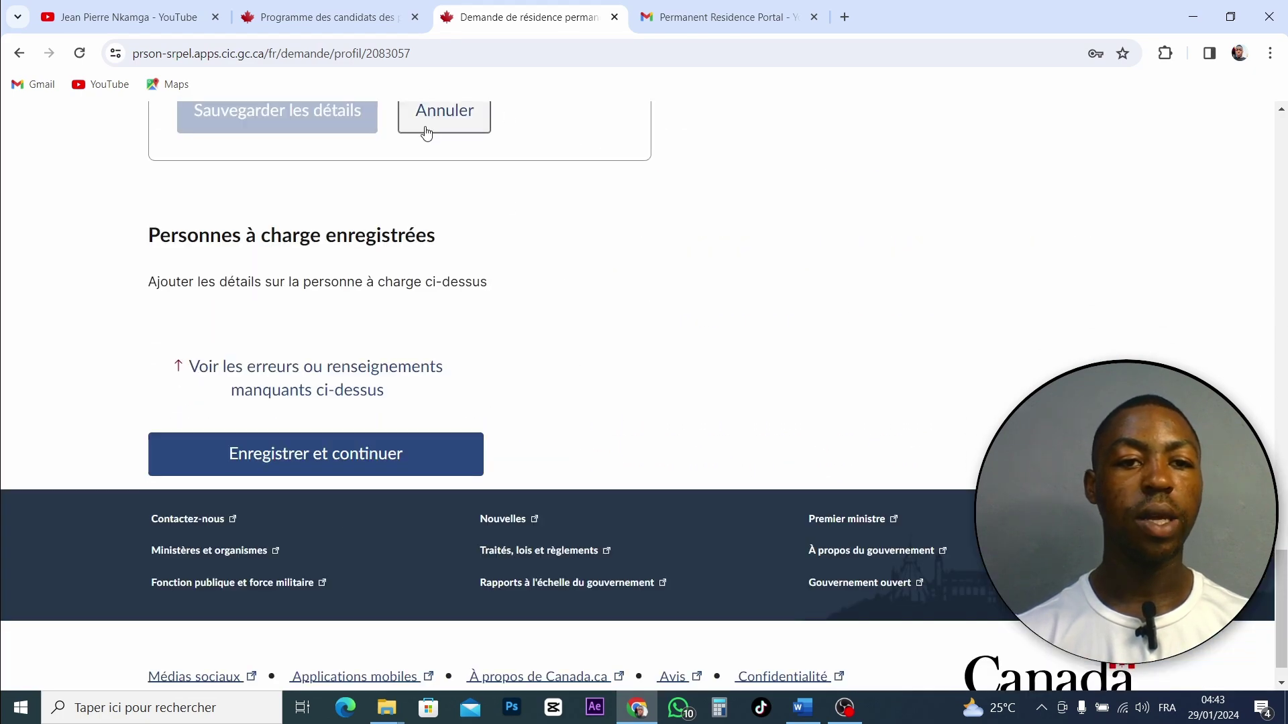
pyautogui.click(426, 132)
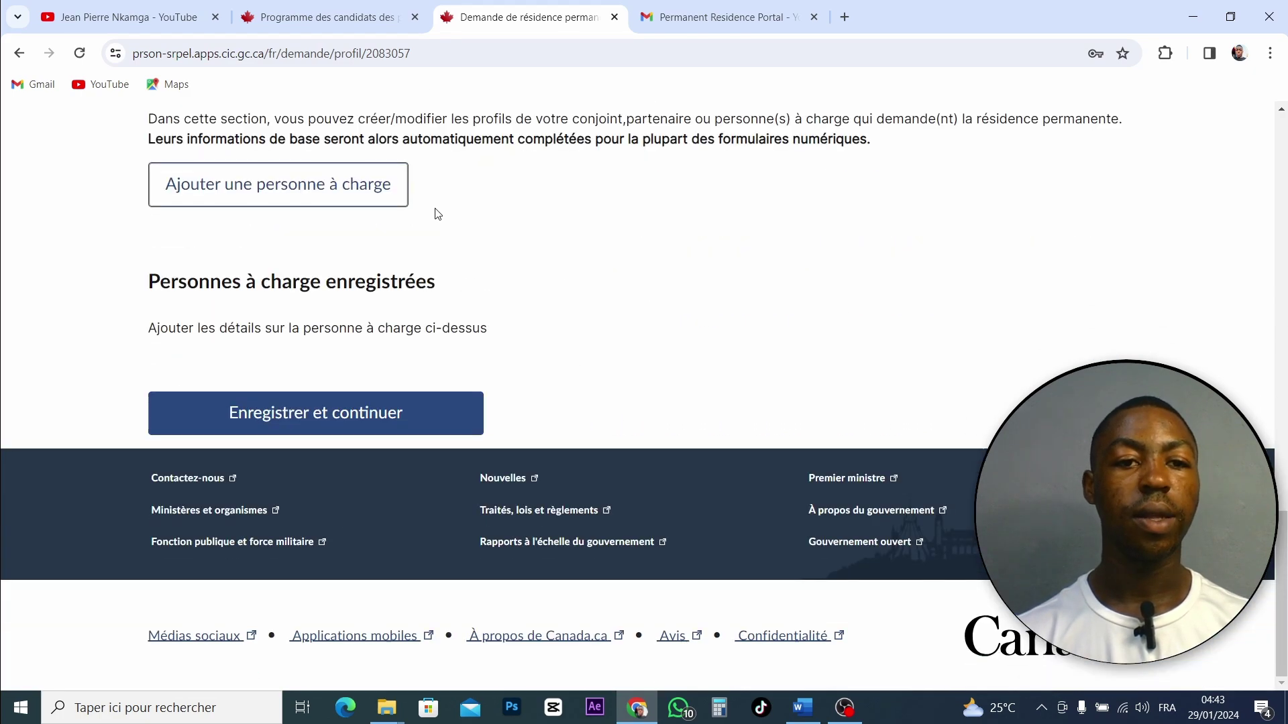
# Save the profile, check Mon profil, then return to the application's list of forms IMM 0008, 5406, 5669, 5562.
pyautogui.click(288, 417)
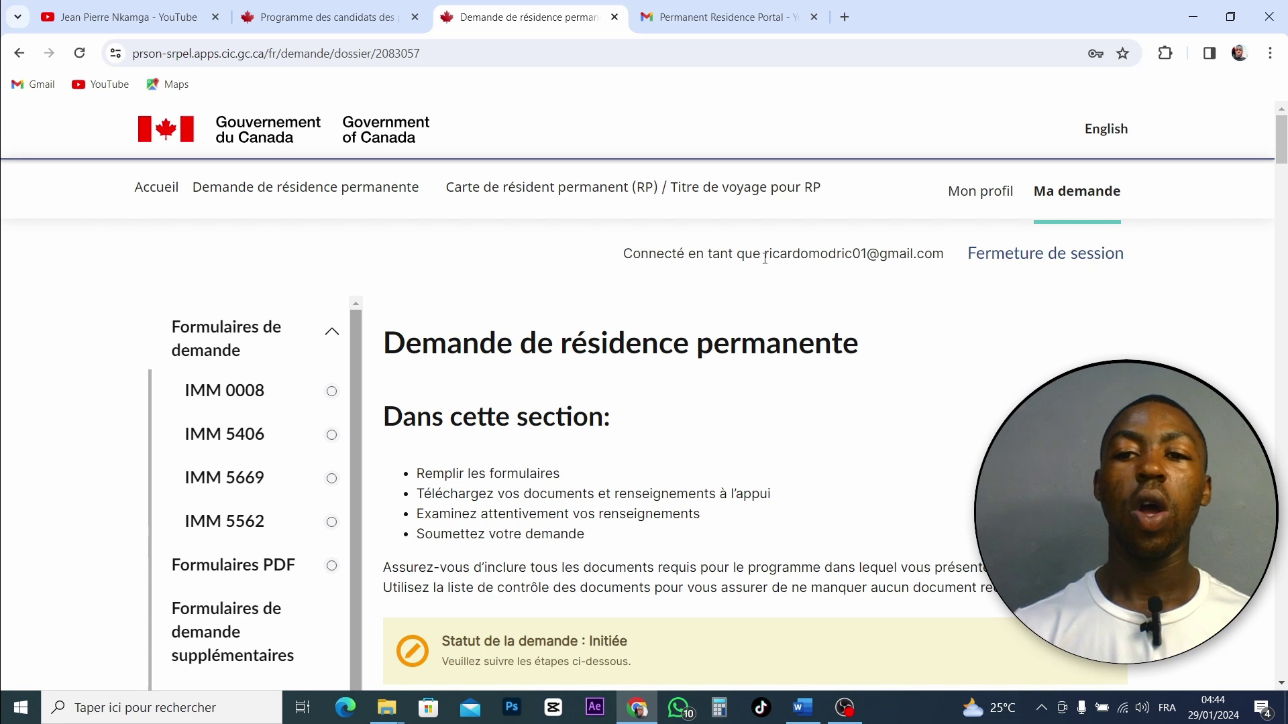
pyautogui.click(973, 193)
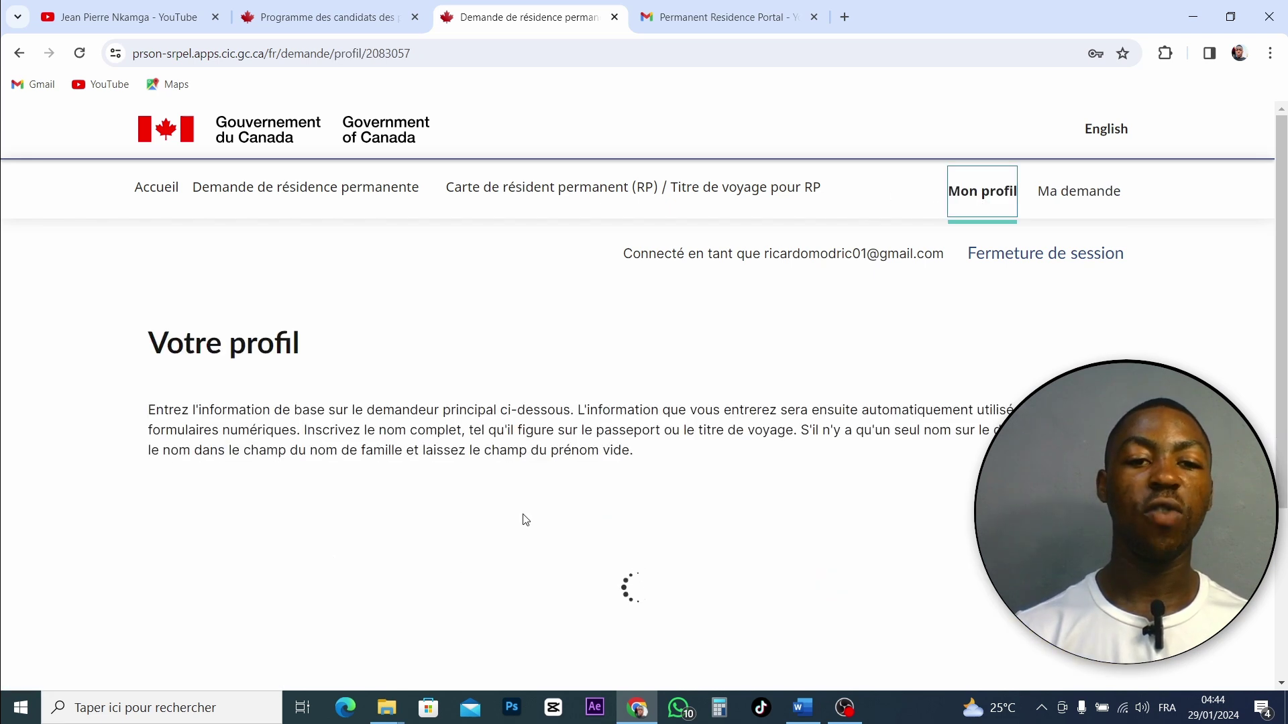
pyautogui.click(1088, 196)
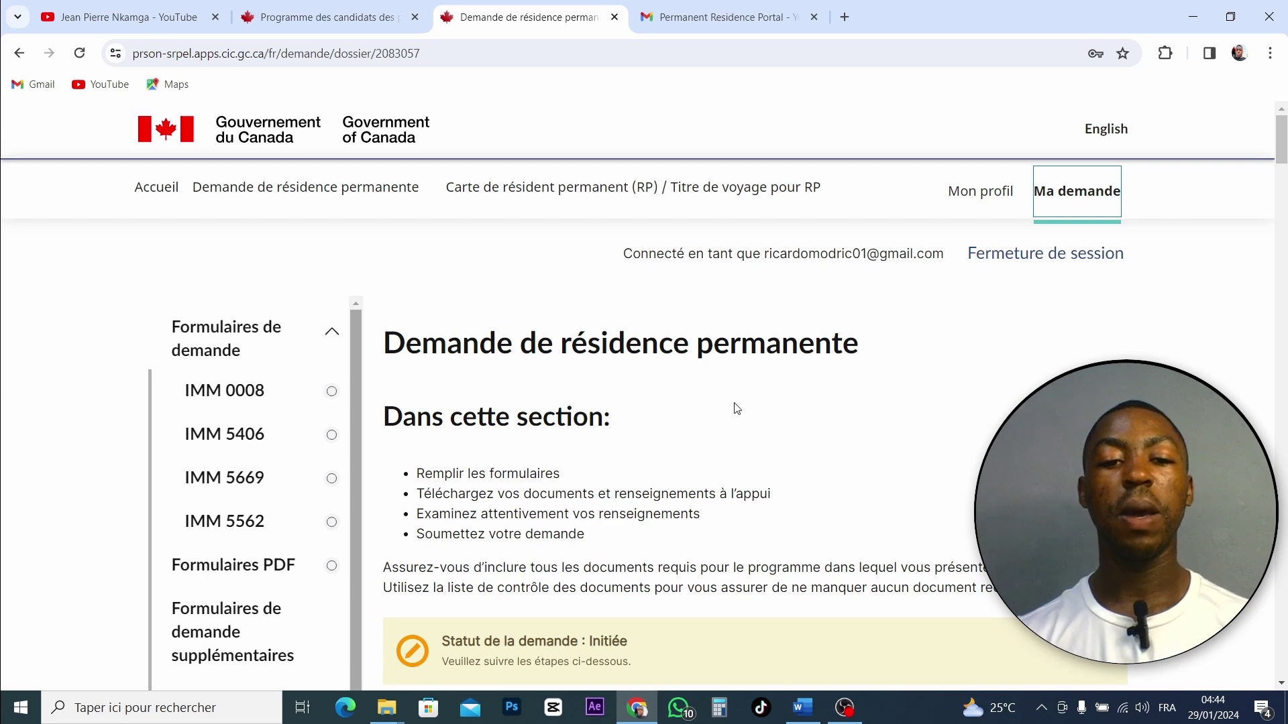
pyautogui.scroll(-2, 497, 446)
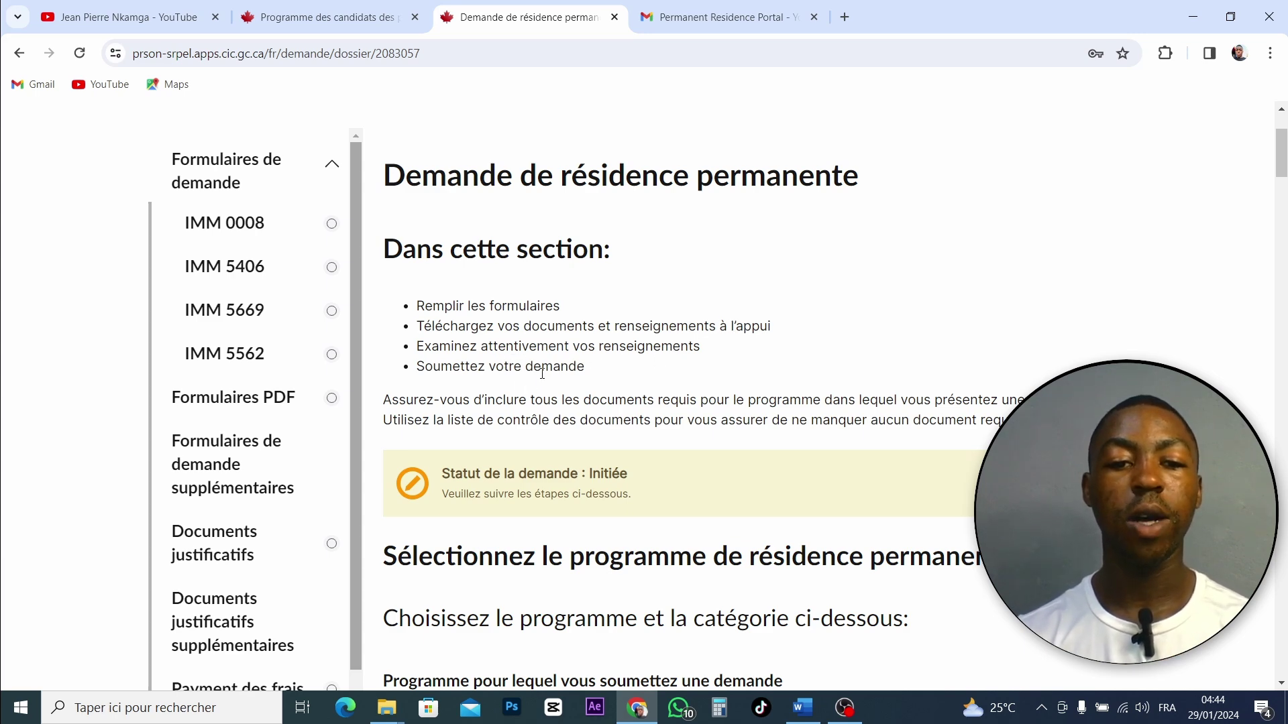
pyautogui.scroll(-5, 570, 373)
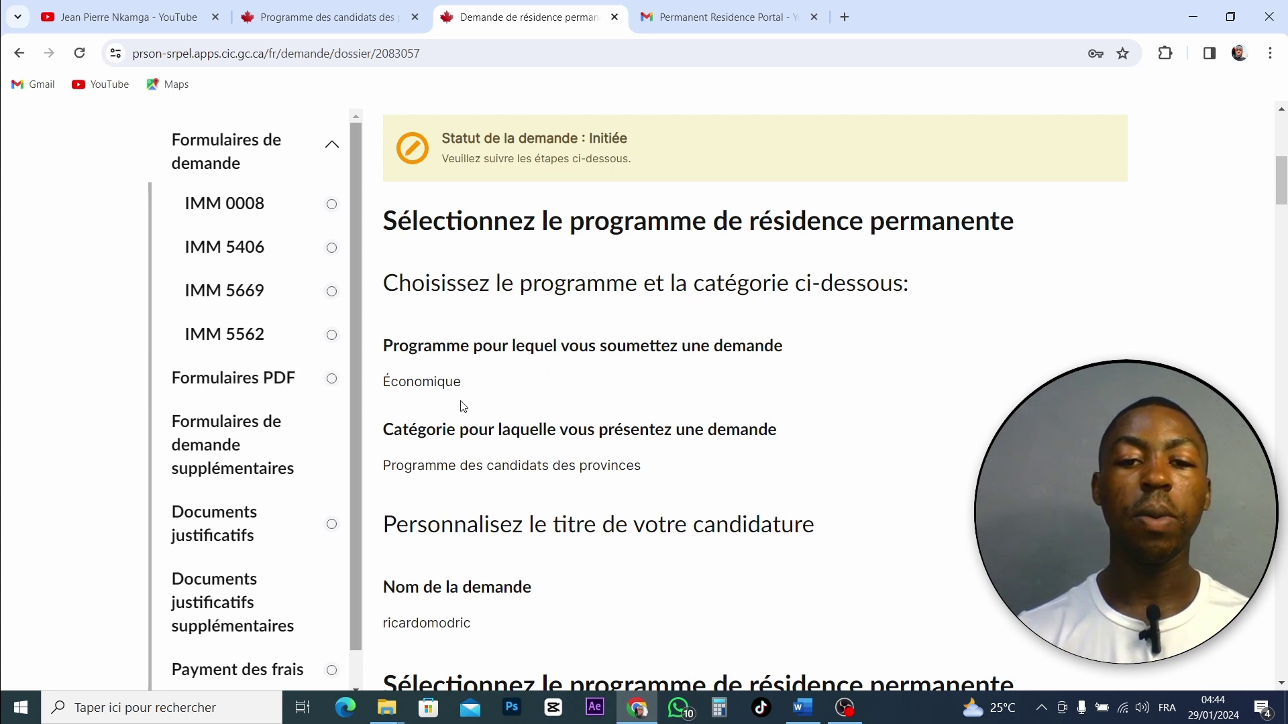
pyautogui.scroll(-2, 463, 405)
pyautogui.scroll(-6, 468, 355)
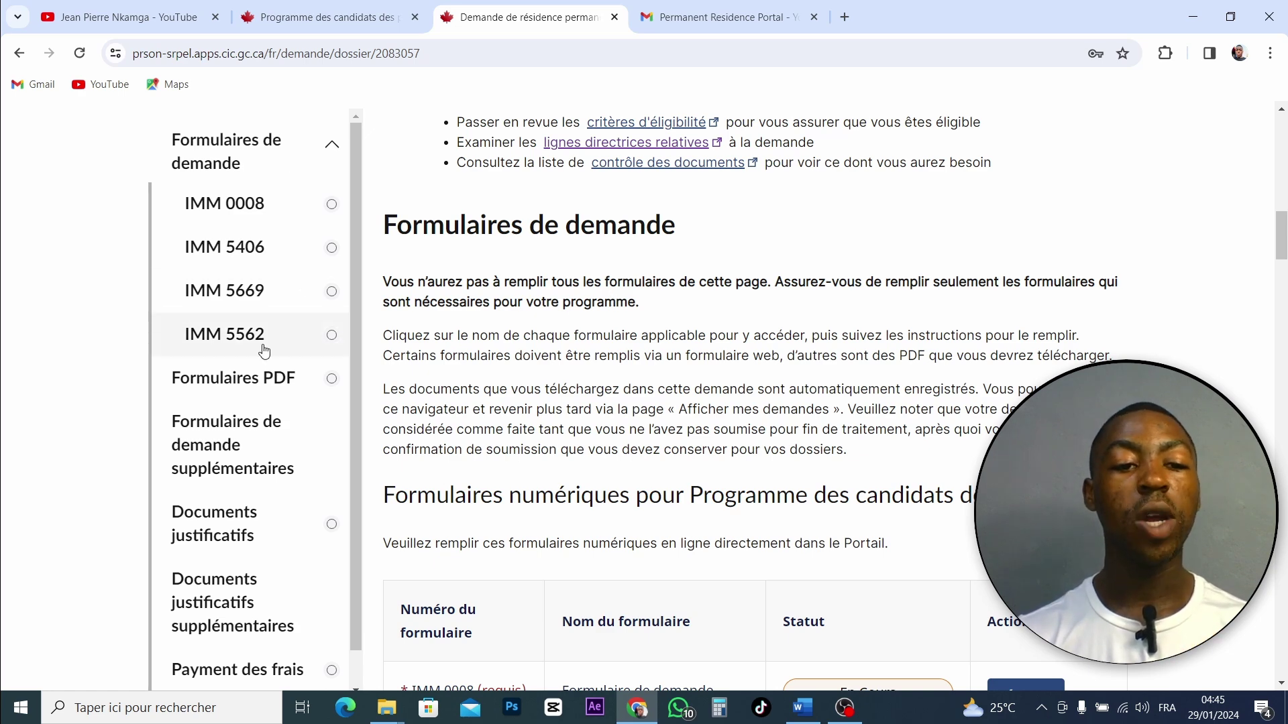
pyautogui.scroll(-7, 580, 436)
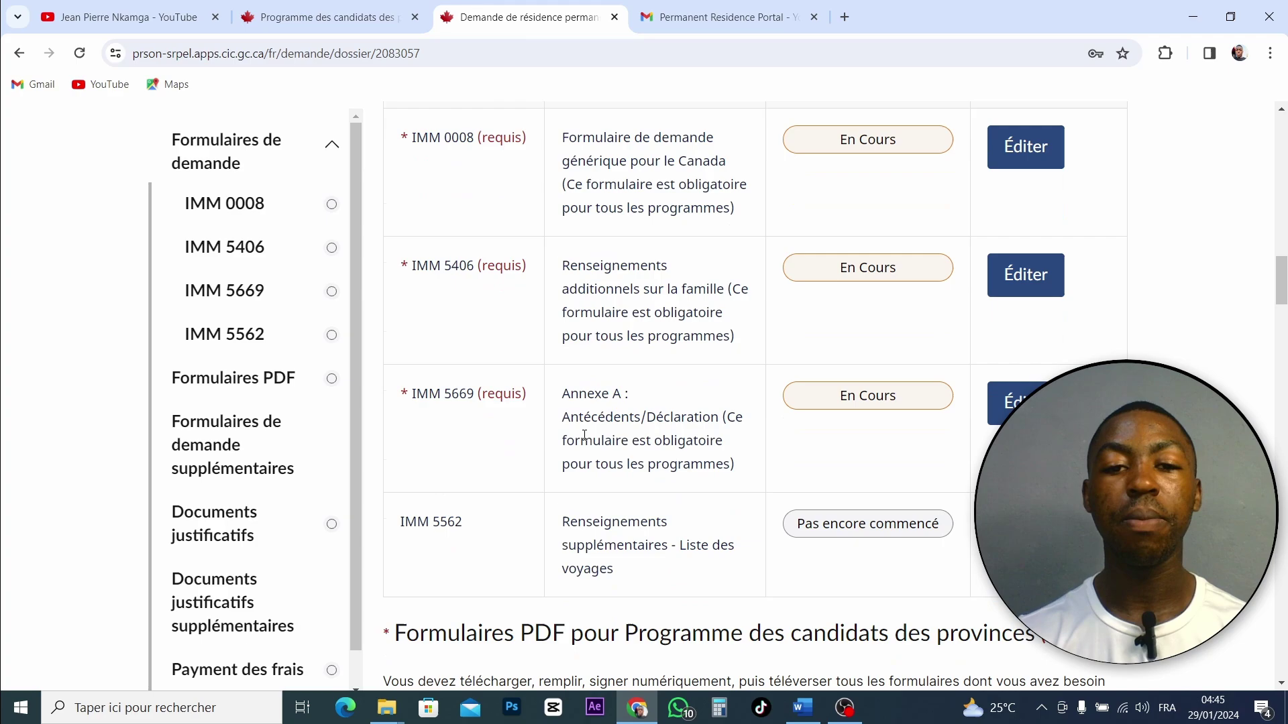
pyautogui.scroll(-15, 580, 437)
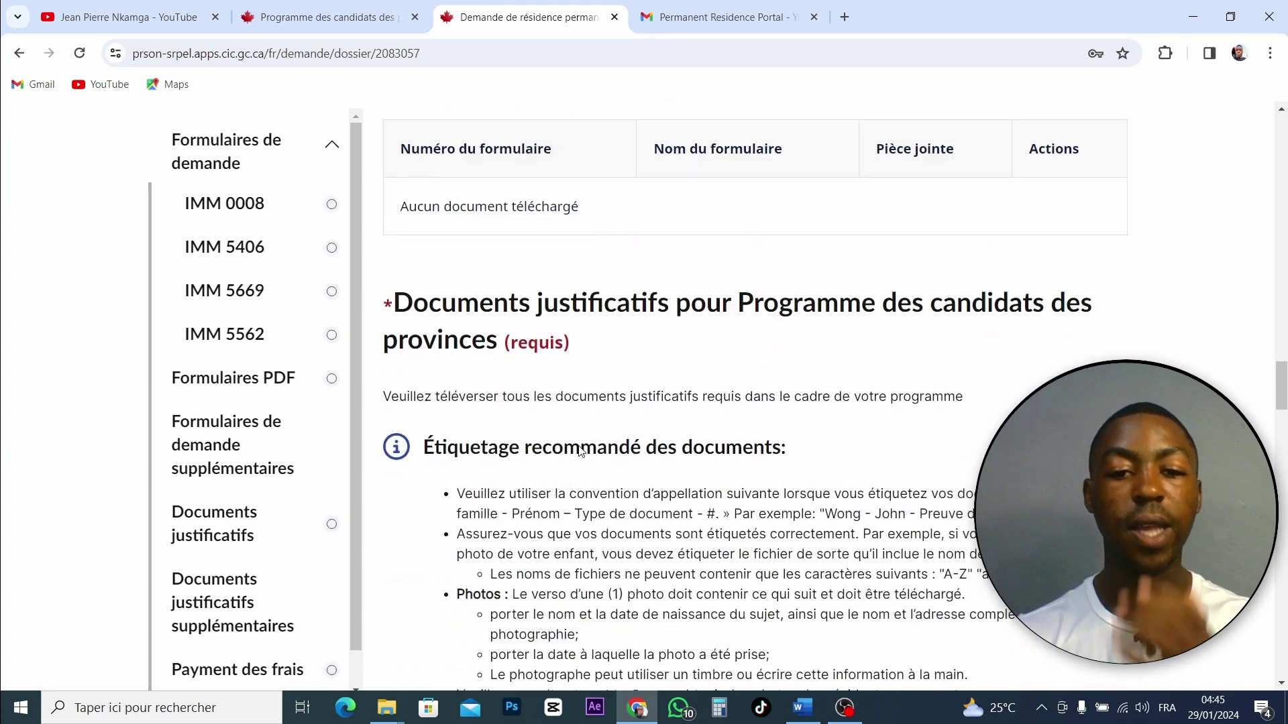
pyautogui.scroll(20, 584, 449)
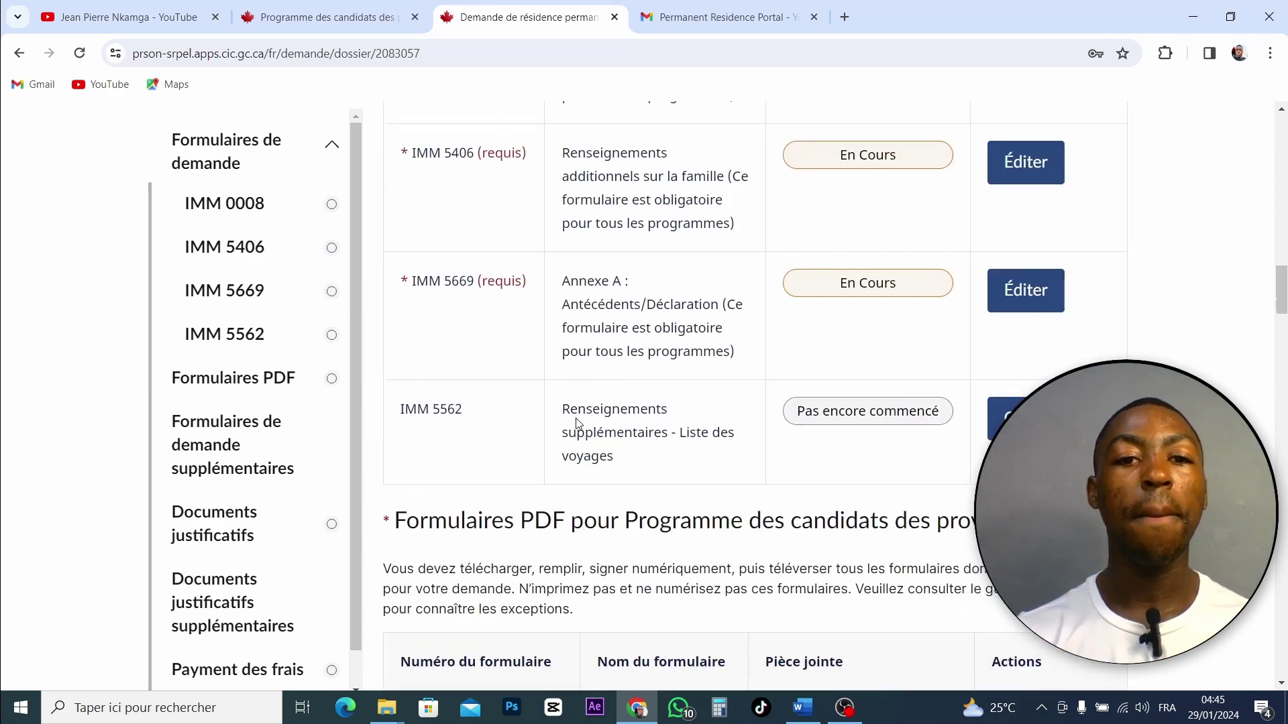
pyautogui.scroll(3, 578, 422)
pyautogui.scroll(-3, 412, 423)
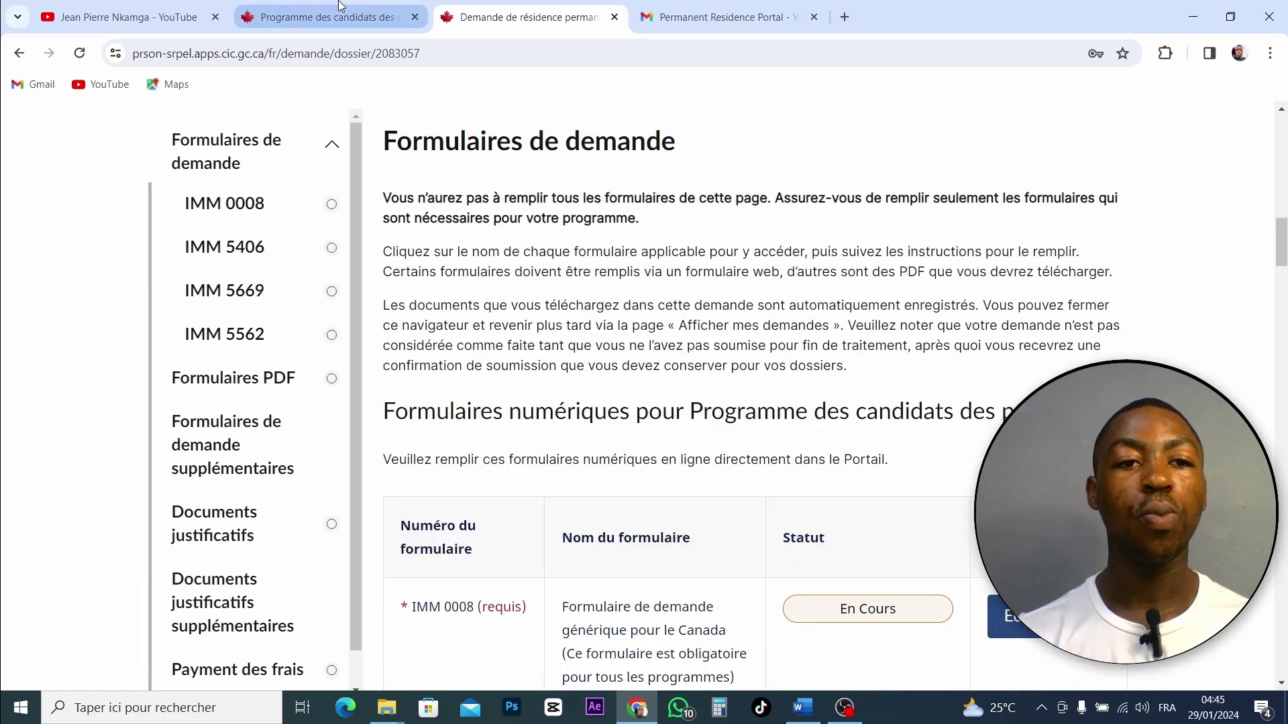
pyautogui.click(339, 15)
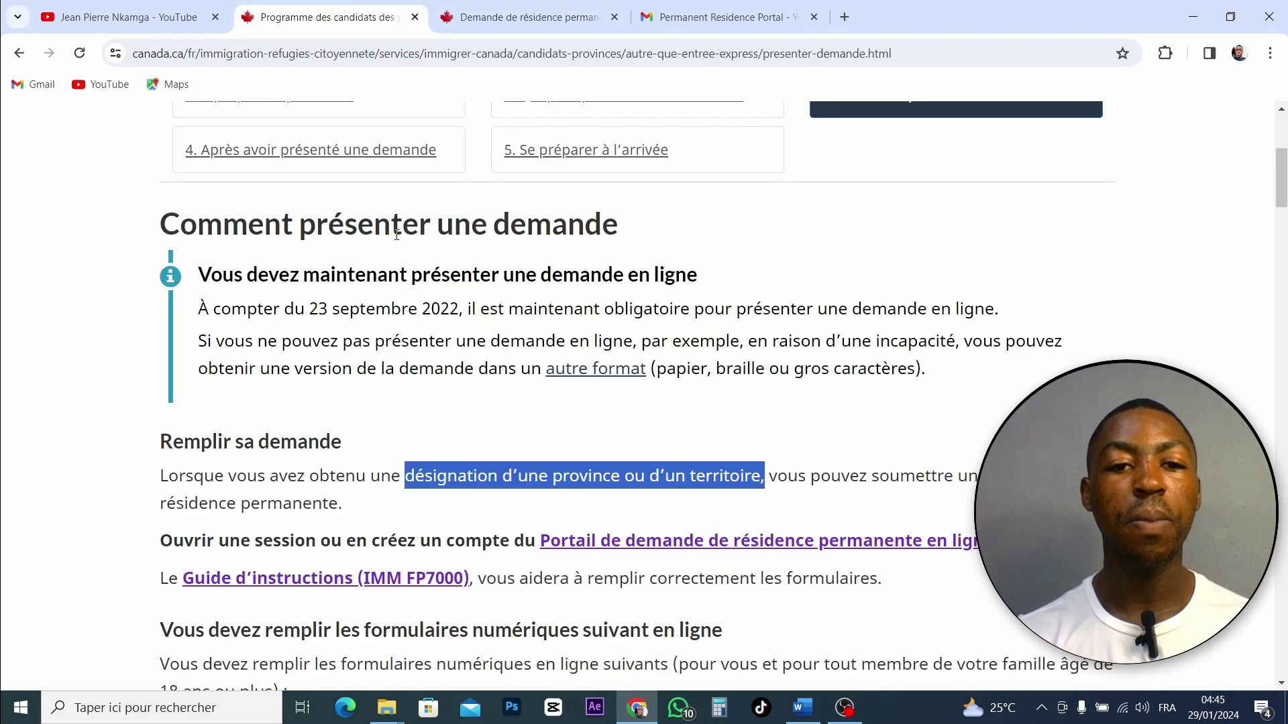
pyautogui.scroll(-6, 402, 336)
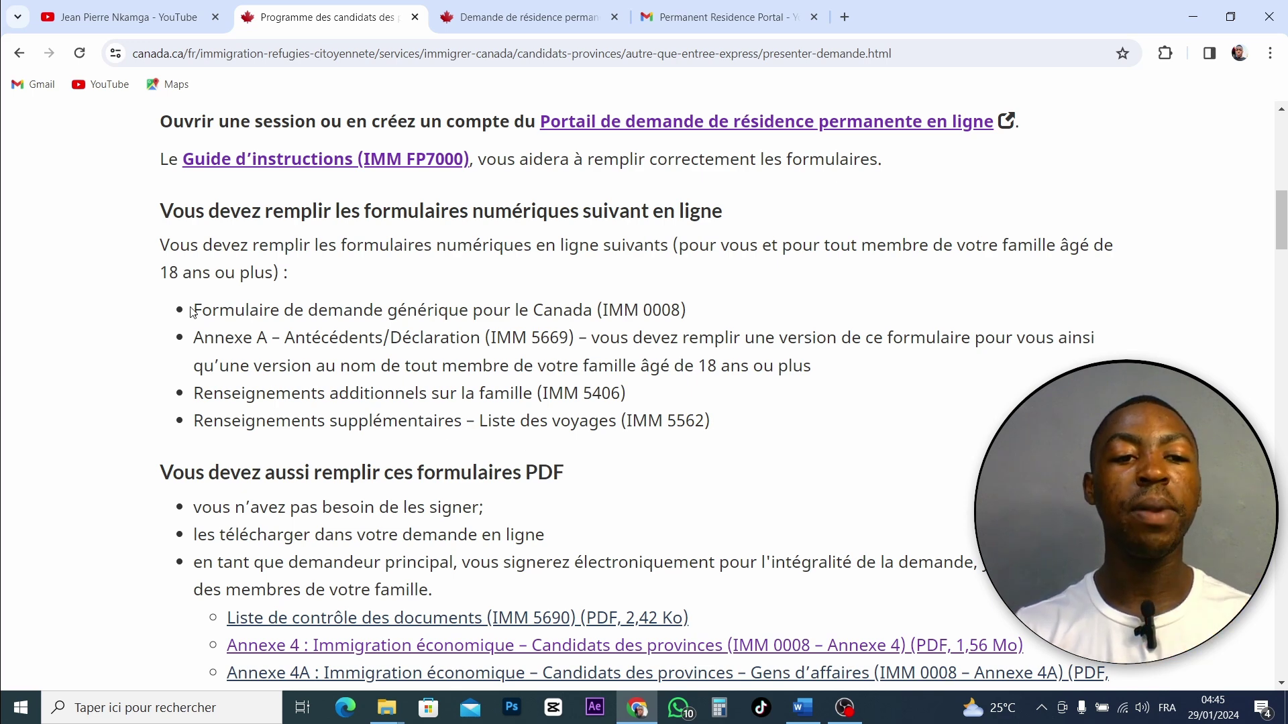
pyautogui.click(529, 14)
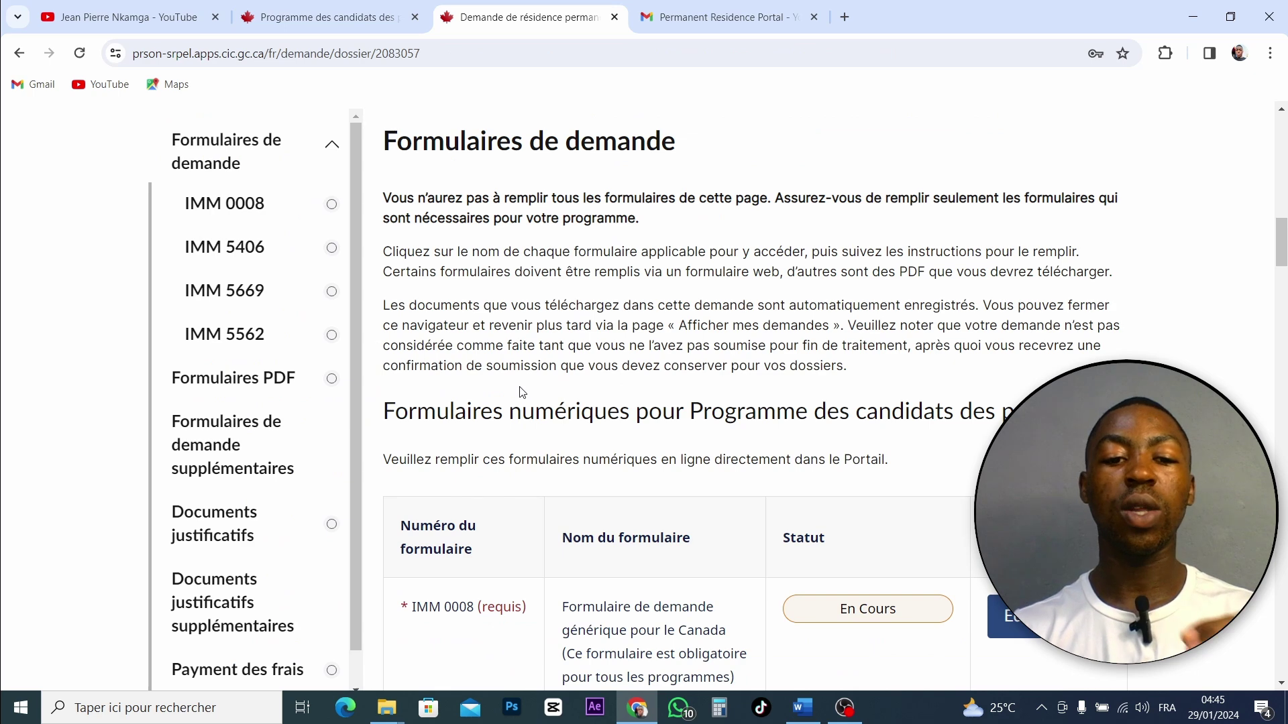
pyautogui.scroll(-5, 522, 396)
pyautogui.scroll(2, 524, 399)
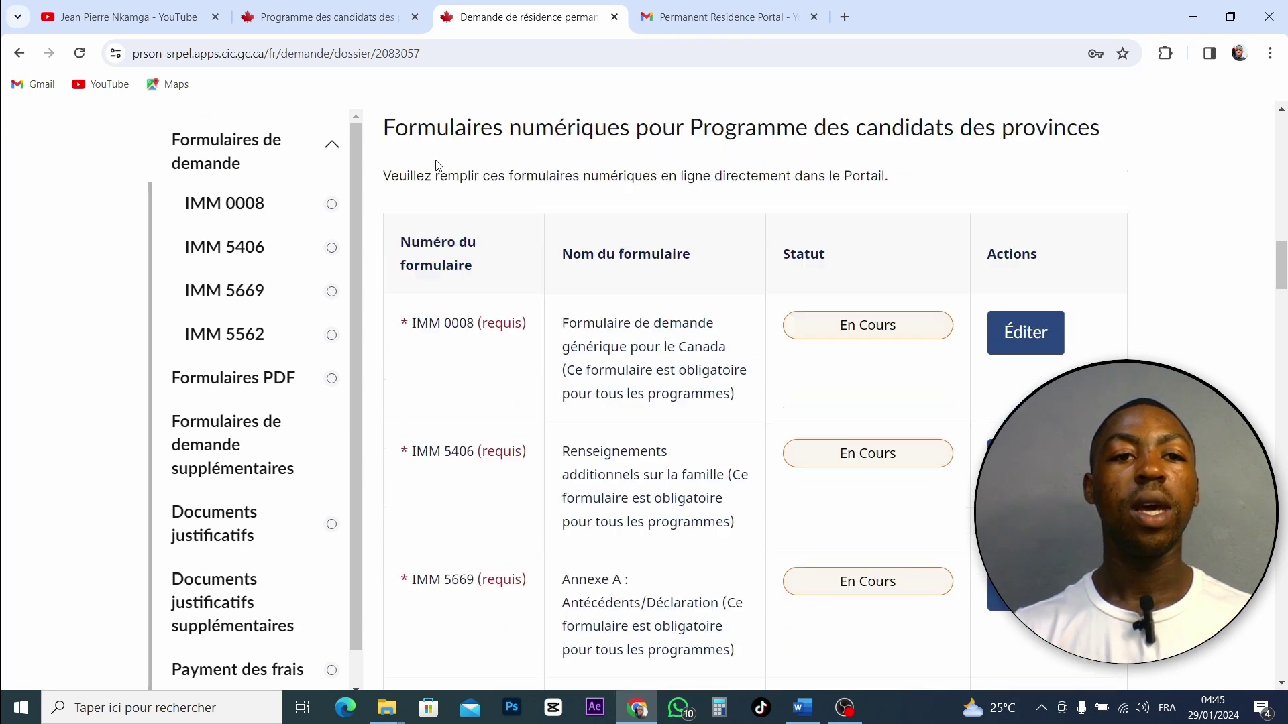
pyautogui.click(337, 24)
pyautogui.moveTo(215, 309); pyautogui.dragTo(683, 310)
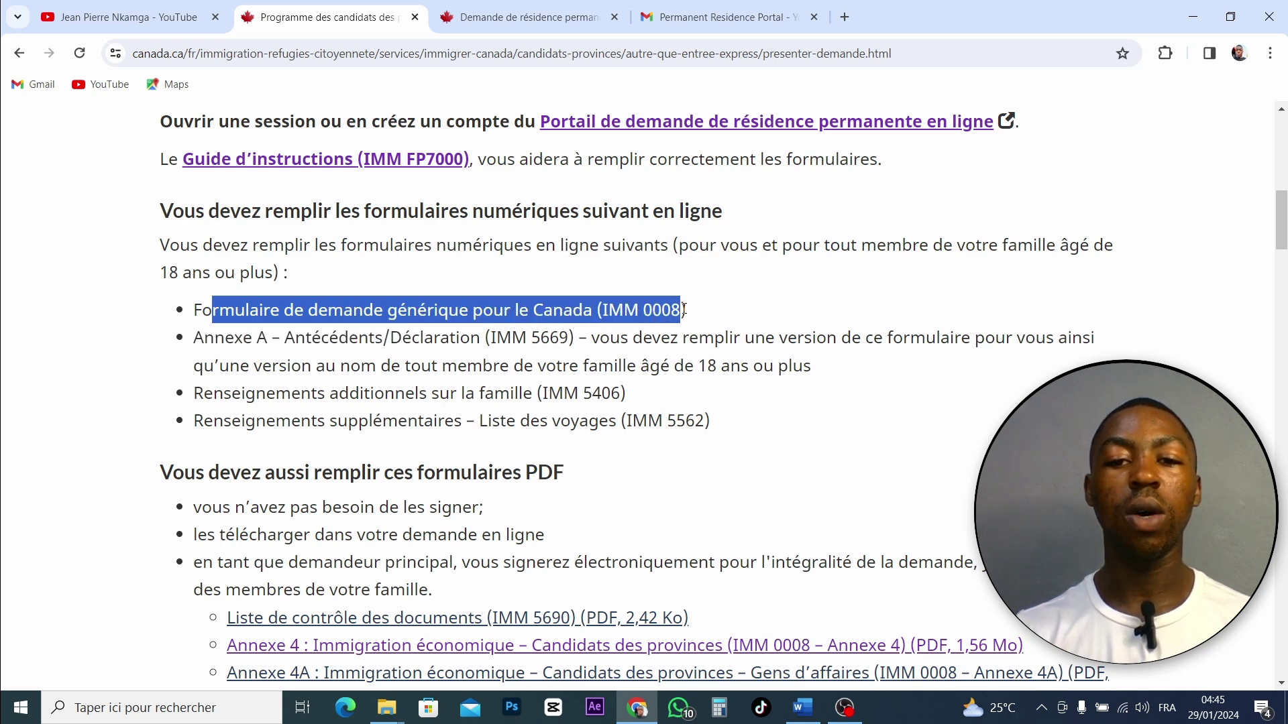
pyautogui.click(541, 18)
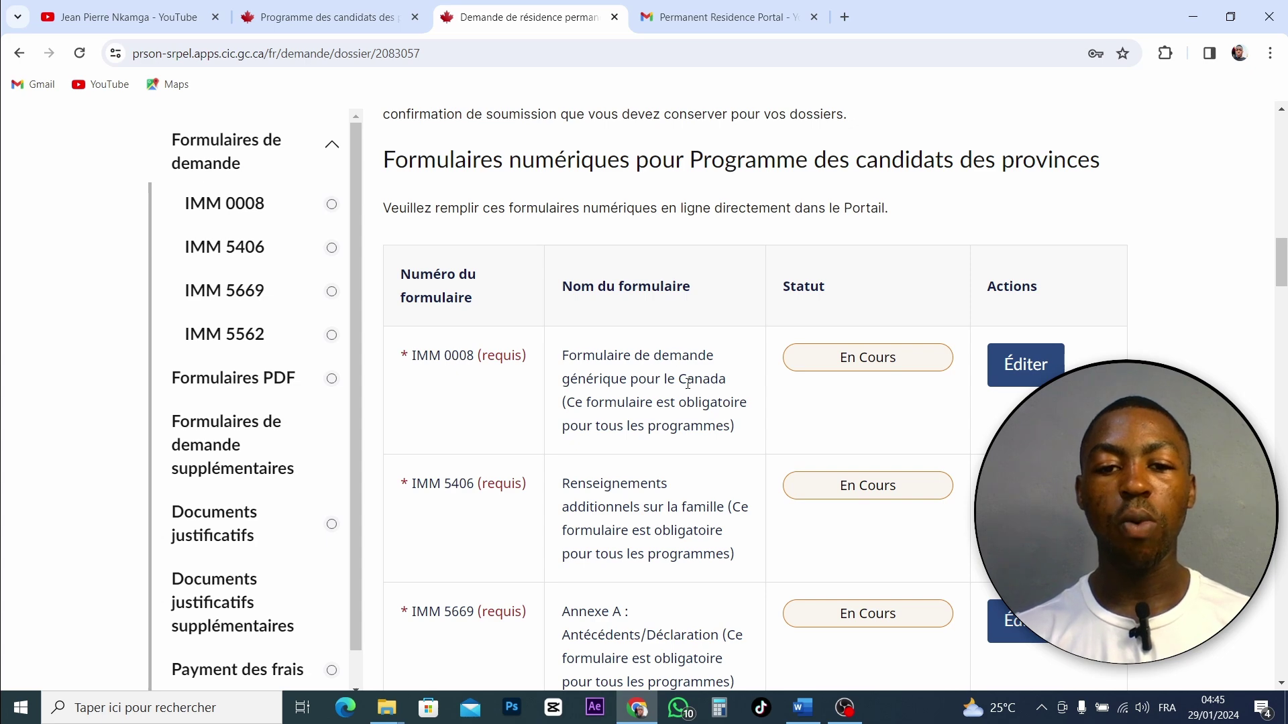
pyautogui.click(312, 20)
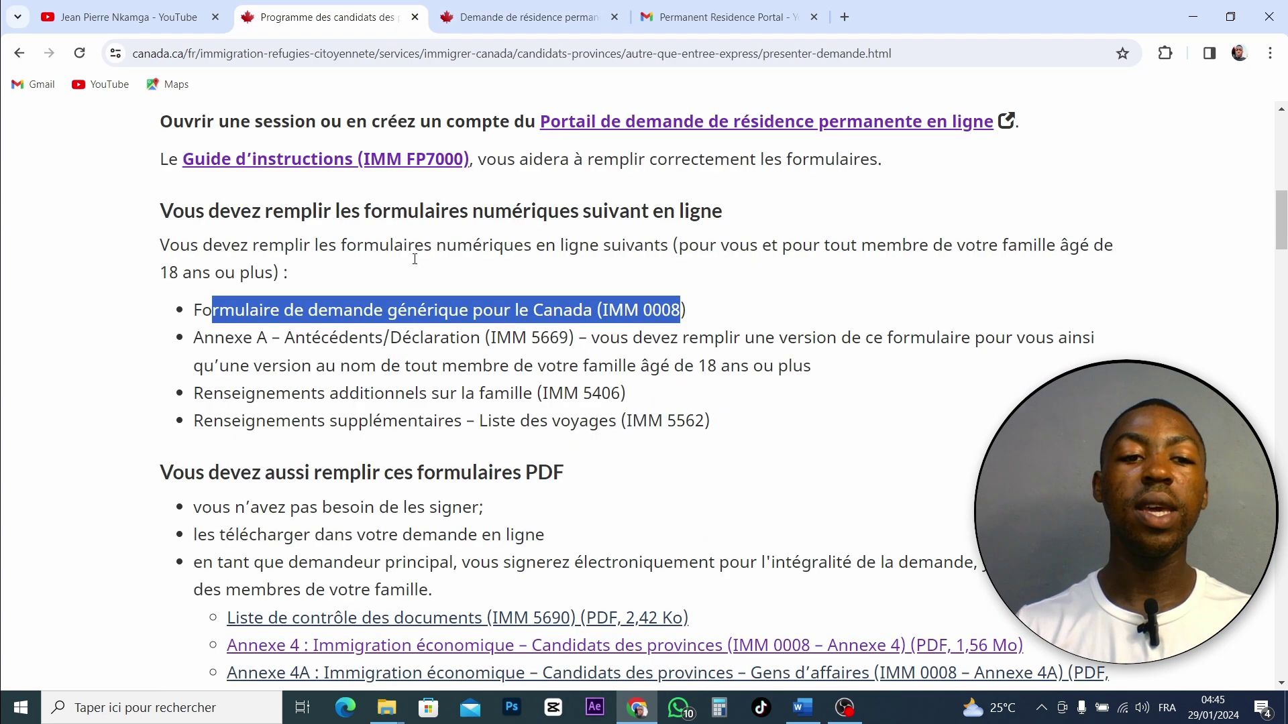
pyautogui.click(514, 18)
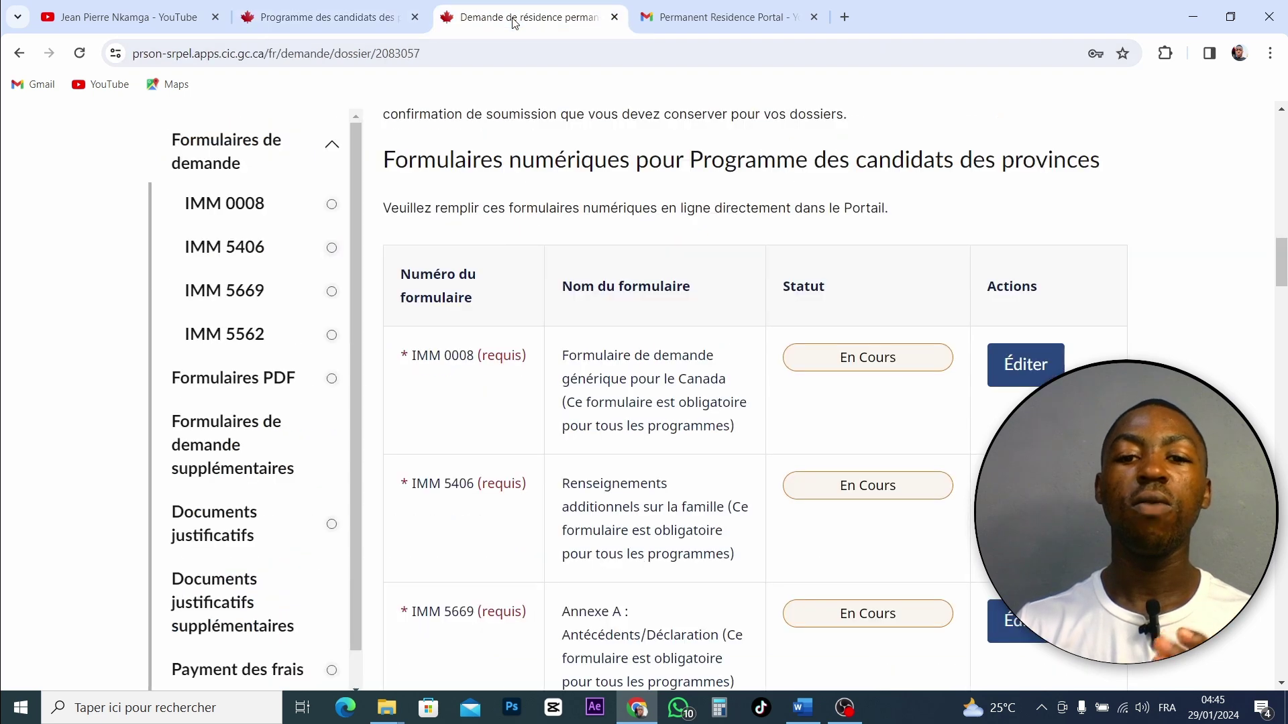
# Edit form IMM 0008 and continue past its introduction to 'Détails de la demande'.
pyautogui.click(1003, 376)
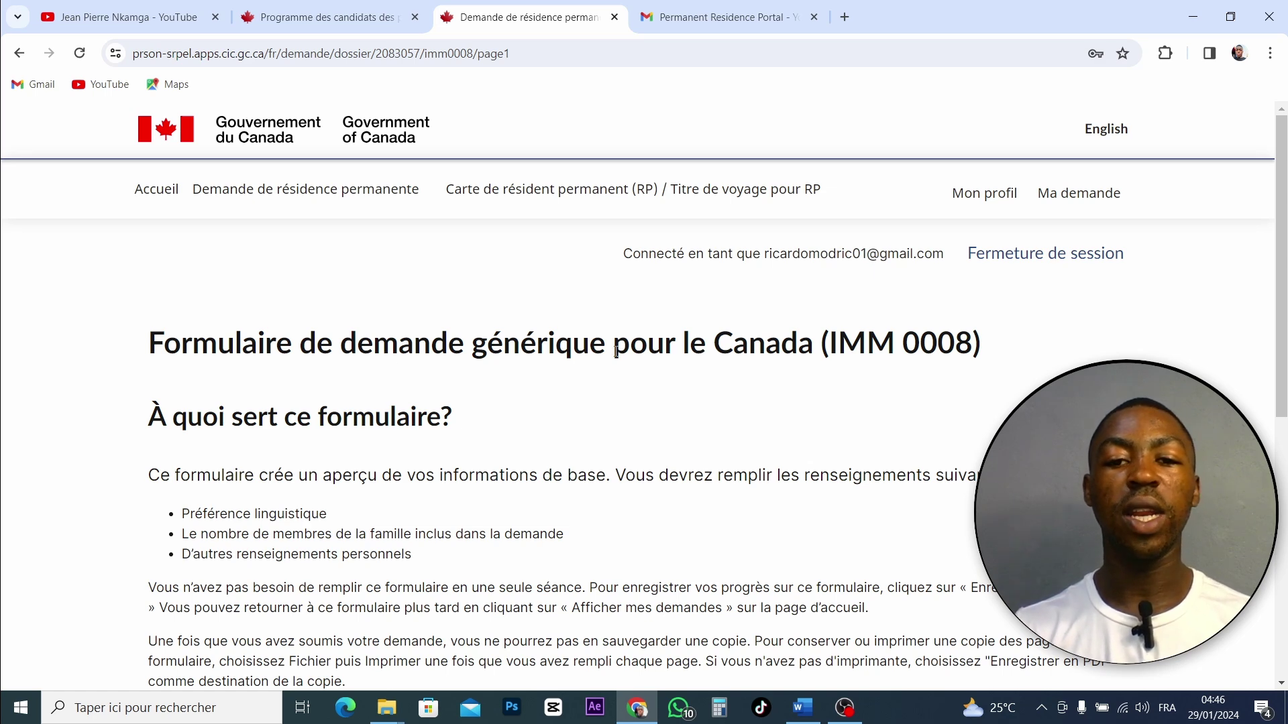
pyautogui.scroll(-2, 821, 354)
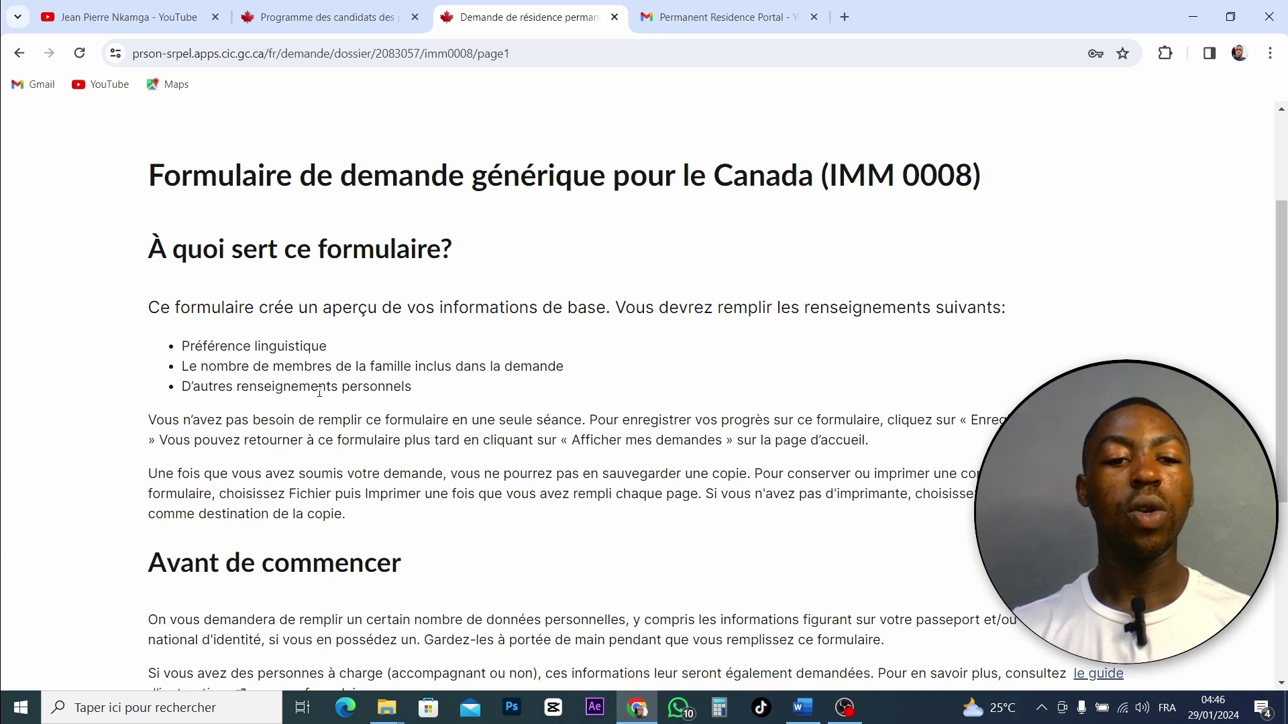
pyautogui.scroll(-4, 409, 380)
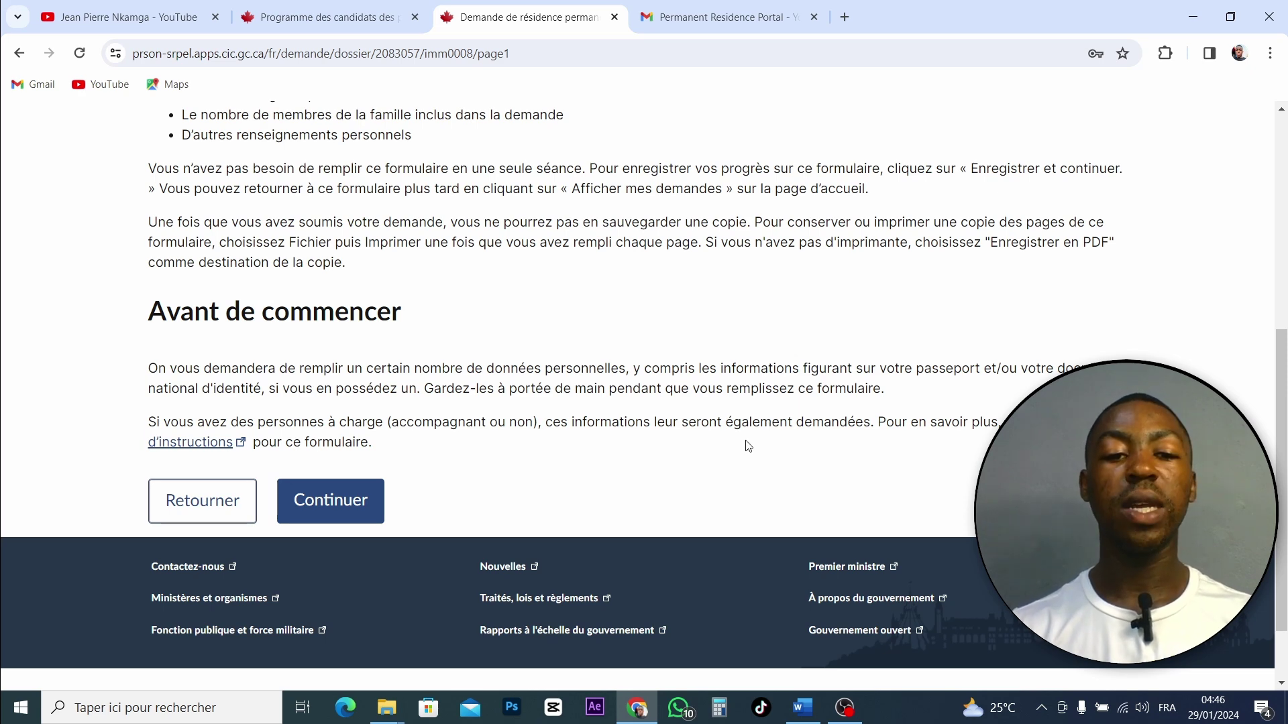
pyautogui.click(308, 515)
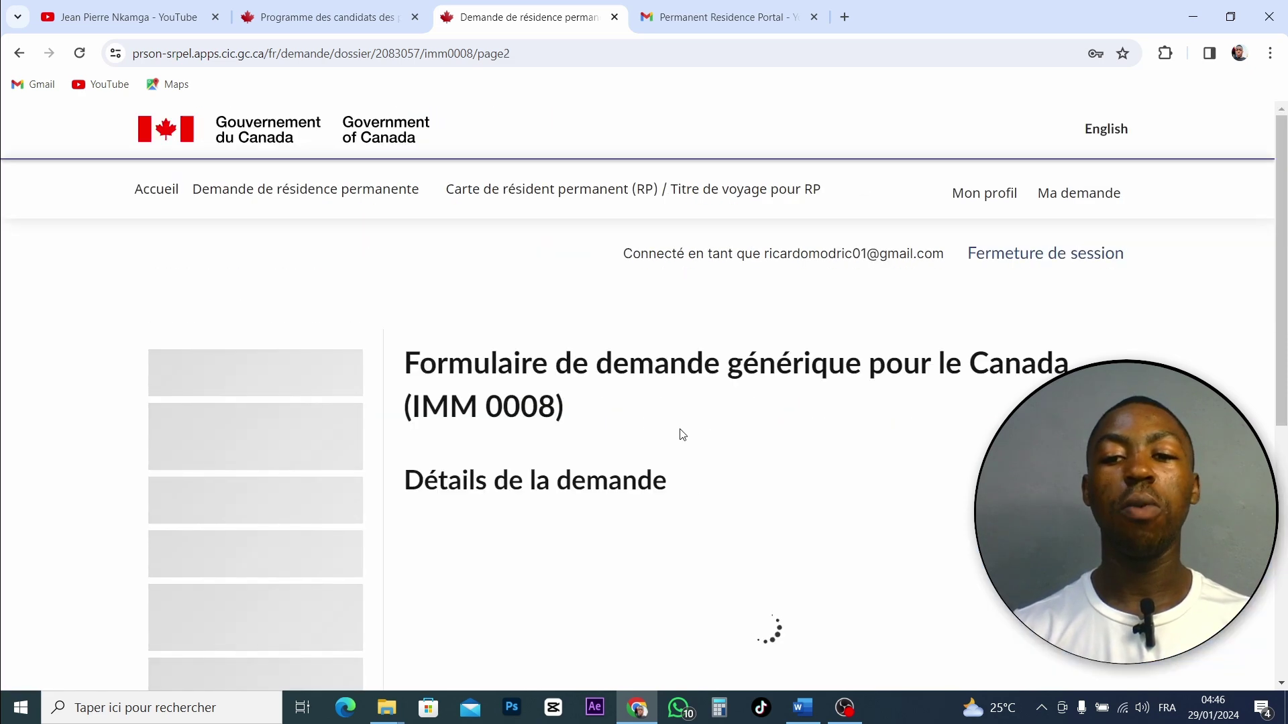
# Choose Français as the interview language.
pyautogui.scroll(-1, 488, 440)
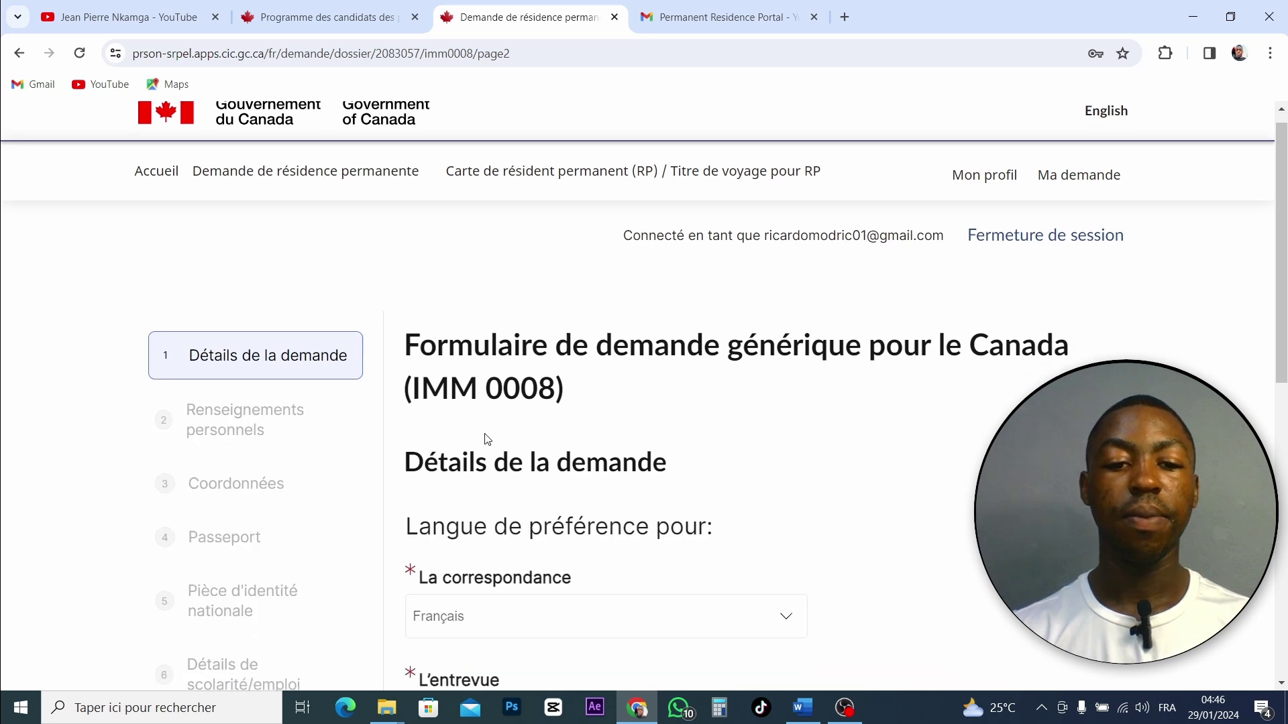
pyautogui.scroll(-3, 487, 440)
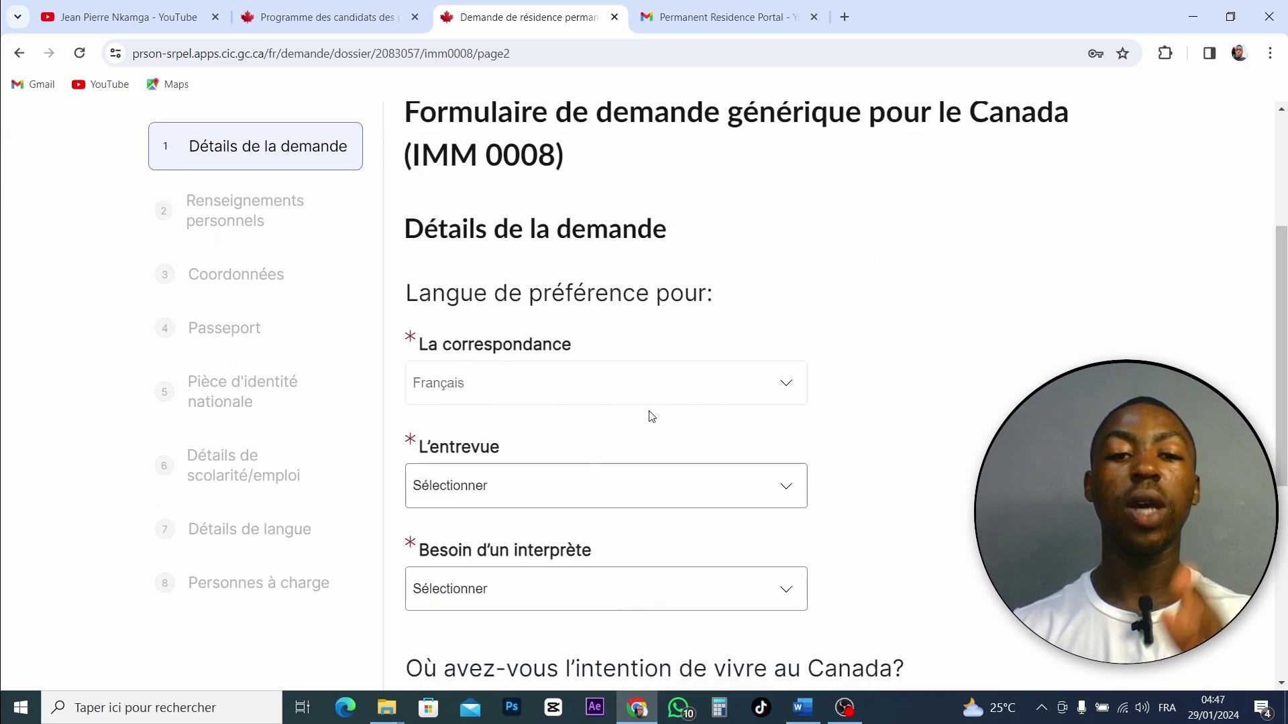
pyautogui.scroll(-1, 470, 490)
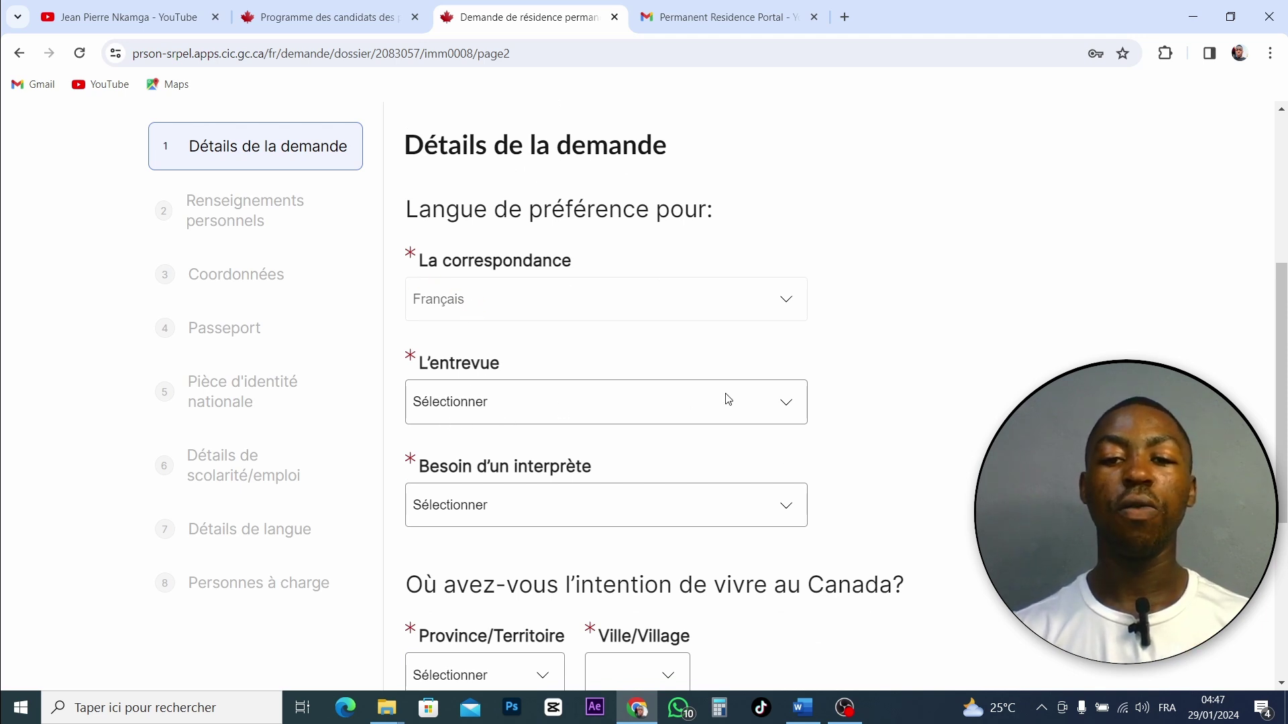
pyautogui.click(446, 402)
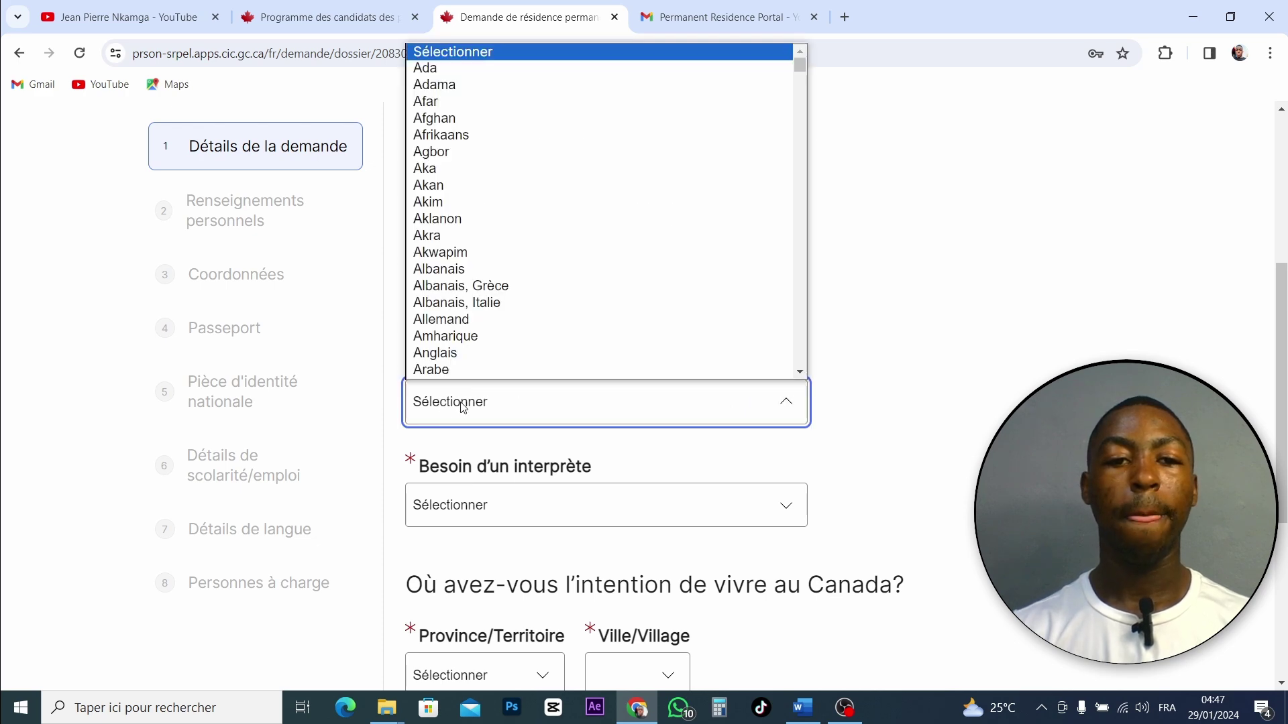
pyautogui.scroll(-10, 475, 216)
pyautogui.scroll(5, 475, 218)
pyautogui.scroll(10, 475, 219)
pyautogui.scroll(-10, 475, 221)
pyautogui.scroll(-5, 477, 236)
pyautogui.scroll(-20, 523, 268)
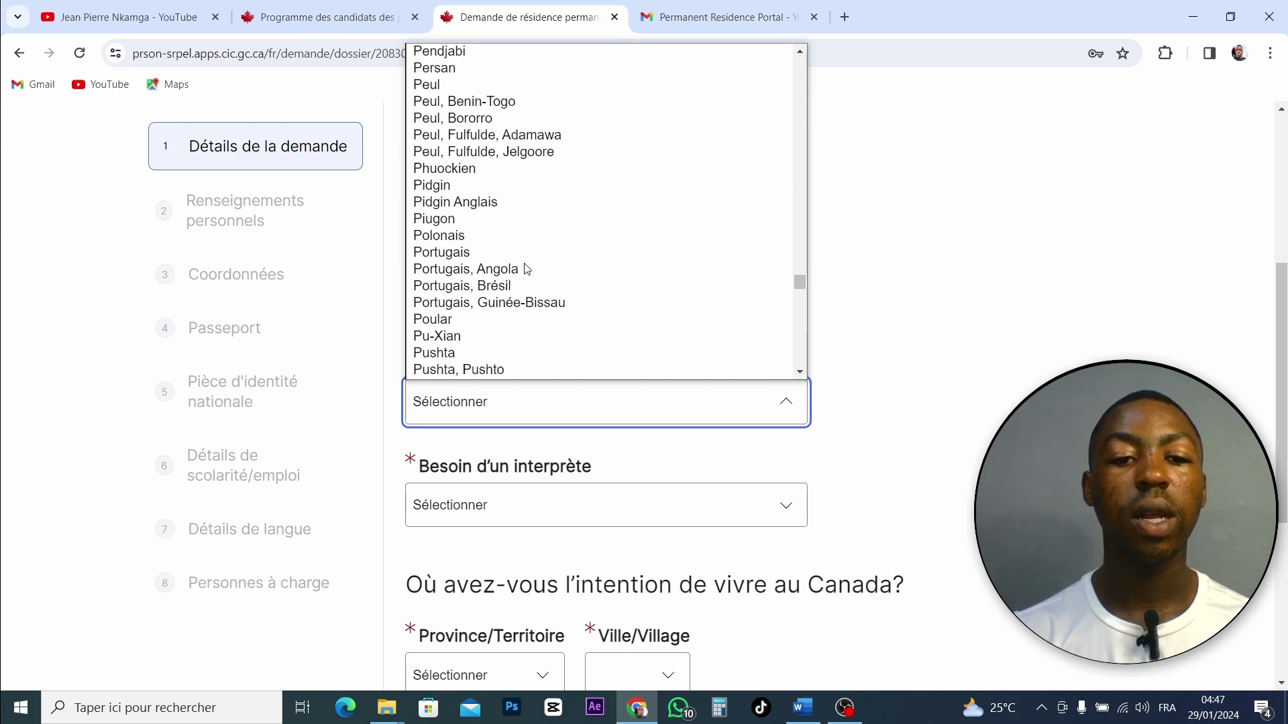
pyautogui.scroll(-15, 523, 275)
pyautogui.scroll(20, 526, 274)
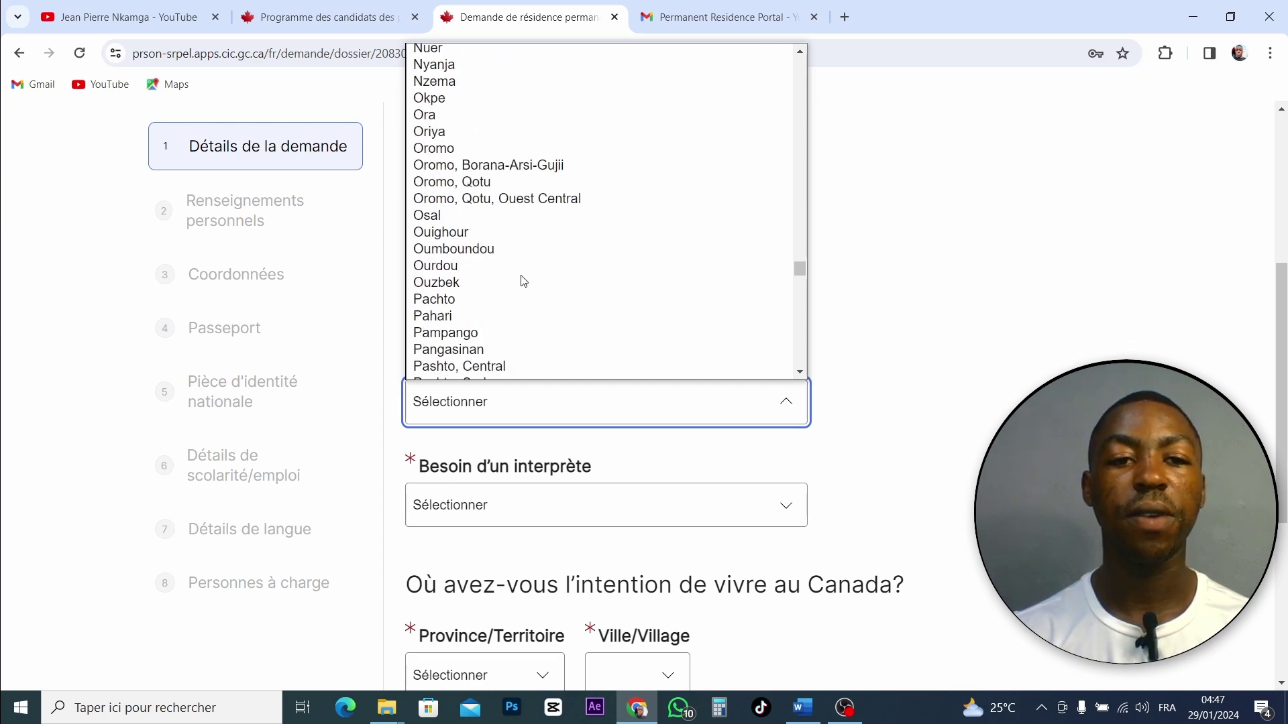
pyautogui.scroll(20, 524, 273)
pyautogui.scroll(-8, 498, 278)
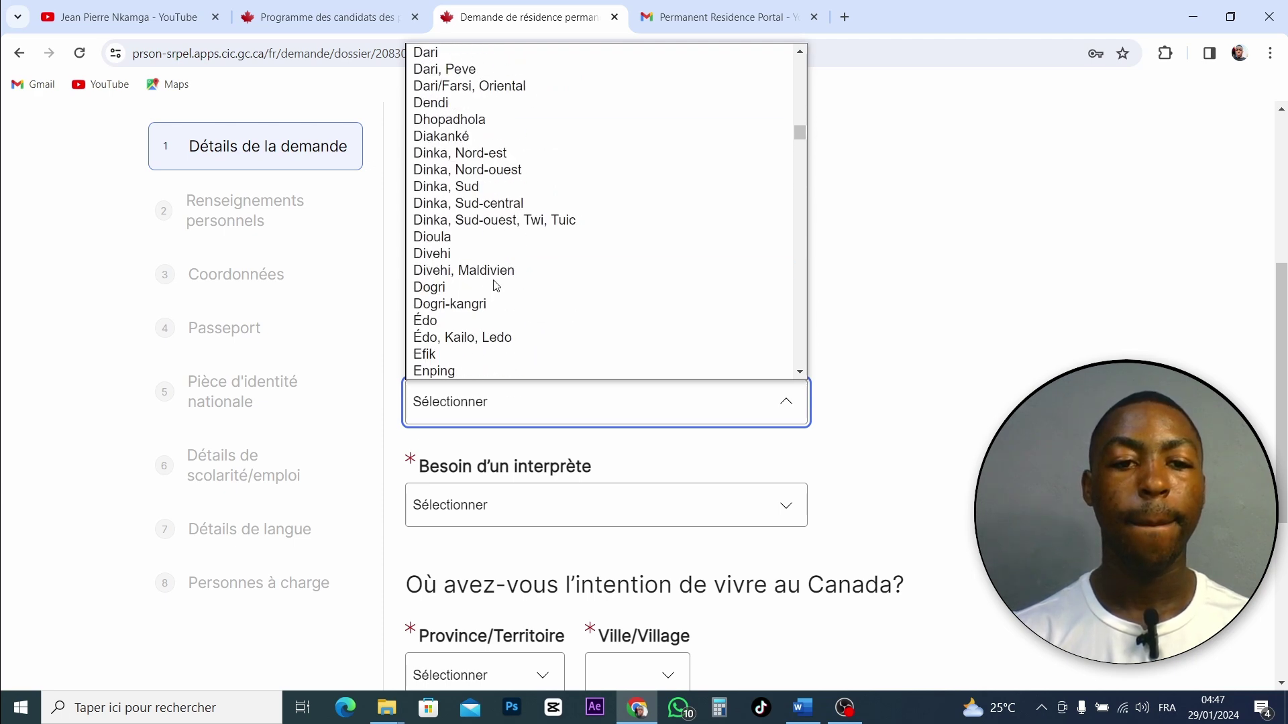
pyautogui.scroll(-15, 453, 278)
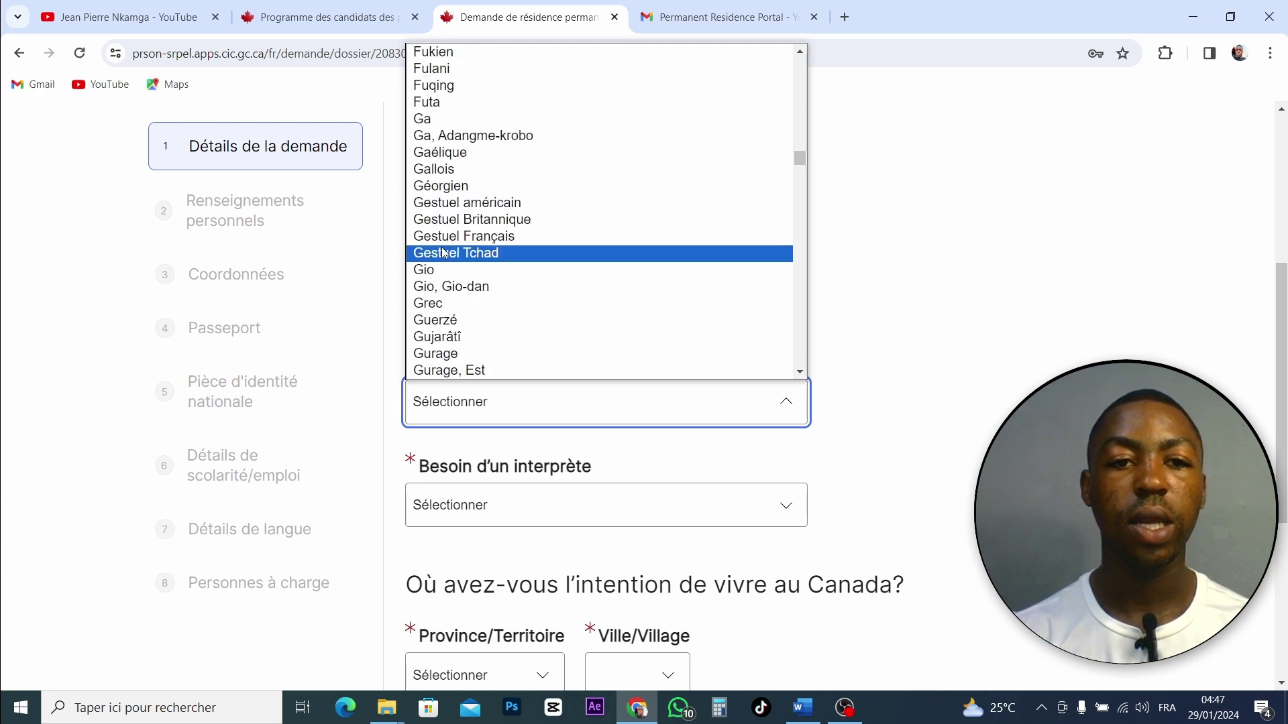
pyautogui.scroll(5, 440, 203)
pyautogui.scroll(-3, 440, 203)
pyautogui.click(462, 186)
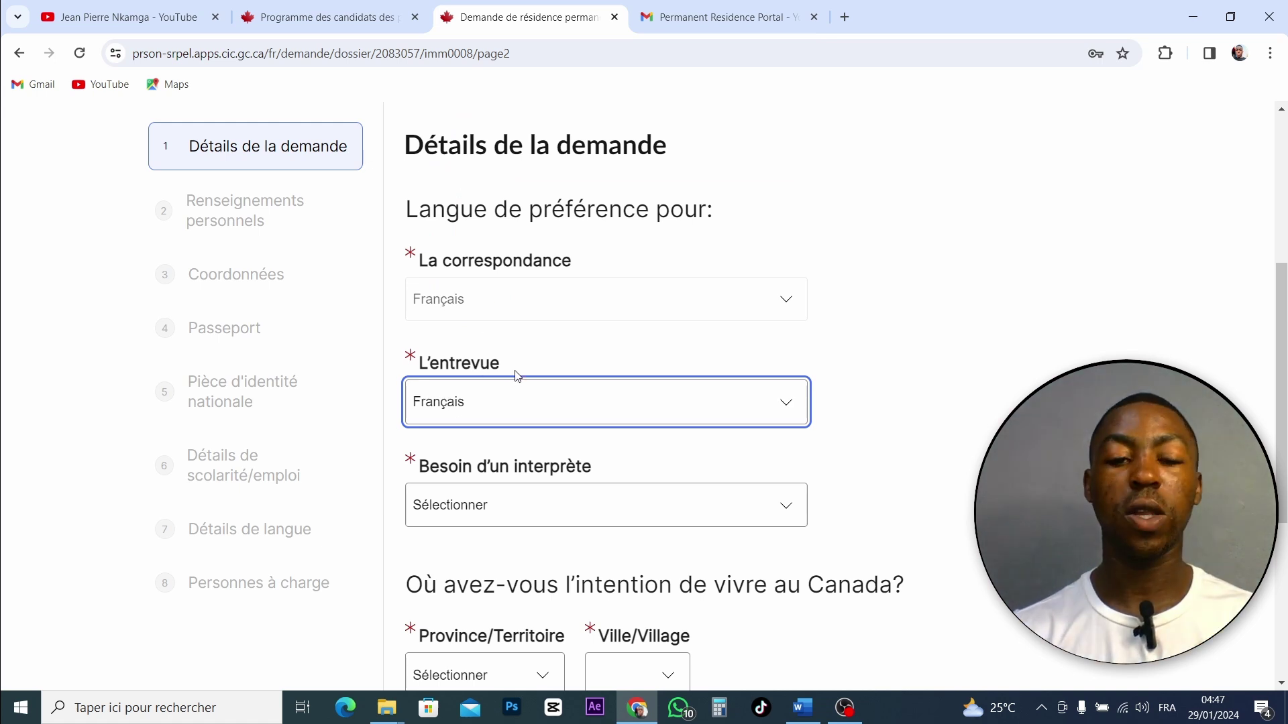
# Answer Non to needing an interpreter.
pyautogui.scroll(-3, 518, 376)
pyautogui.click(469, 346)
pyautogui.click(436, 386)
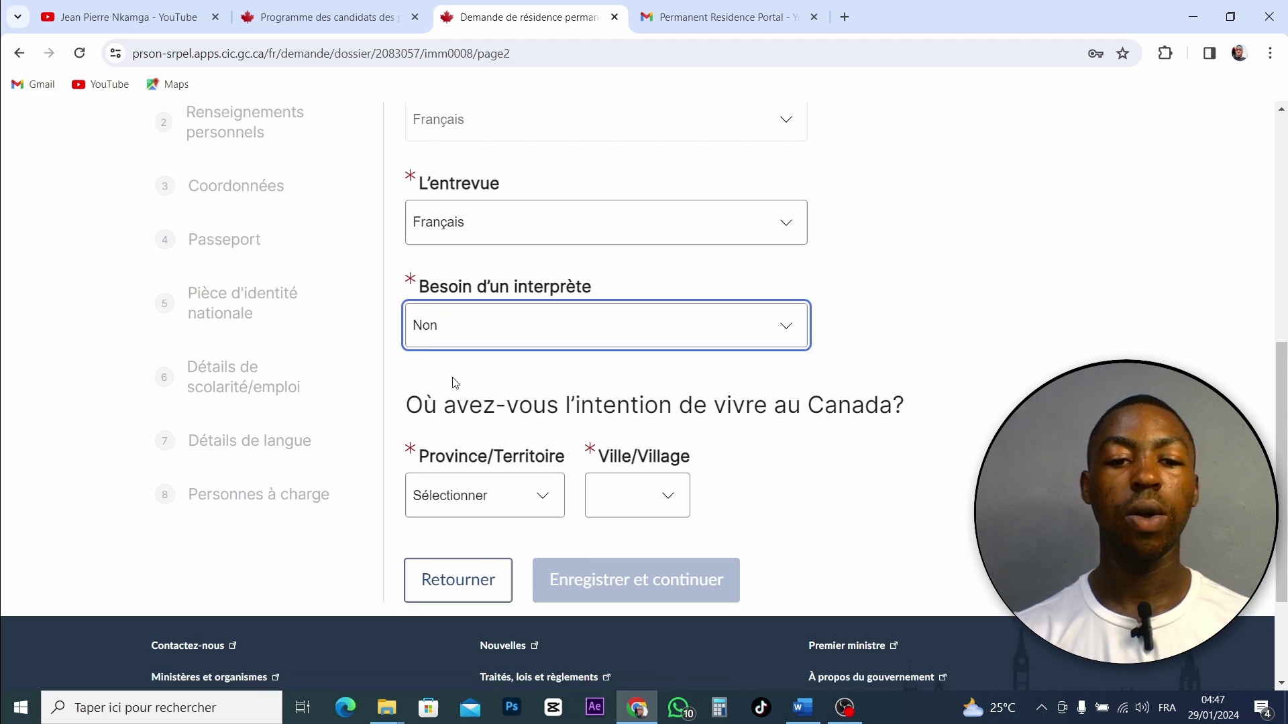
pyautogui.scroll(-3, 457, 382)
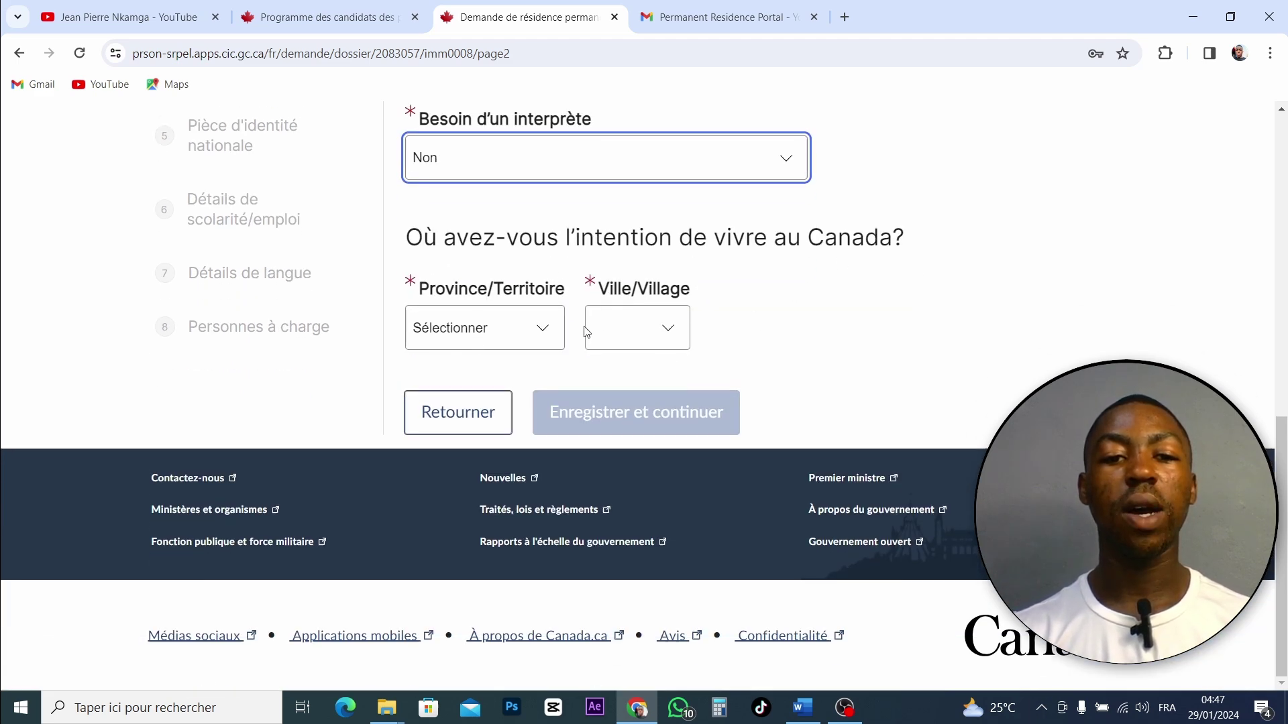
# Set the intended province to QC and the intended town to La Perade.
pyautogui.click(456, 335)
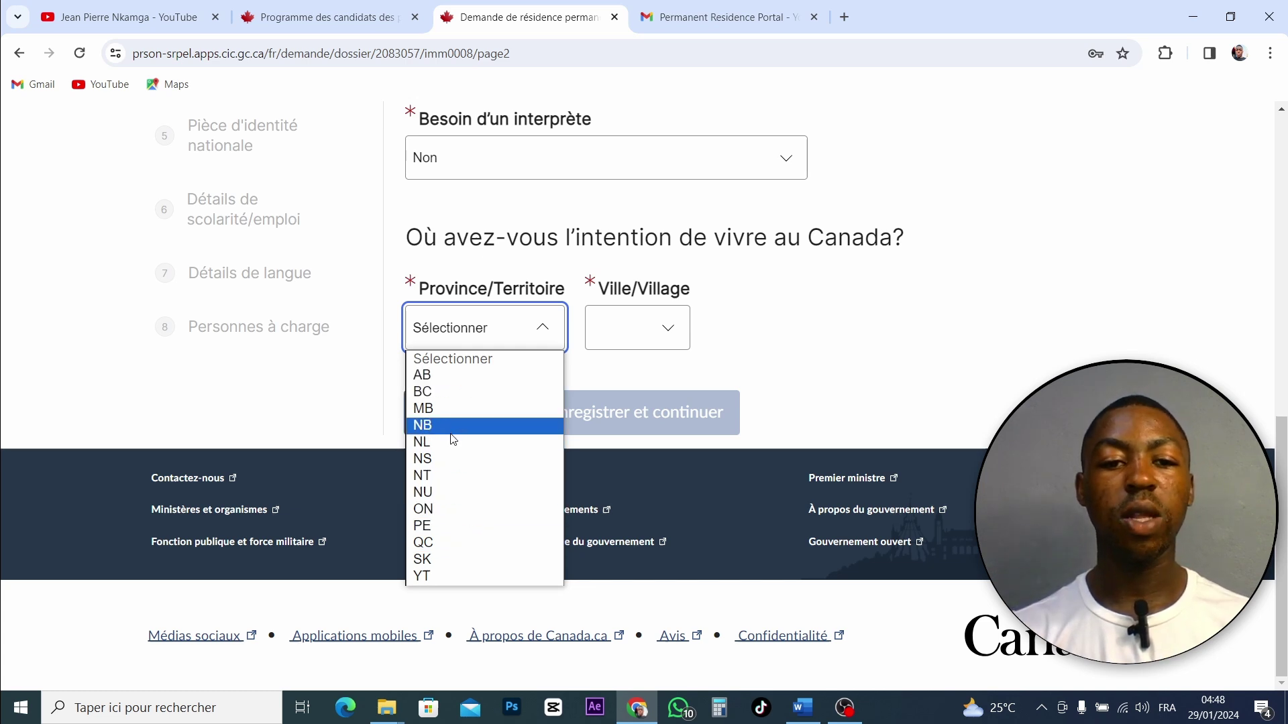
pyautogui.click(423, 544)
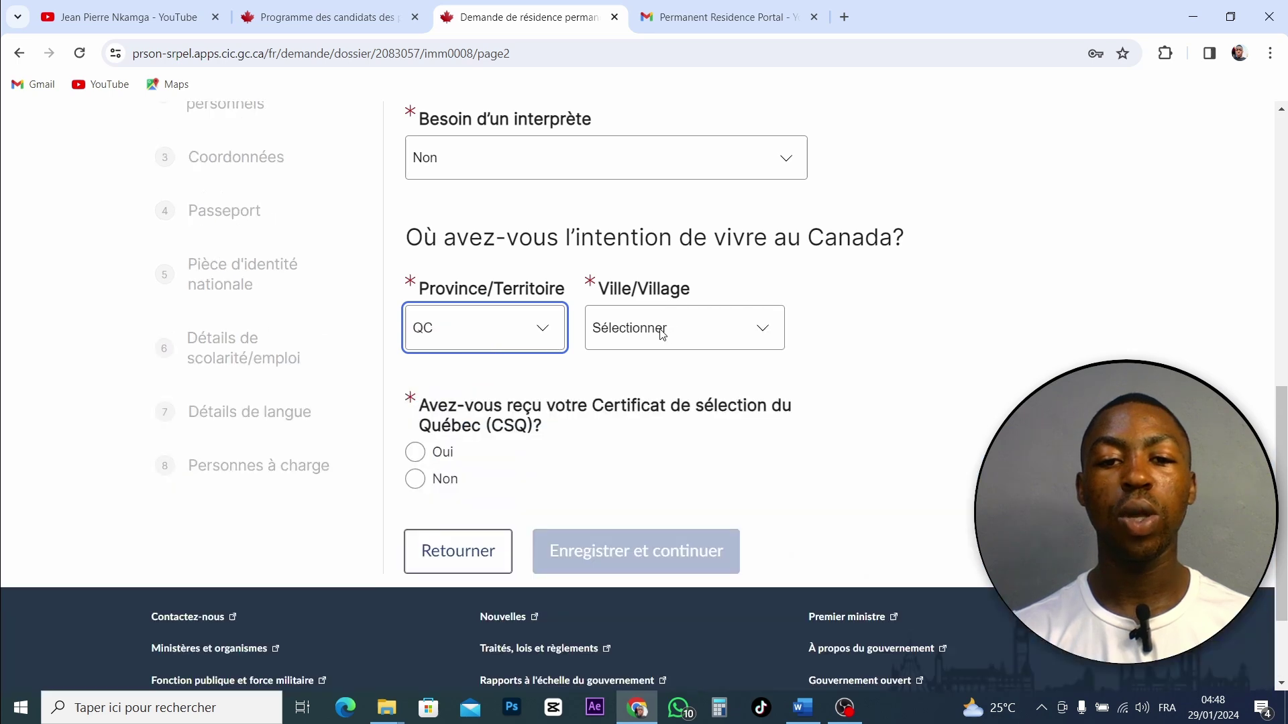
pyautogui.click(773, 334)
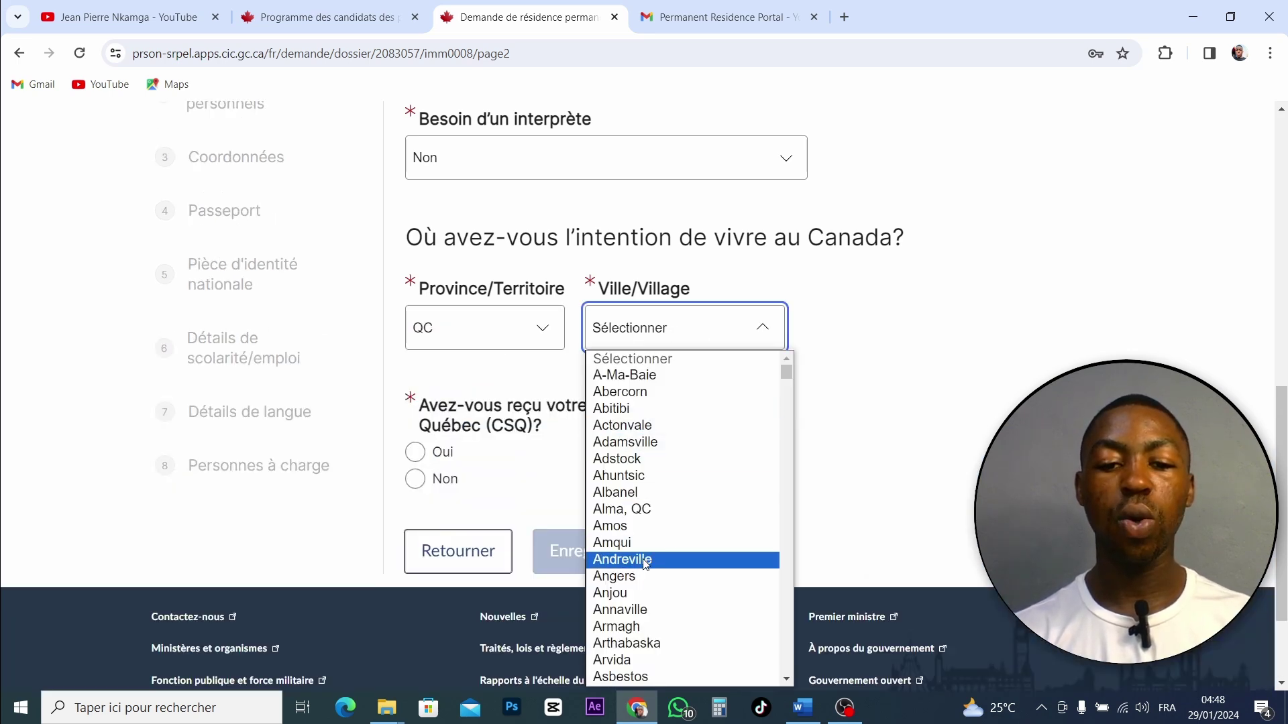
pyautogui.scroll(-10, 648, 564)
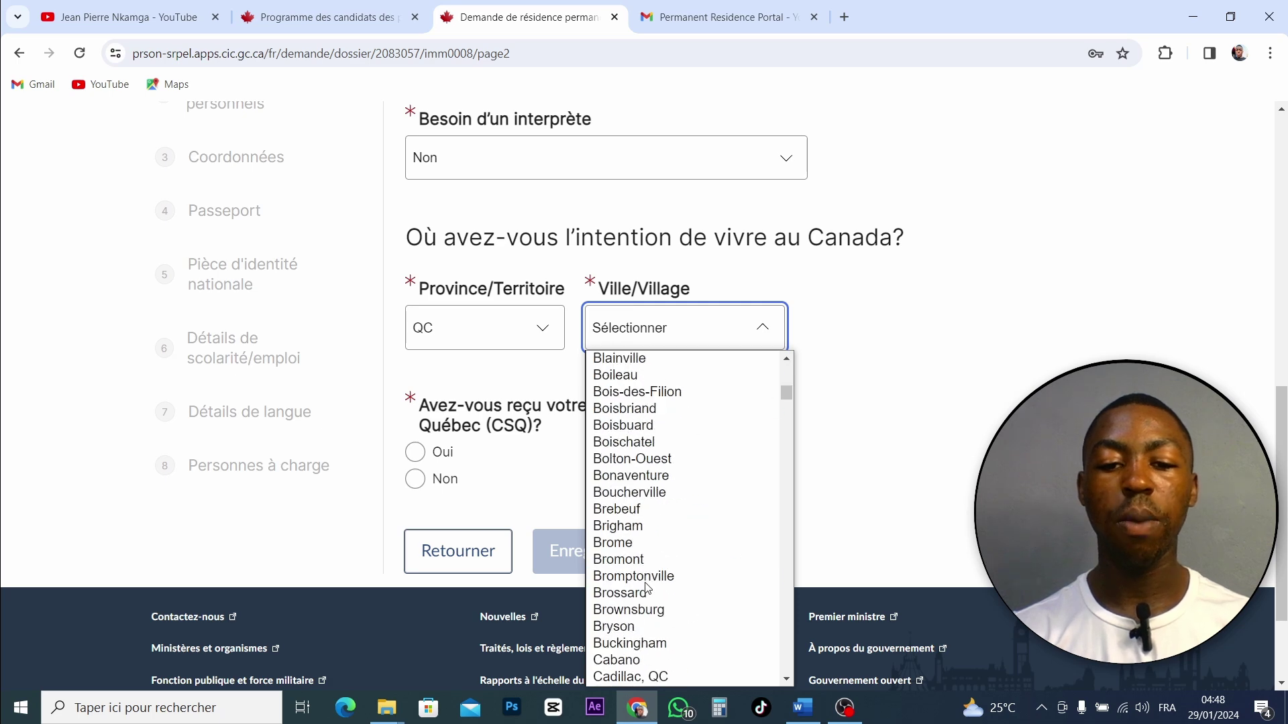
pyautogui.scroll(-15, 656, 495)
pyautogui.scroll(-20, 635, 538)
pyautogui.click(629, 521)
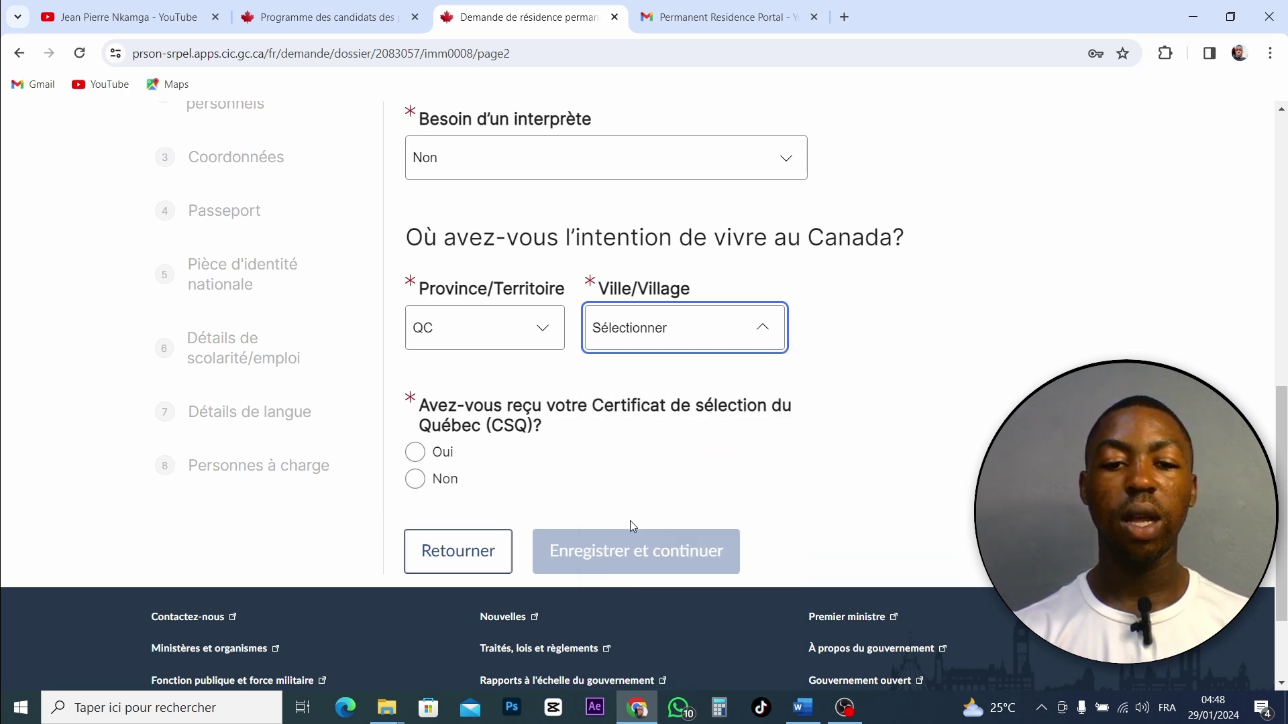
pyautogui.scroll(-2, 494, 454)
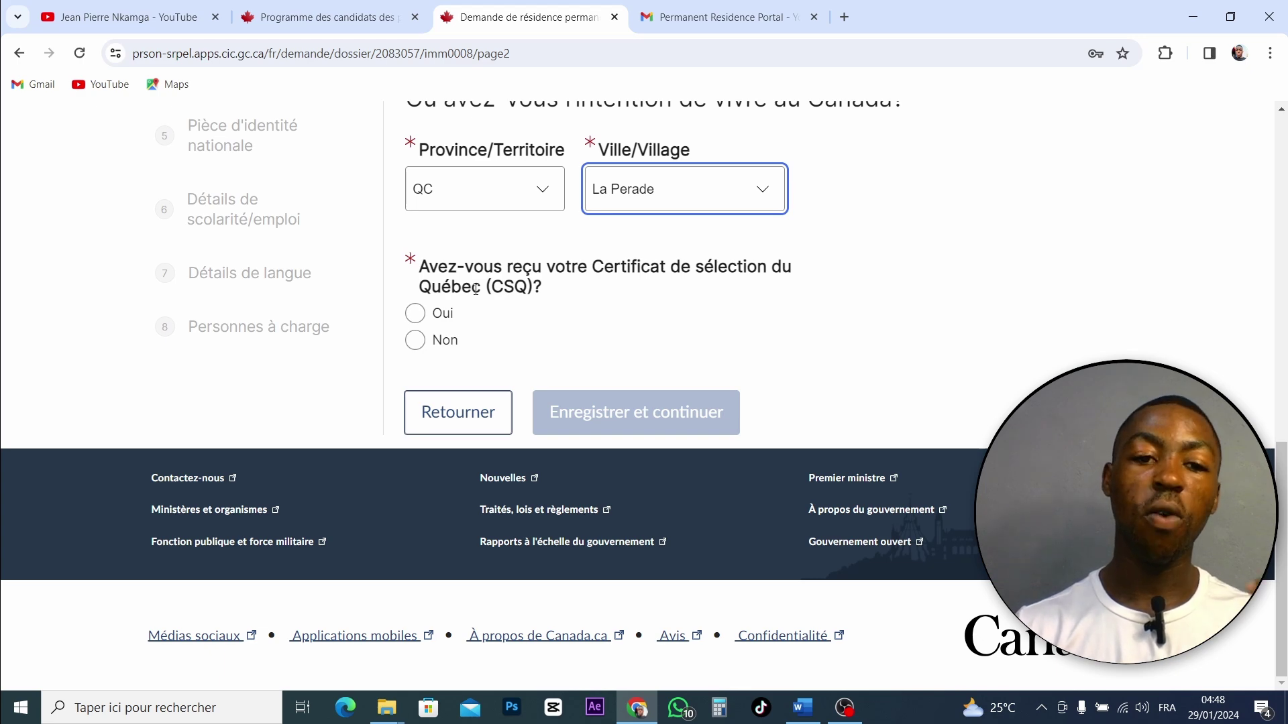
# Answer Non to having received a CSQ and save the application details page.
pyautogui.click(422, 322)
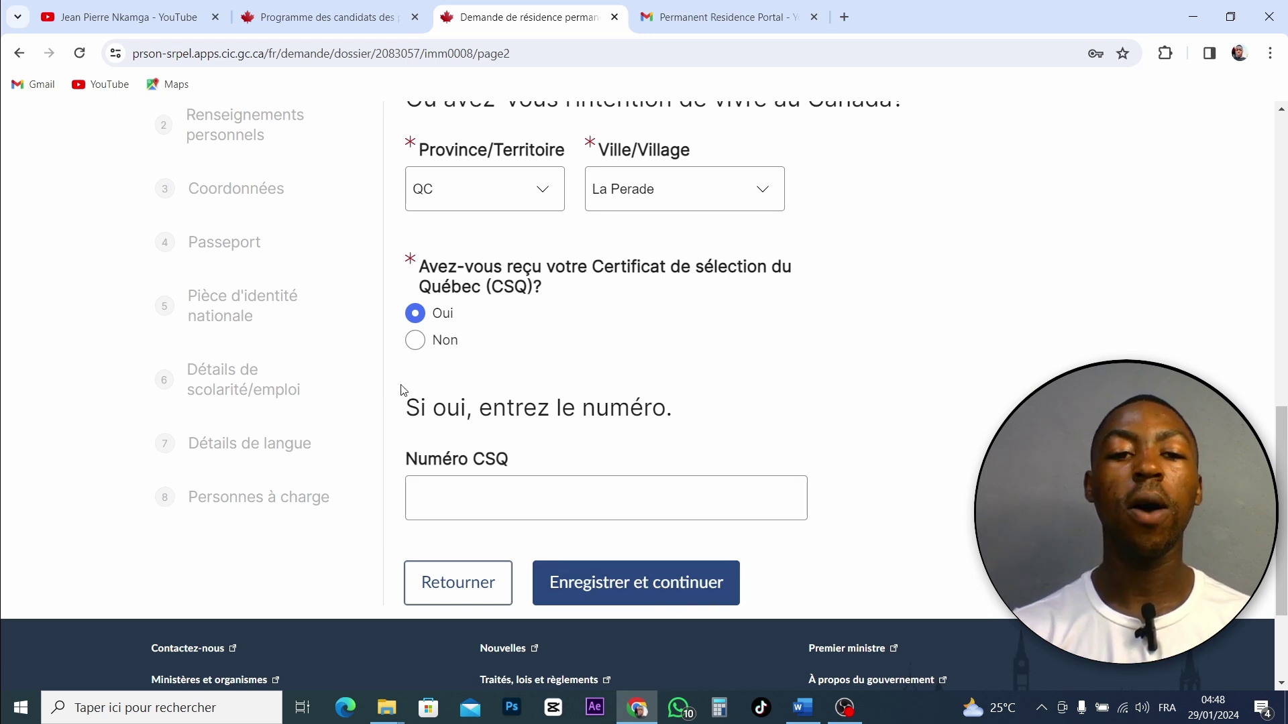
pyautogui.click(417, 342)
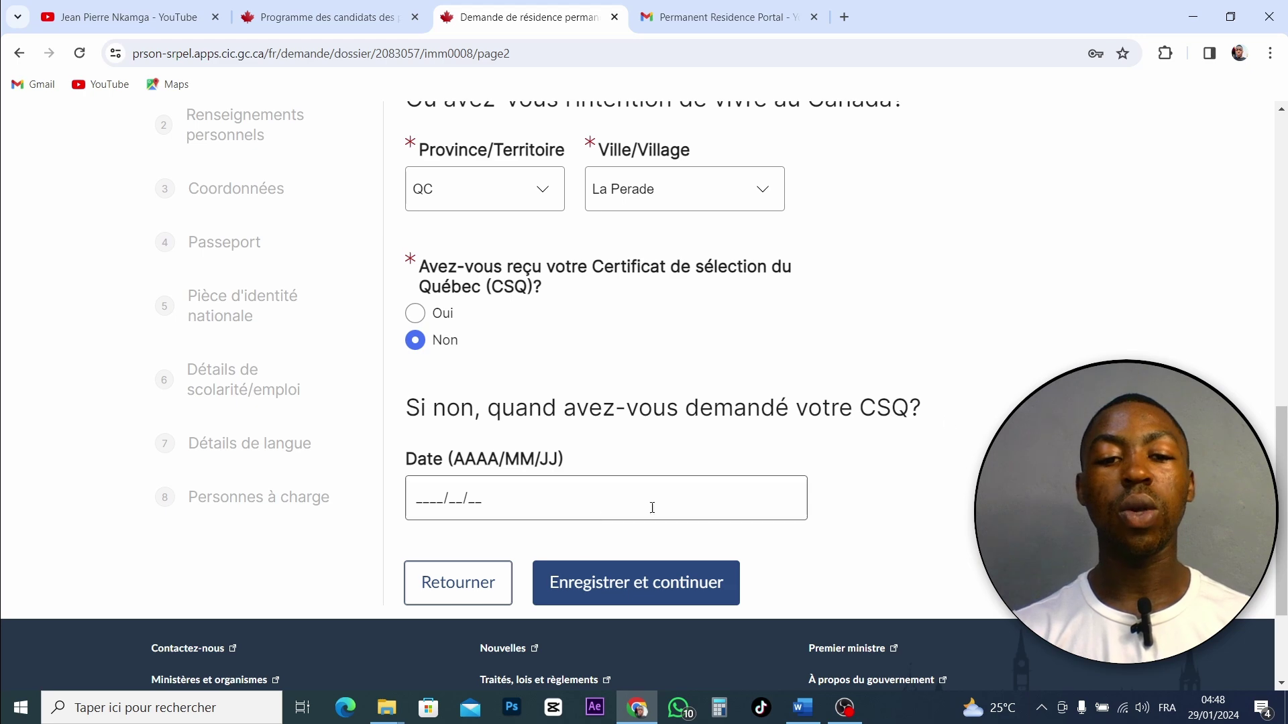
pyautogui.click(440, 498)
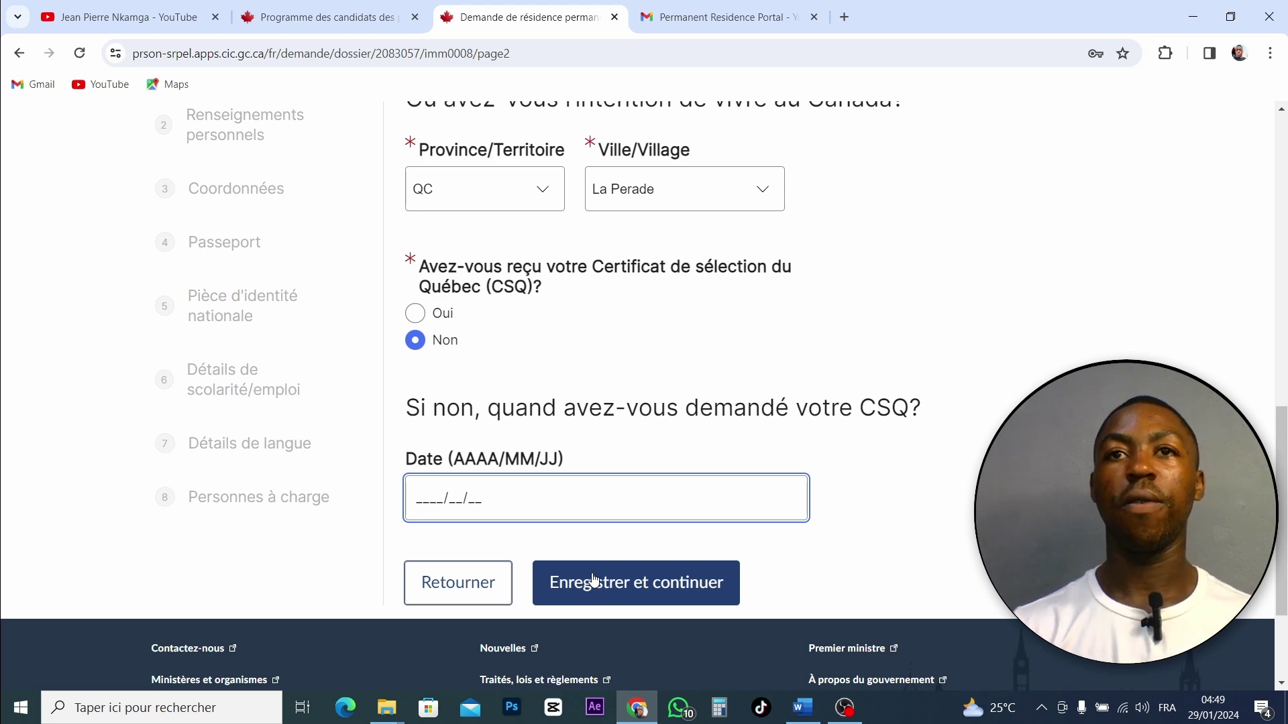
pyautogui.click(593, 579)
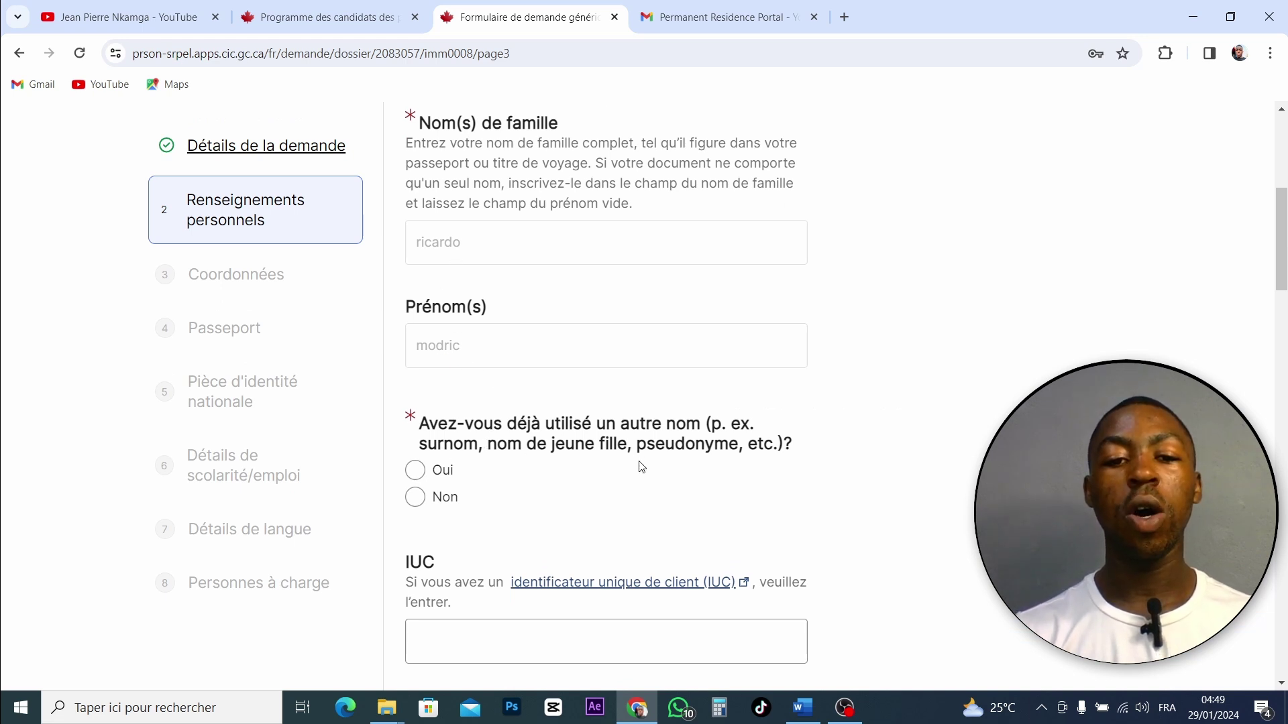
# Answer Non to 'Avez-vous déjà utilisé un autre nom' on Renseignements personnels.
pyautogui.click(415, 496)
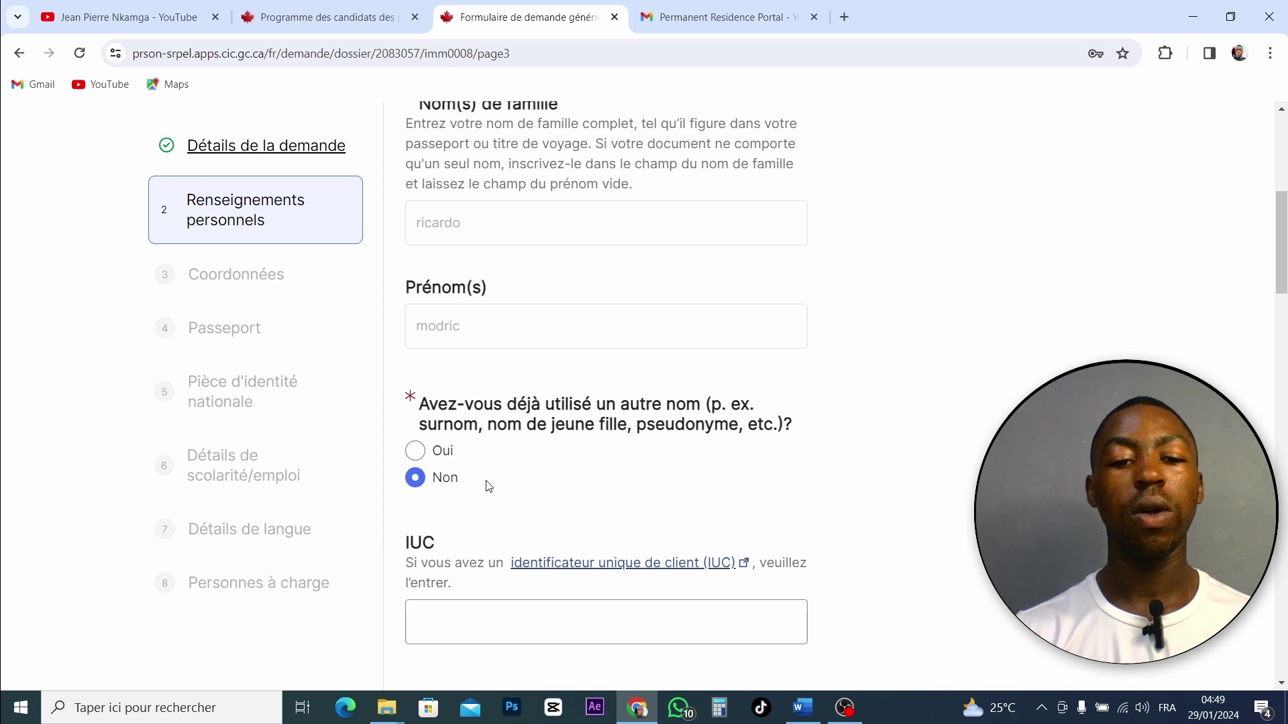
pyautogui.scroll(-3, 478, 486)
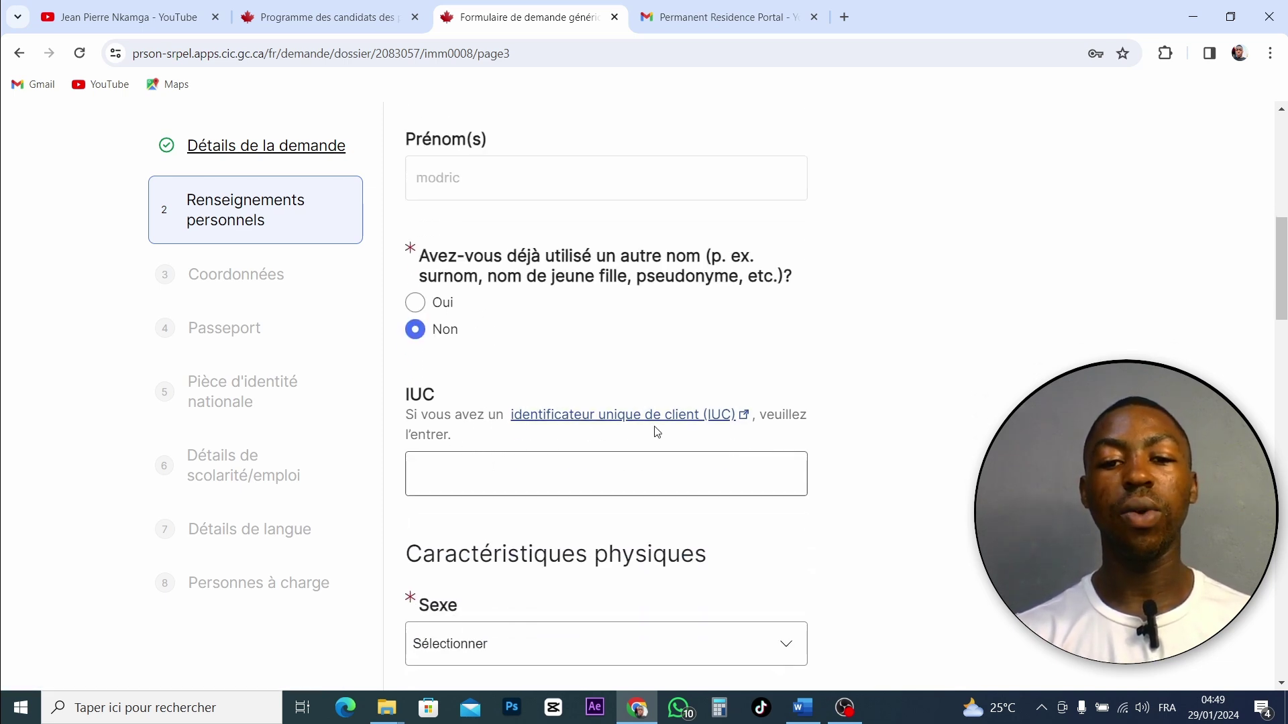
pyautogui.scroll(-1, 660, 435)
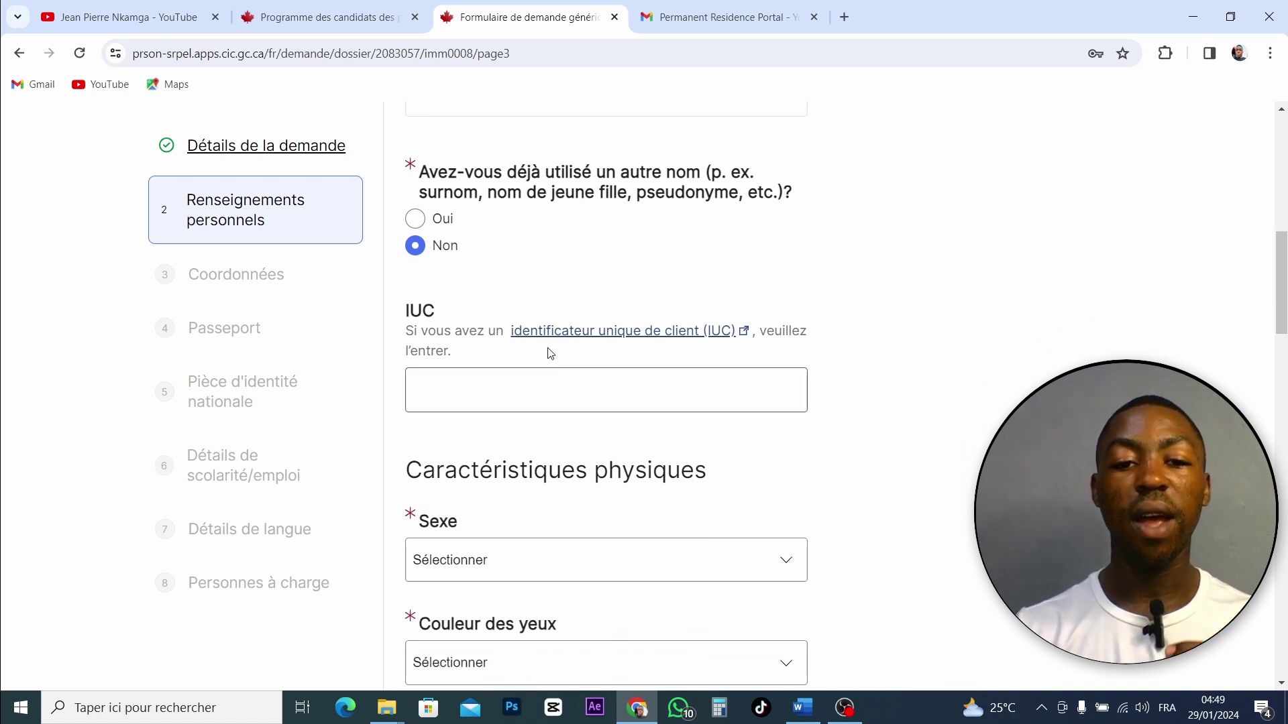
pyautogui.scroll(-3, 582, 361)
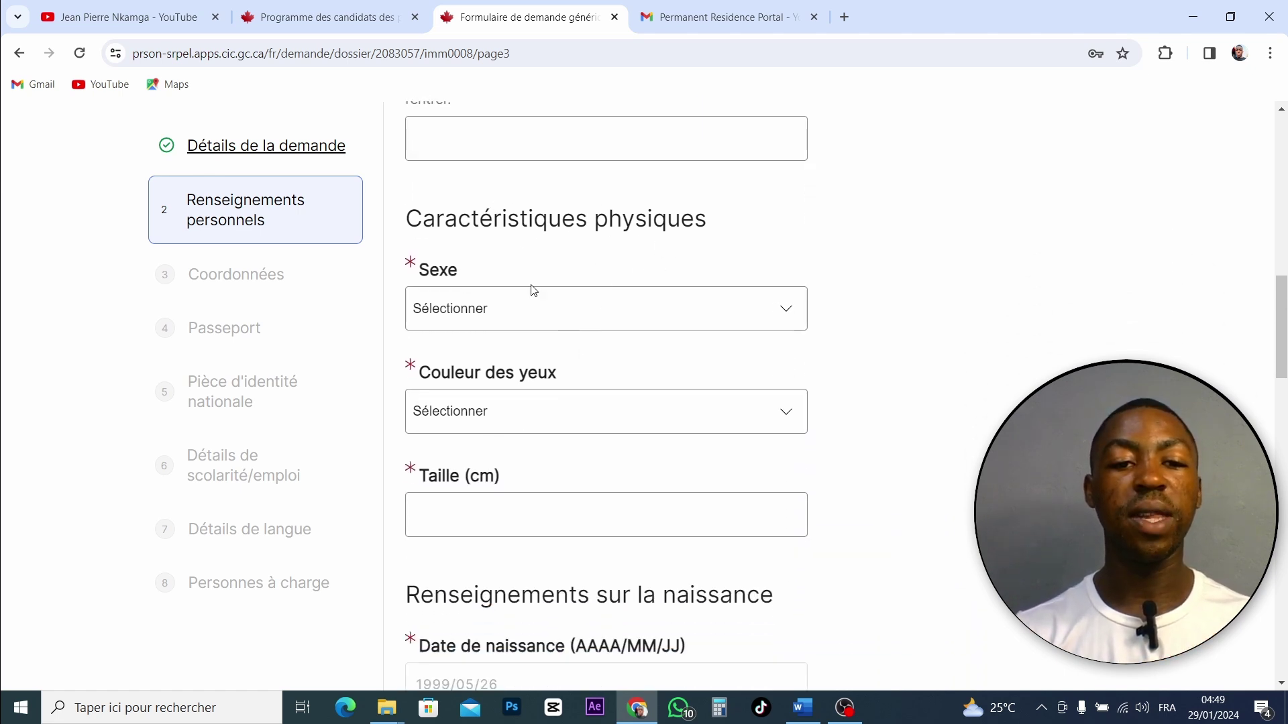
# Set Sexe to M Masculin, eye colour to Noirs and height to 169 cm.
pyautogui.click(449, 315)
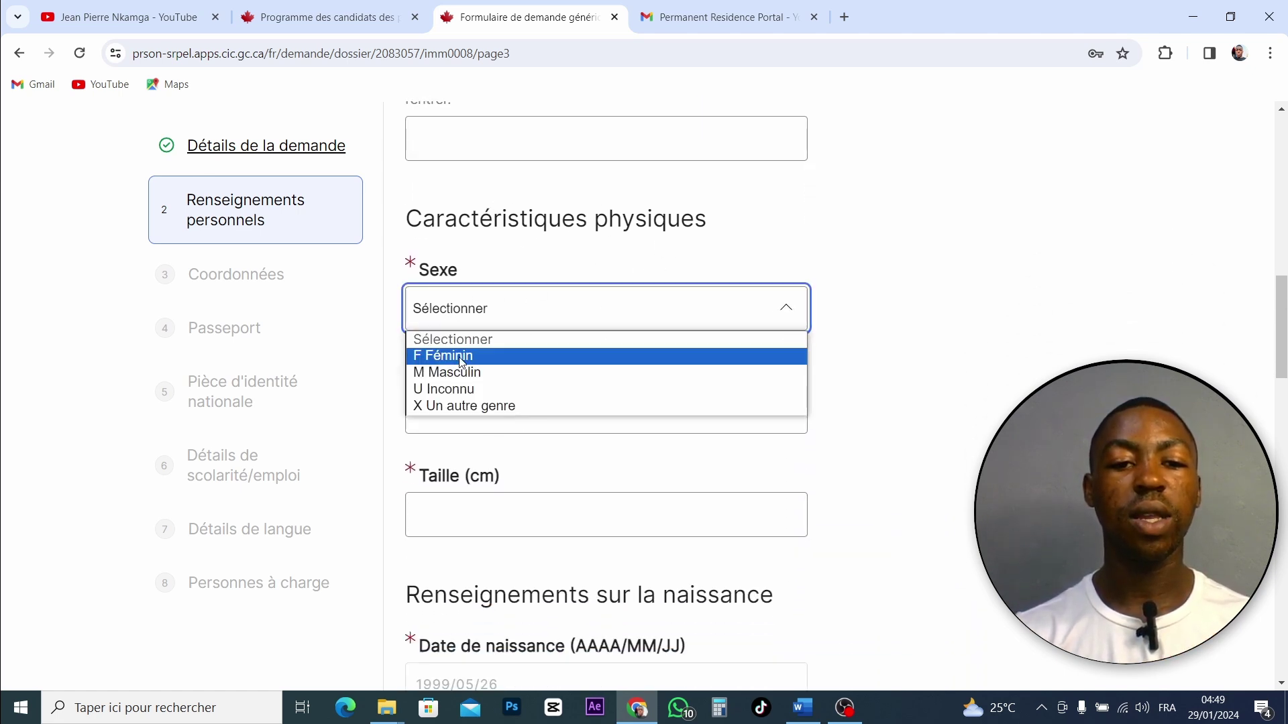
pyautogui.click(457, 373)
pyautogui.scroll(-3, 469, 342)
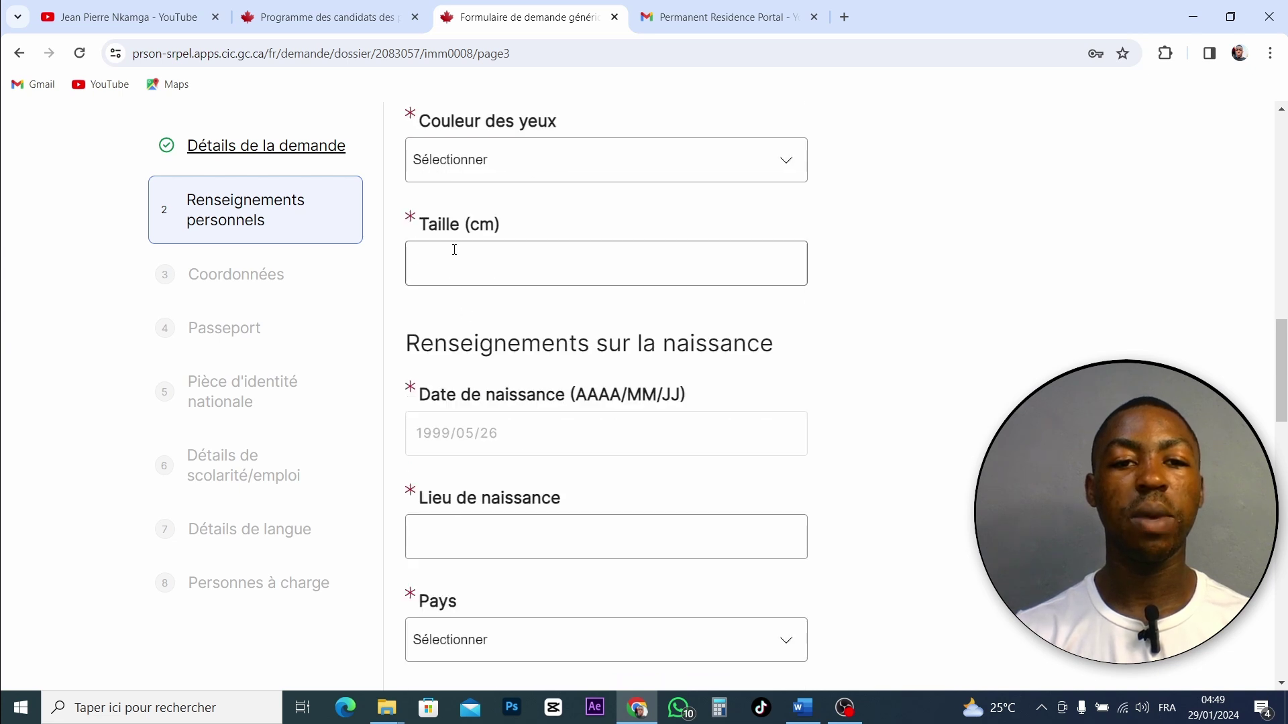
pyautogui.click(477, 164)
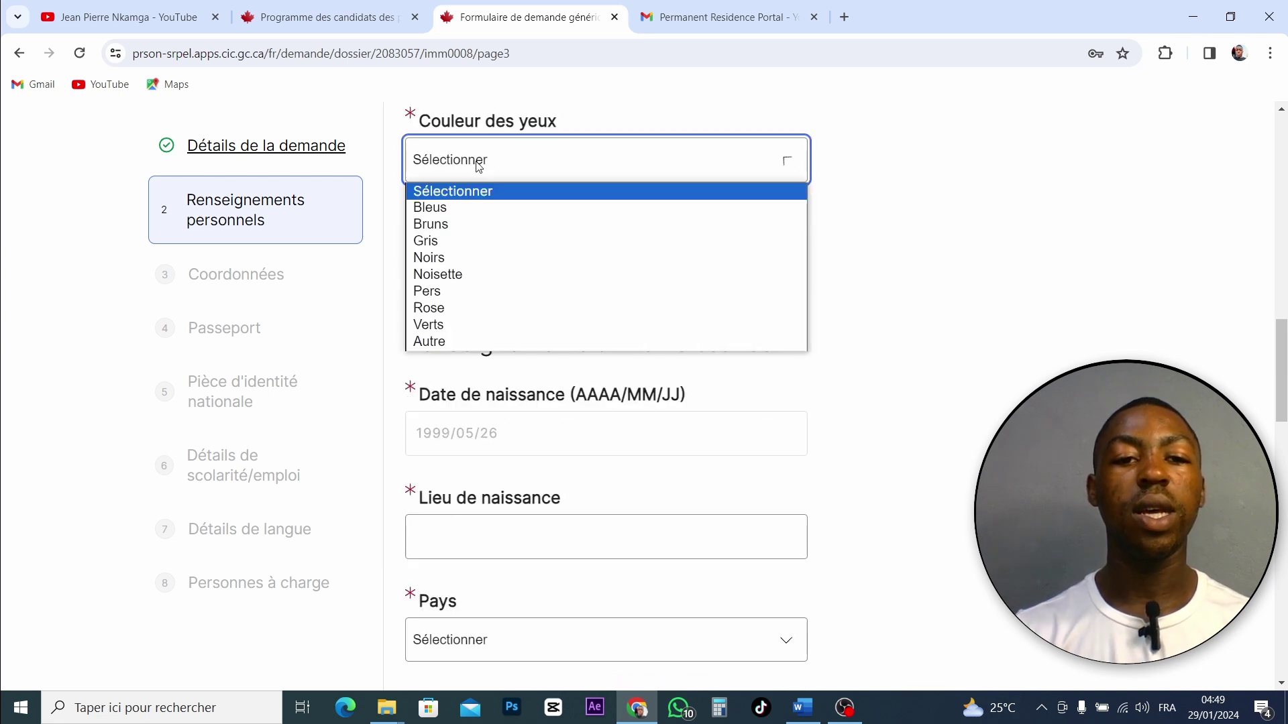
pyautogui.click(440, 258)
pyautogui.scroll(-3, 438, 259)
pyautogui.scroll(3, 438, 259)
pyautogui.click(438, 258)
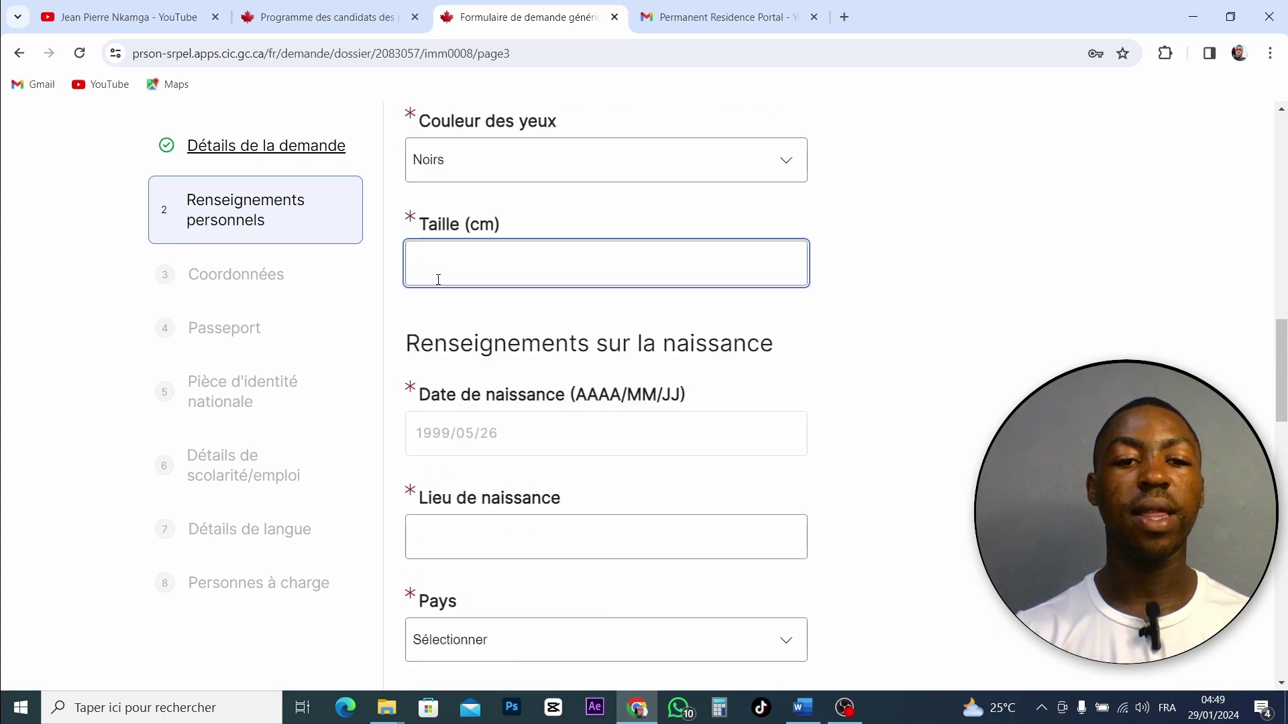
pyautogui.write('169')
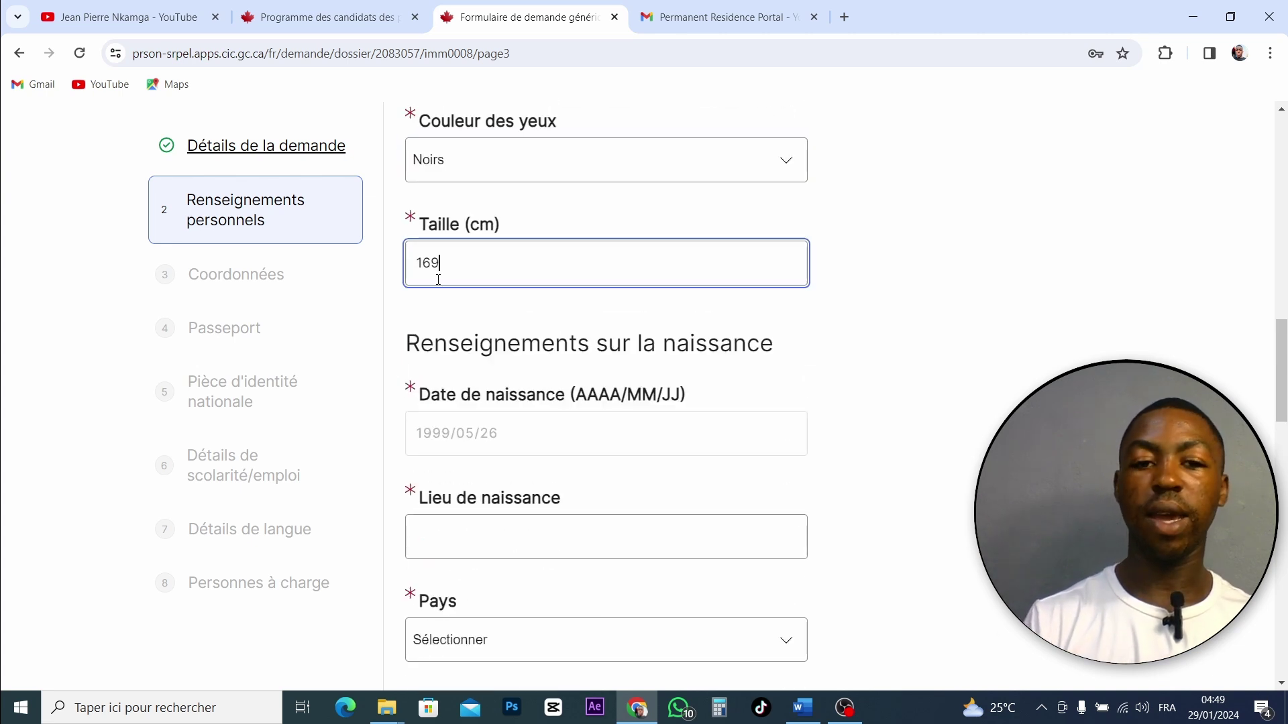
pyautogui.scroll(-1, 439, 275)
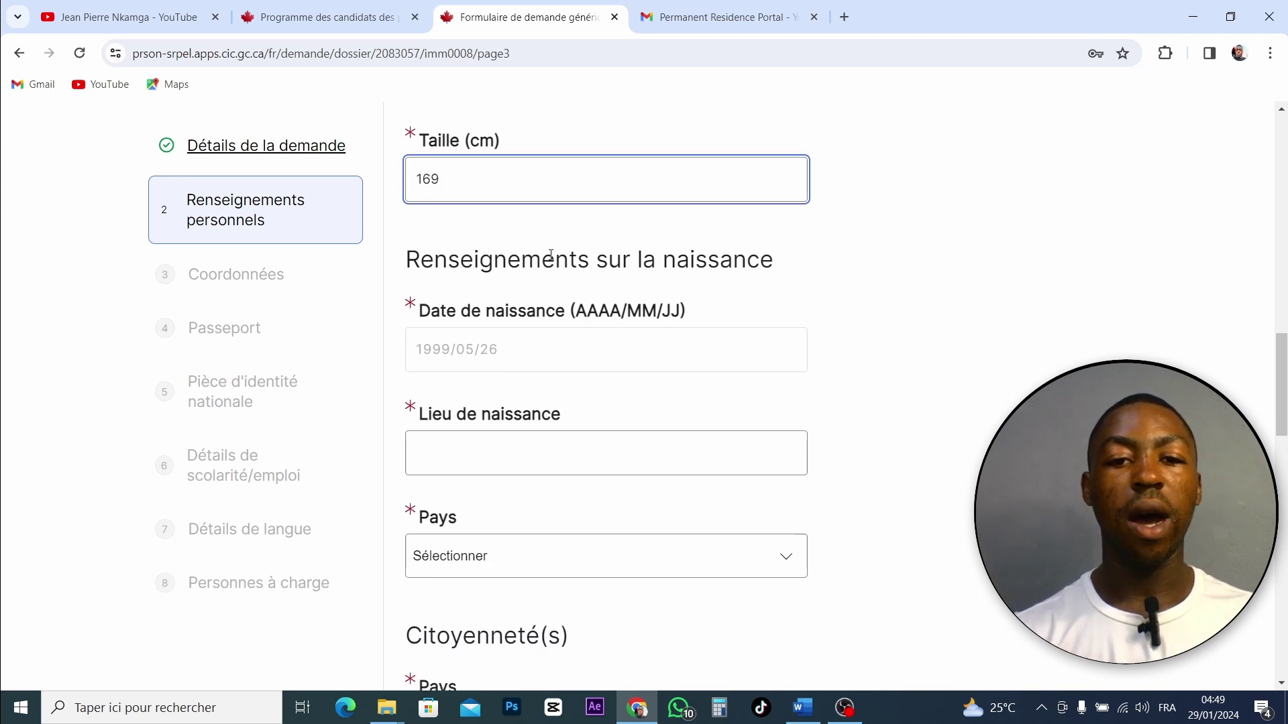
pyautogui.scroll(-1, 480, 359)
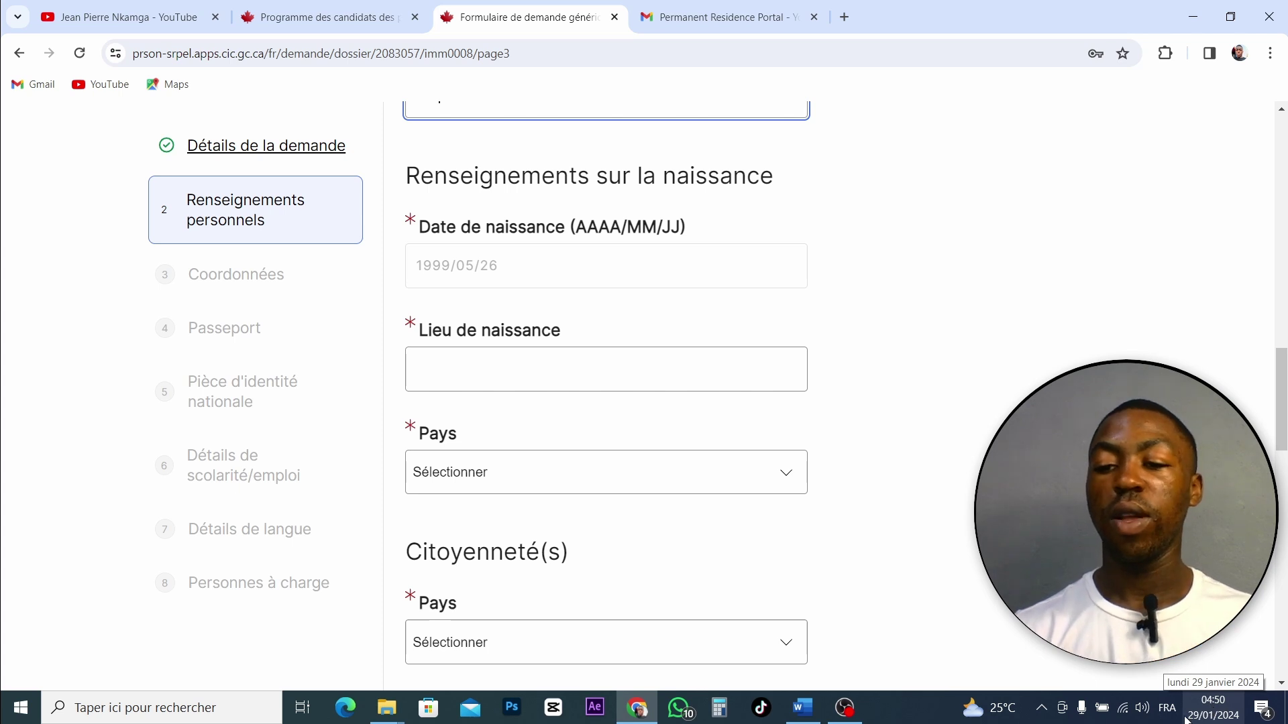
# Enter 'Dou' as the place of birth and Cameroun as the country of birth.
pyautogui.click(523, 373)
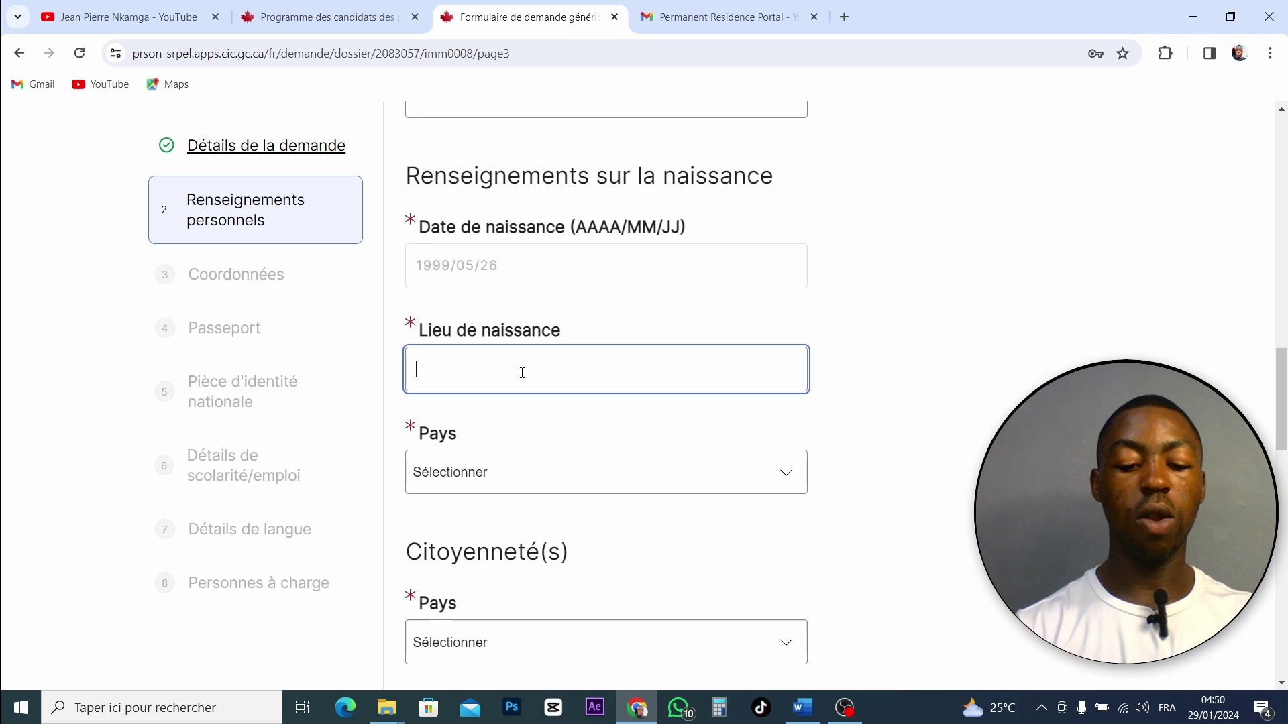
pyautogui.write('Dou')
pyautogui.click(522, 473)
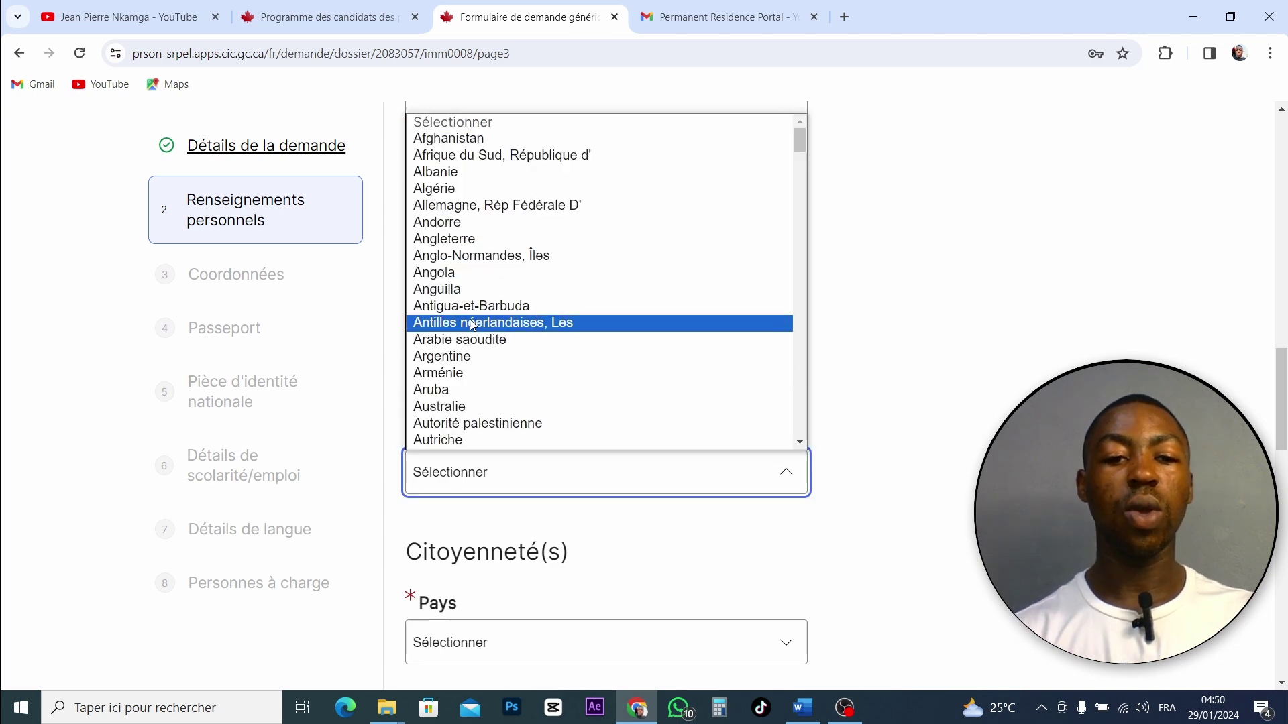
pyautogui.scroll(-20, 468, 324)
pyautogui.scroll(12, 457, 309)
pyautogui.click(442, 373)
pyautogui.scroll(-2, 443, 373)
# Set citizenship to Cameroun, leaving the second citizenship country empty.
pyautogui.click(440, 475)
pyautogui.scroll(-20, 443, 308)
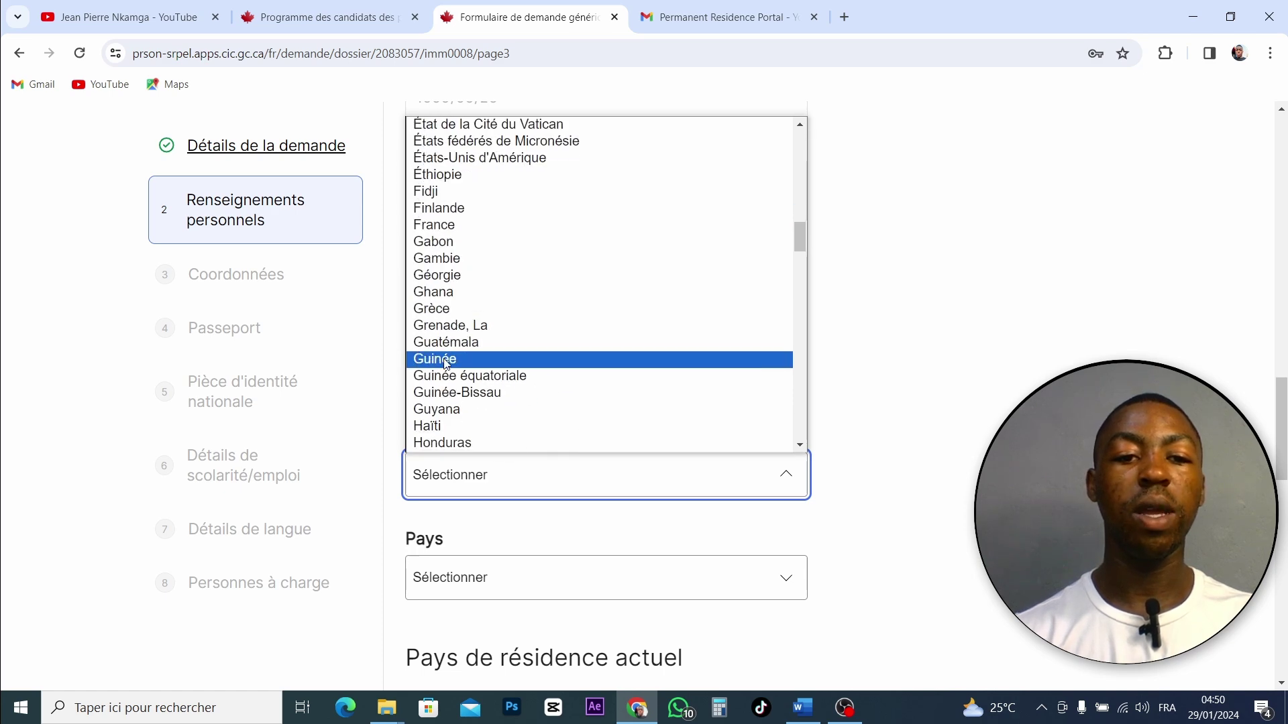
pyautogui.scroll(-10, 448, 365)
pyautogui.scroll(7, 447, 363)
pyautogui.scroll(-18, 450, 356)
pyautogui.scroll(-8, 453, 352)
pyautogui.scroll(20, 456, 315)
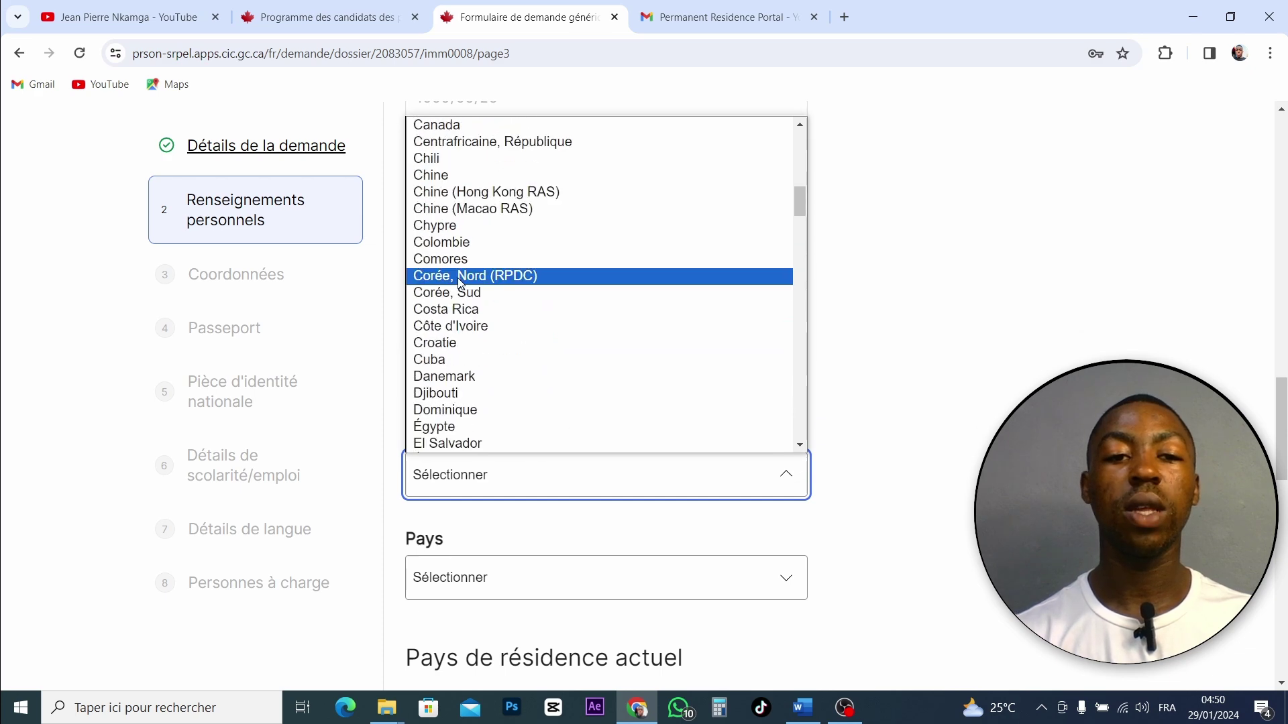
pyautogui.scroll(-6, 459, 288)
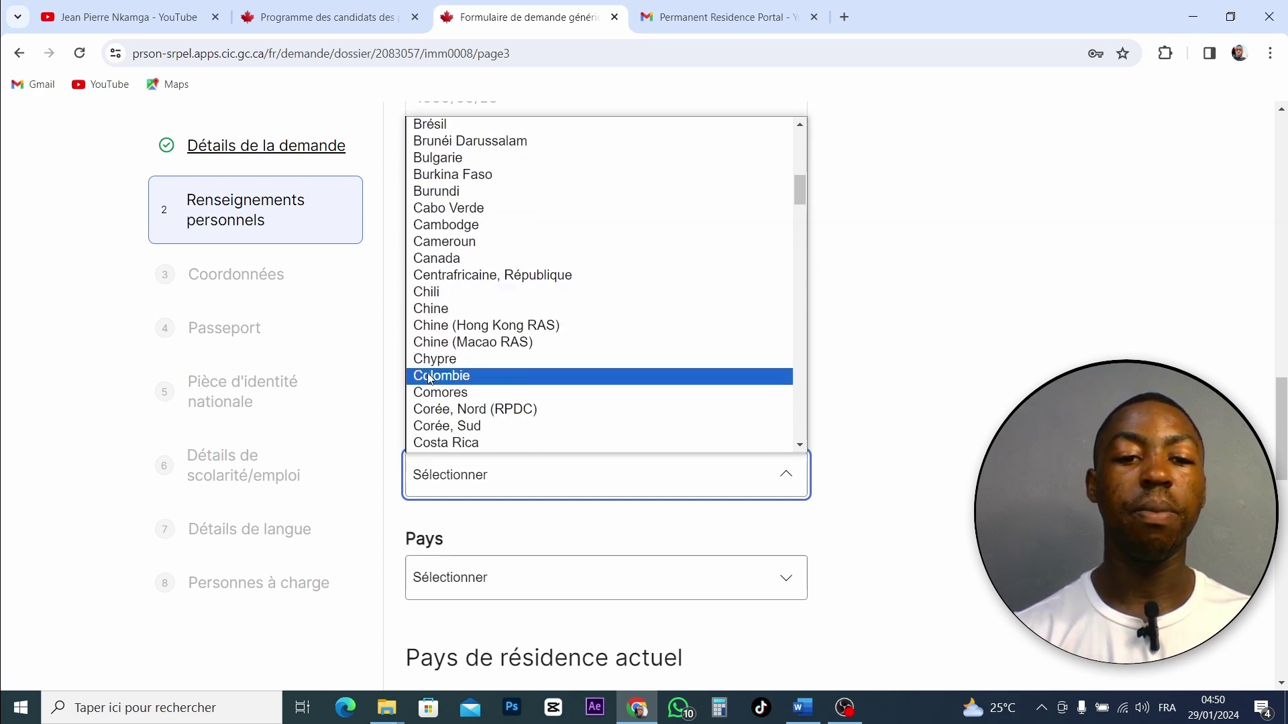
pyautogui.scroll(-8, 442, 391)
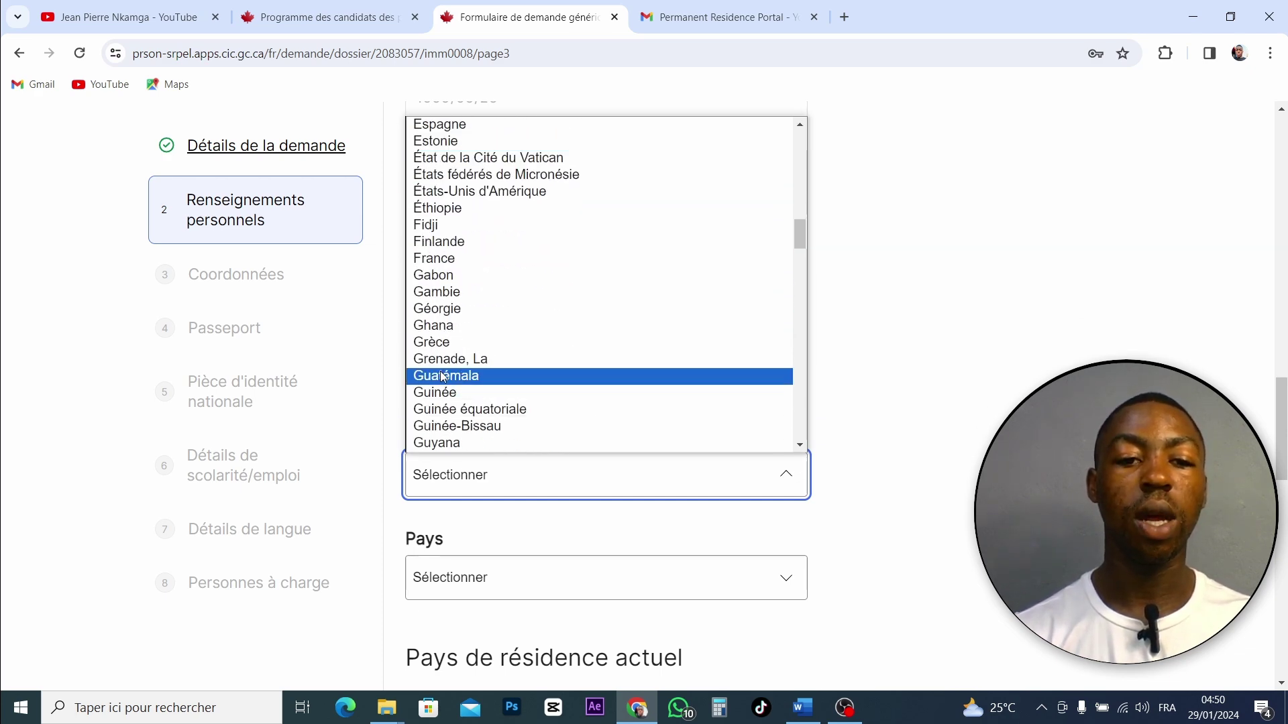
pyautogui.click(462, 295)
pyautogui.scroll(-3, 477, 451)
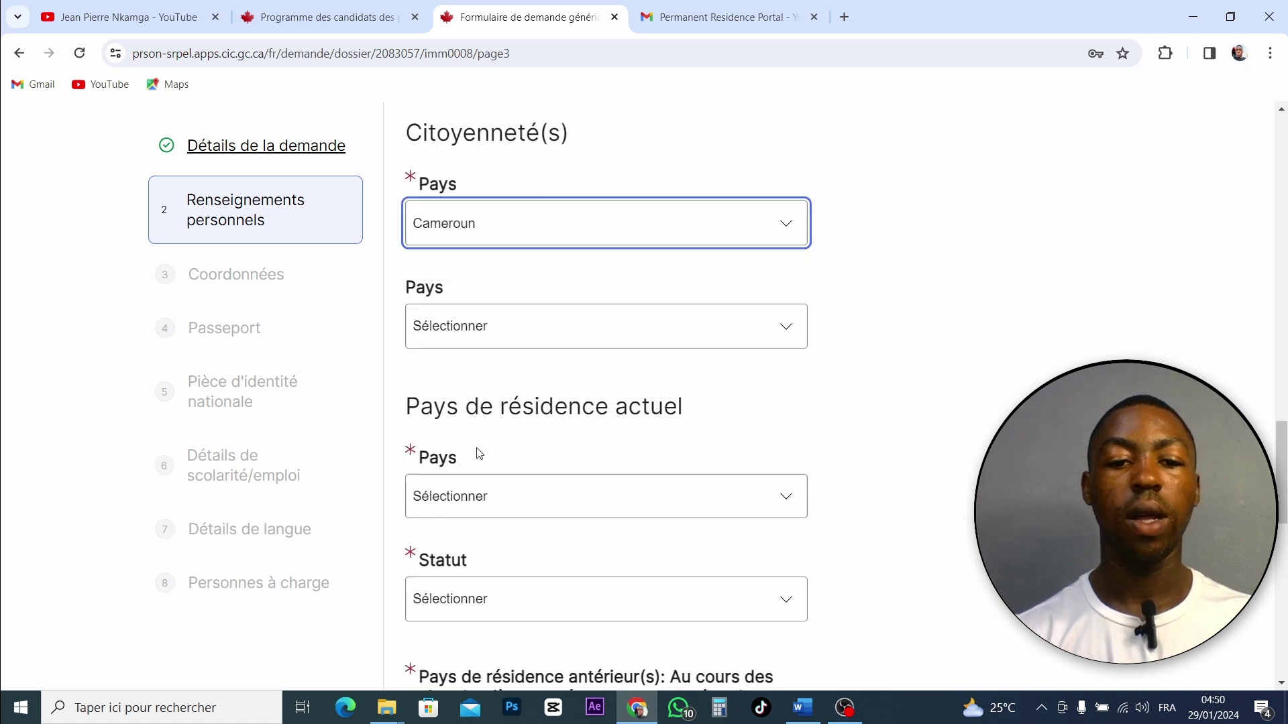
pyautogui.click(468, 328)
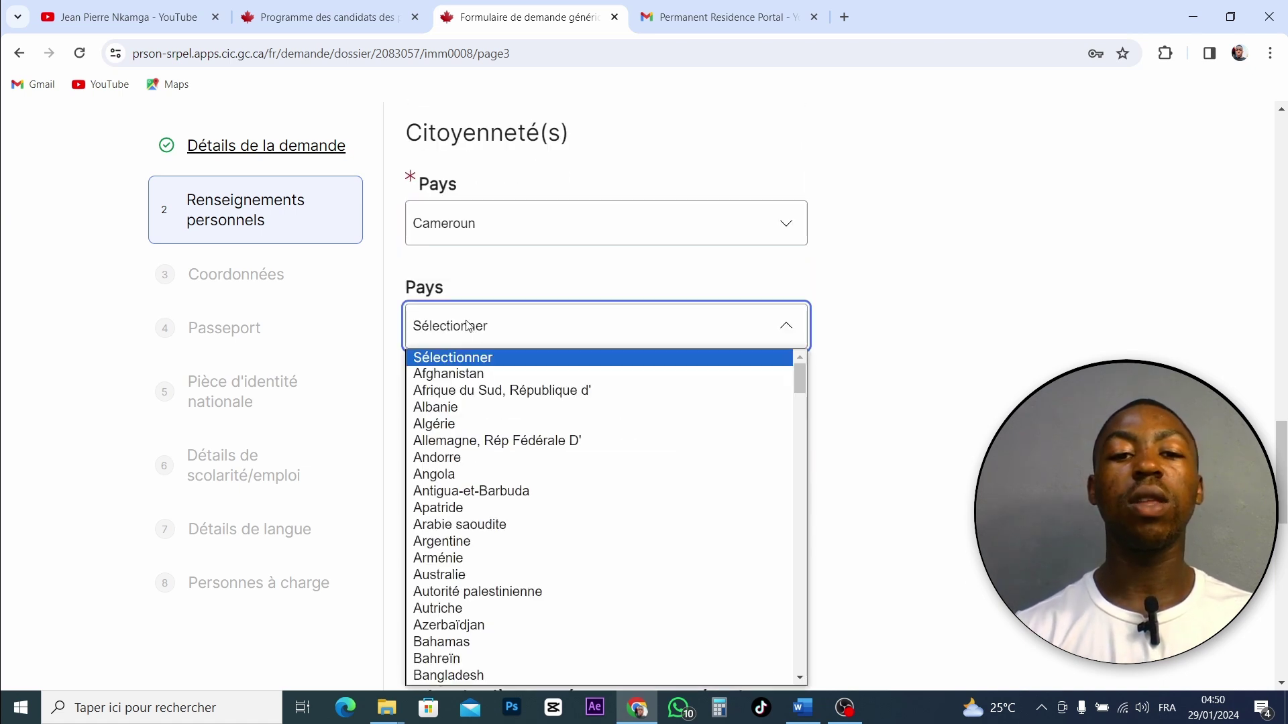
pyautogui.click(508, 275)
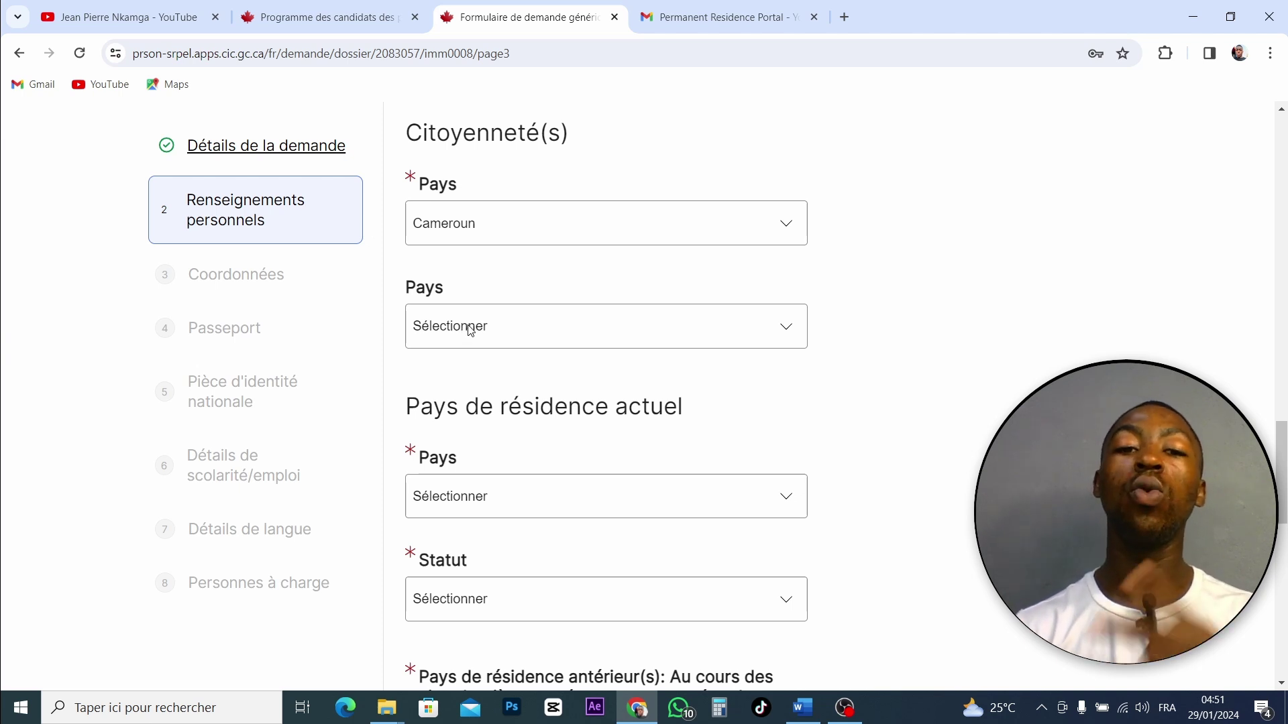
pyautogui.scroll(-1, 484, 325)
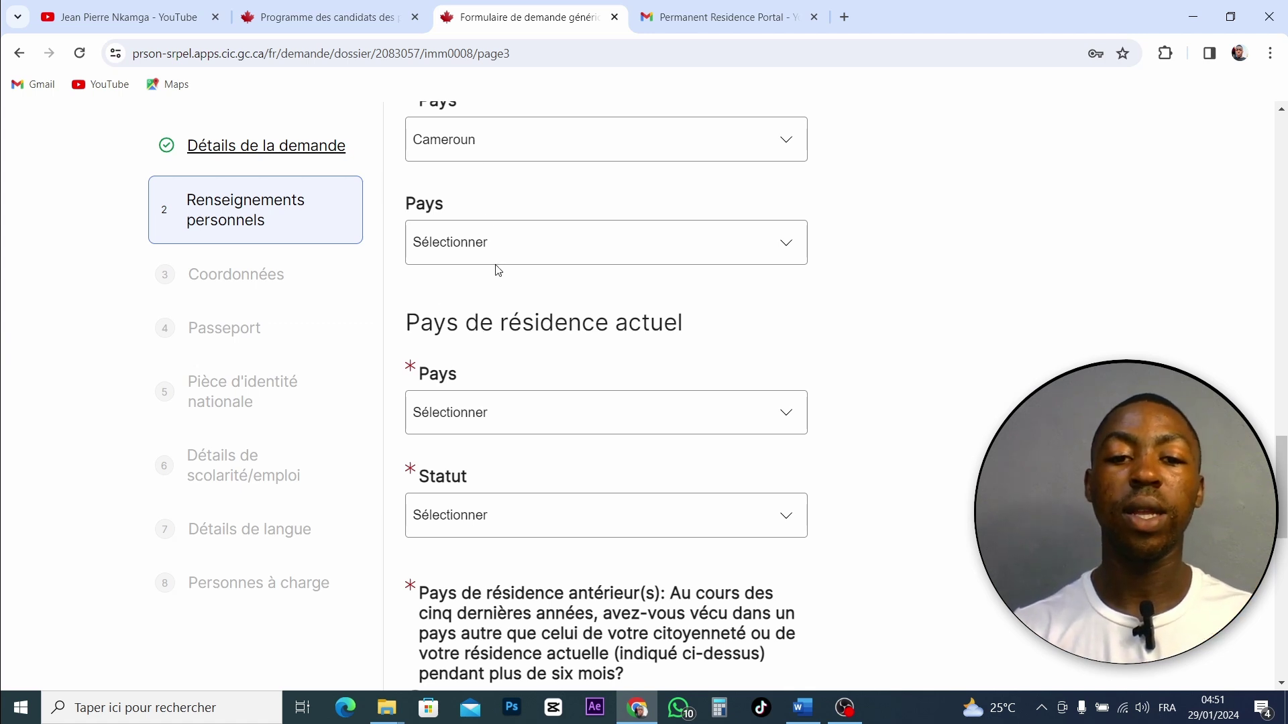
# Set current residence to Cameroun with status Citoyen, and answer Non to previous residence elsewhere.
pyautogui.click(440, 416)
pyautogui.scroll(-10, 506, 302)
pyautogui.scroll(-11, 506, 285)
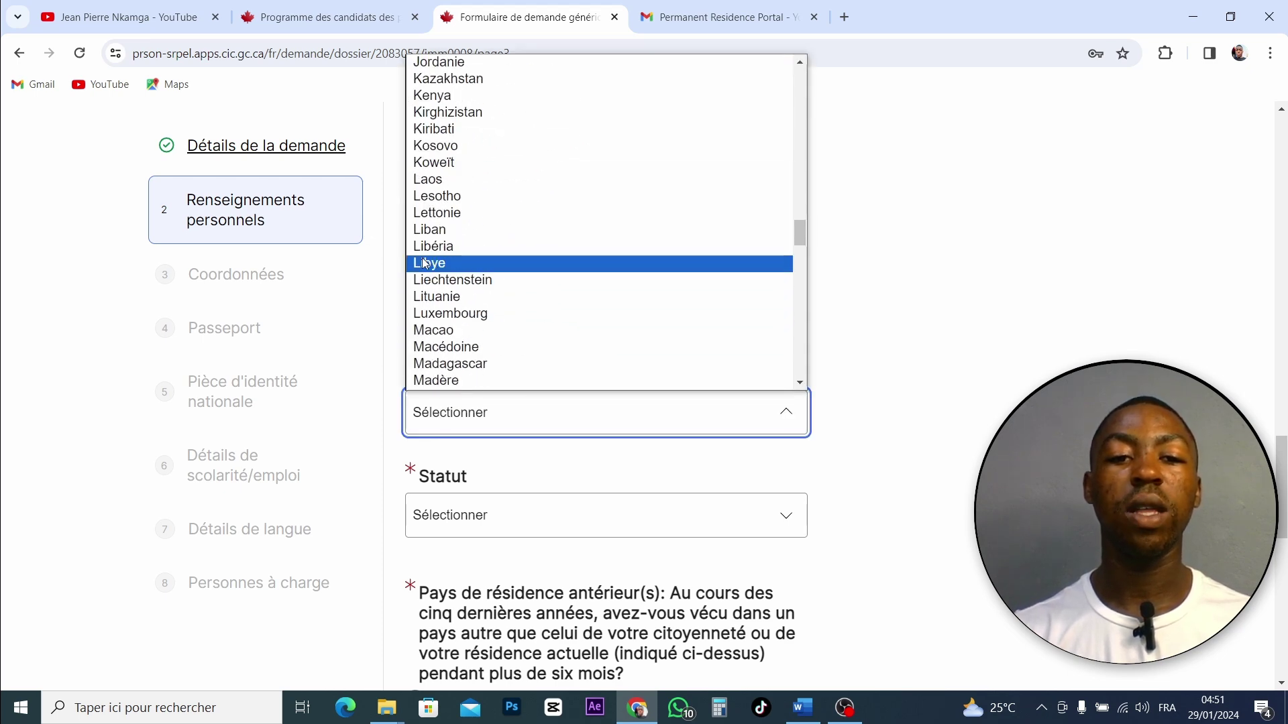
pyautogui.scroll(-18, 441, 250)
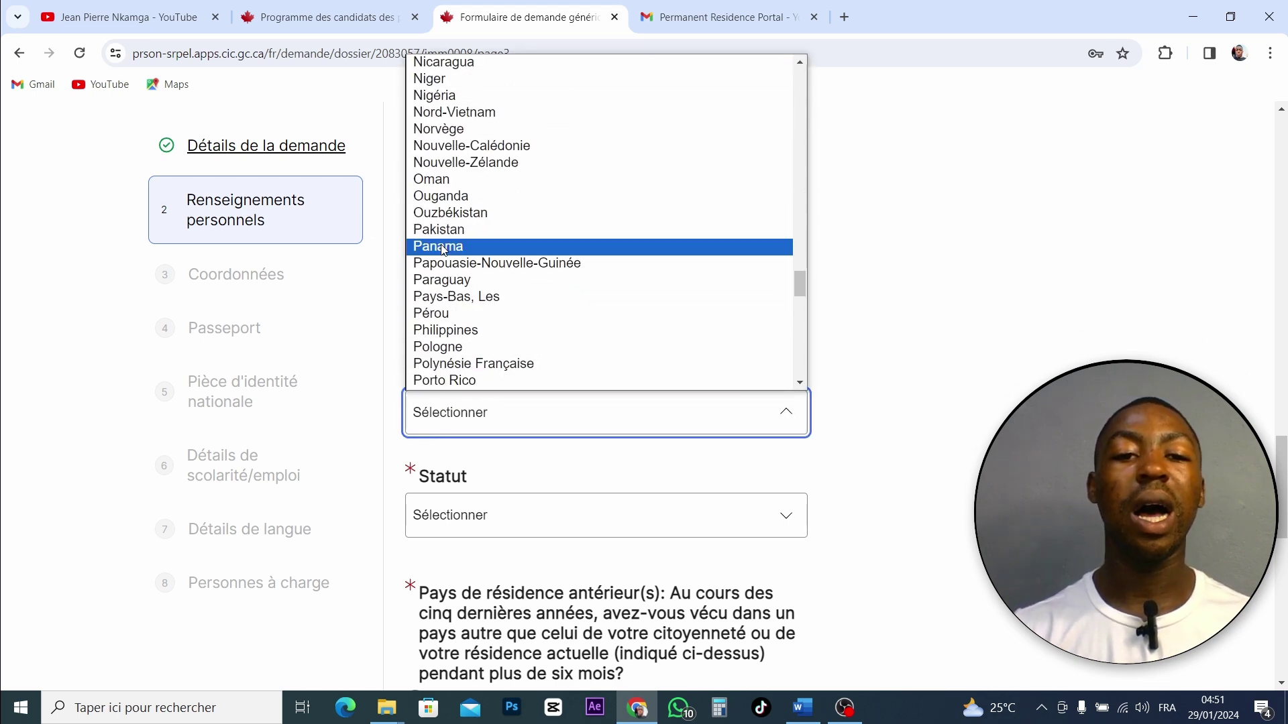
pyautogui.scroll(20, 442, 250)
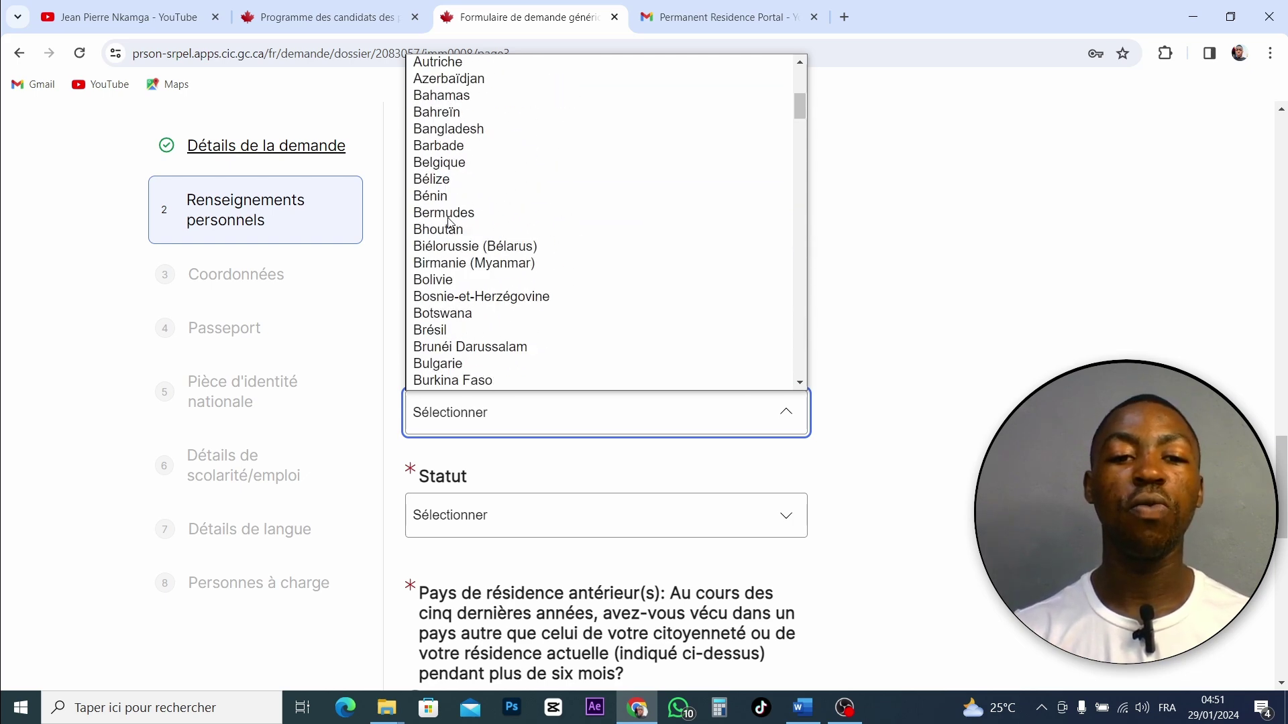
pyautogui.scroll(-13, 448, 221)
pyautogui.scroll(10, 448, 221)
pyautogui.click(449, 282)
pyautogui.scroll(-2, 453, 342)
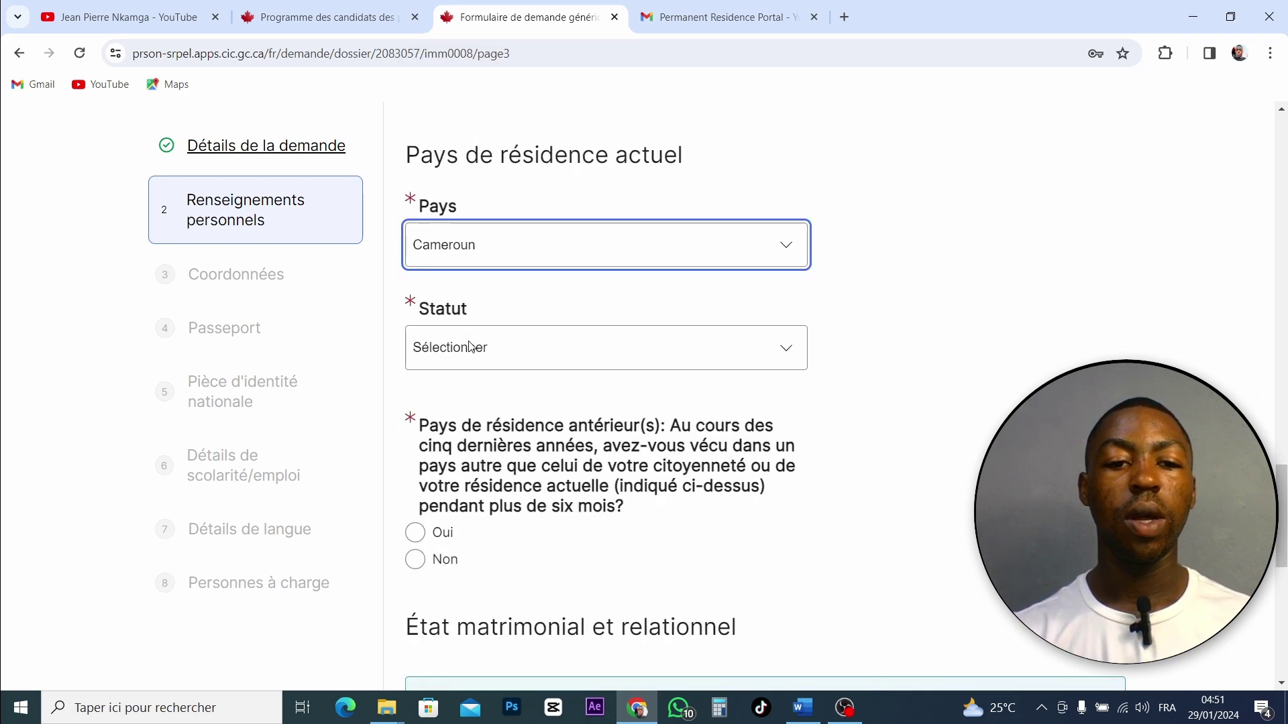
pyautogui.click(453, 343)
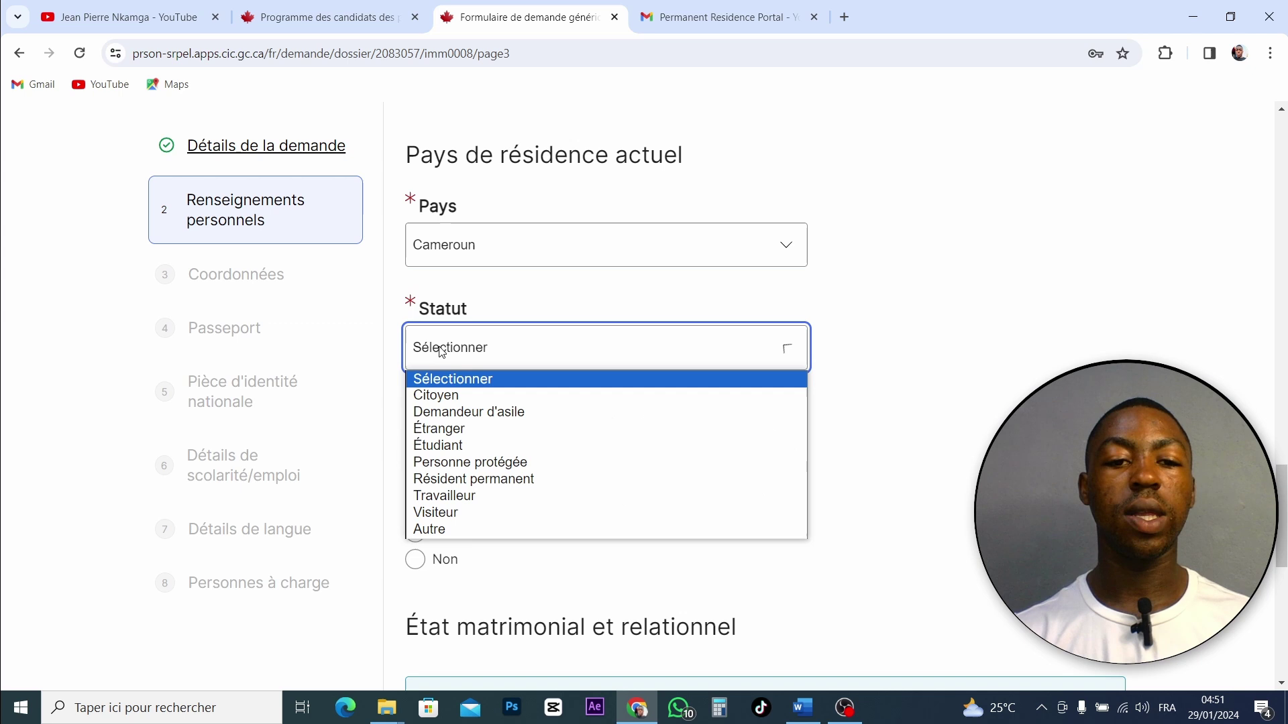
pyautogui.click(462, 399)
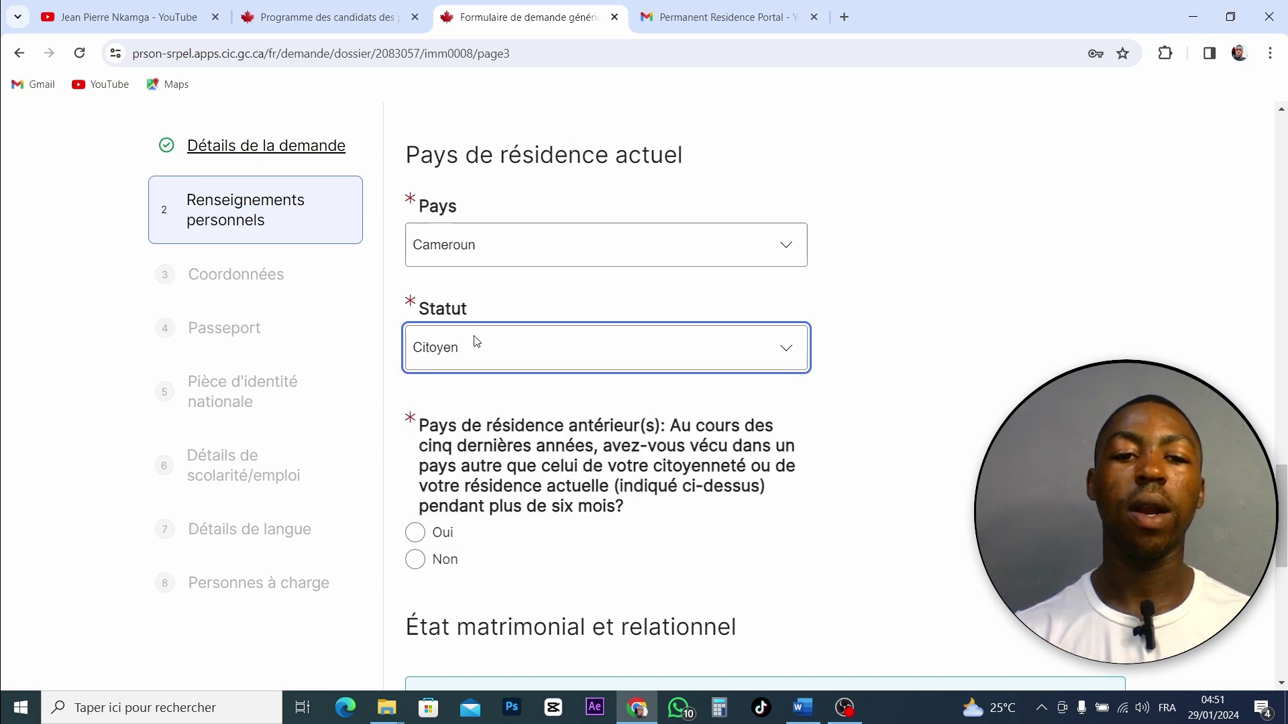
pyautogui.scroll(-1, 475, 342)
pyautogui.click(504, 280)
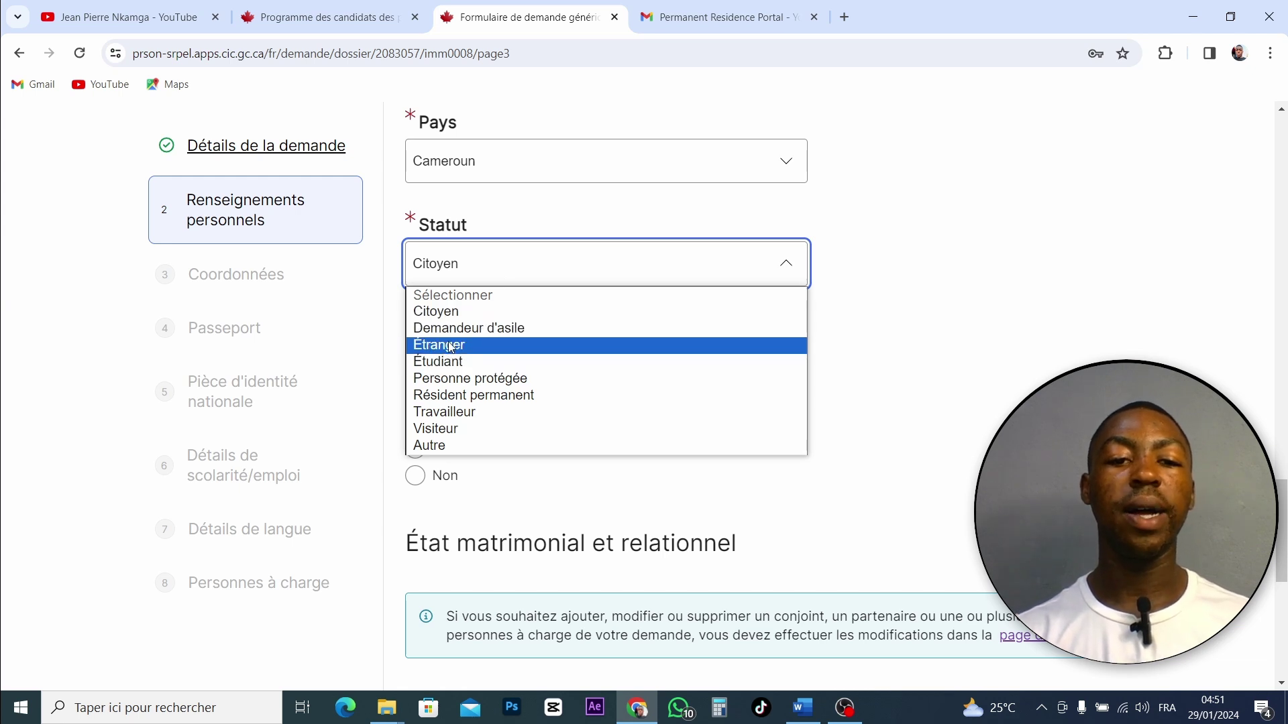
pyautogui.click(466, 279)
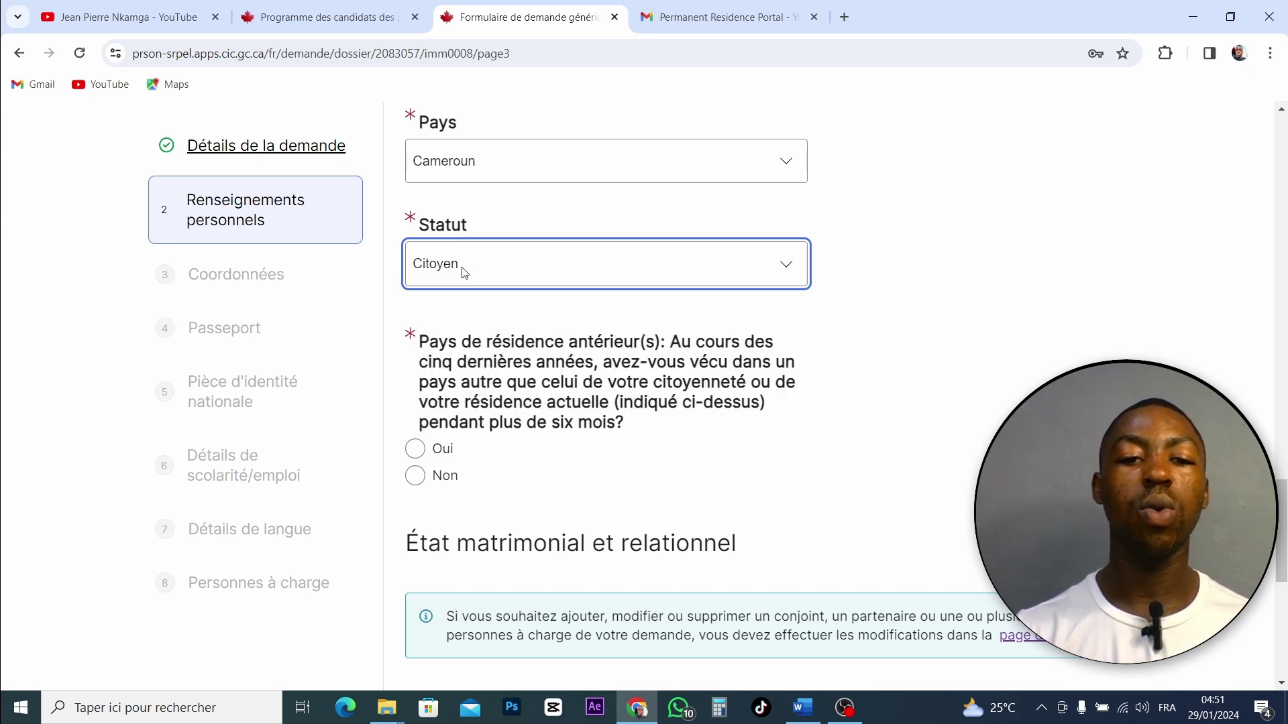
pyautogui.scroll(-1, 468, 276)
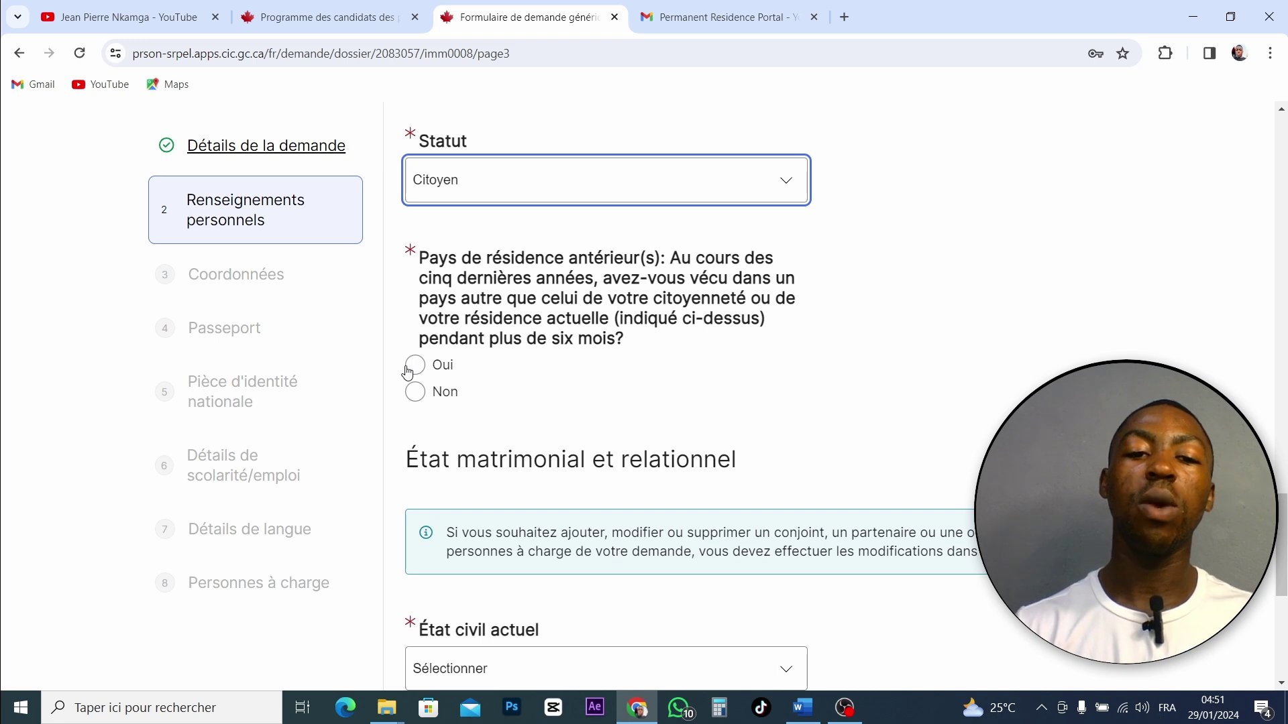
pyautogui.click(416, 392)
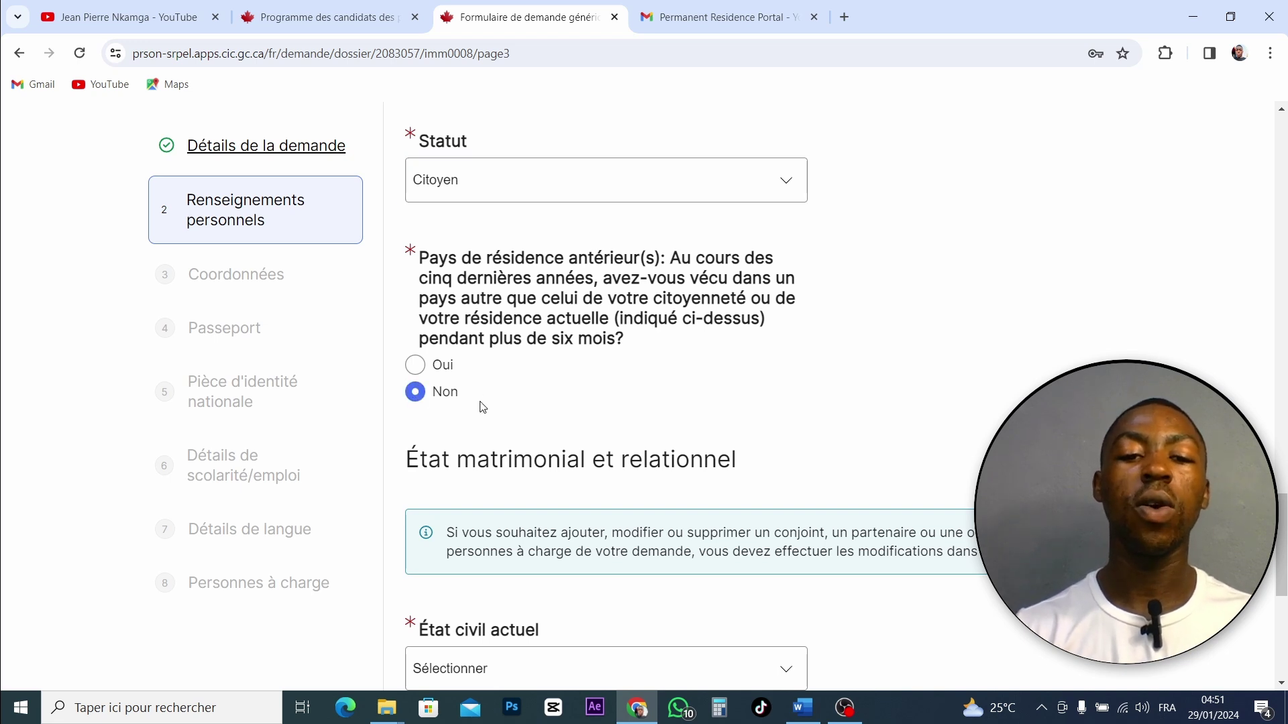
pyautogui.scroll(-3, 534, 411)
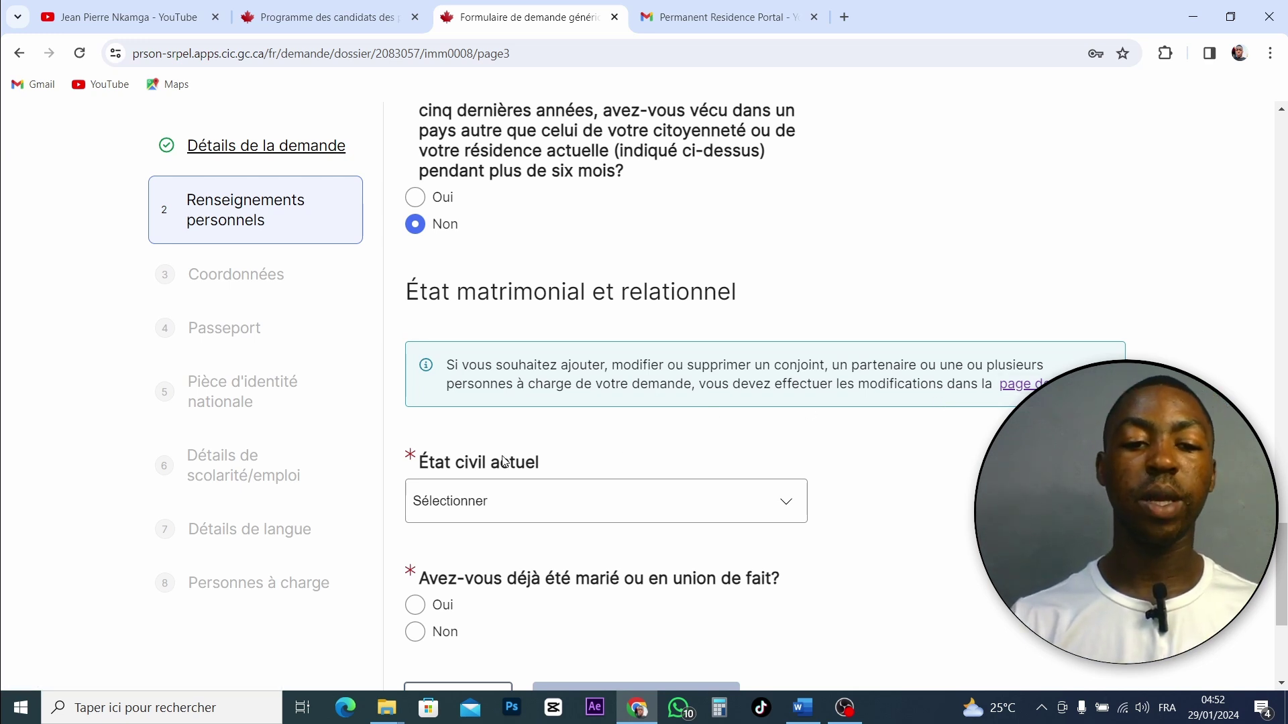
# Choose Célibataire as the current marital status (État civil actuel).
pyautogui.click(451, 501)
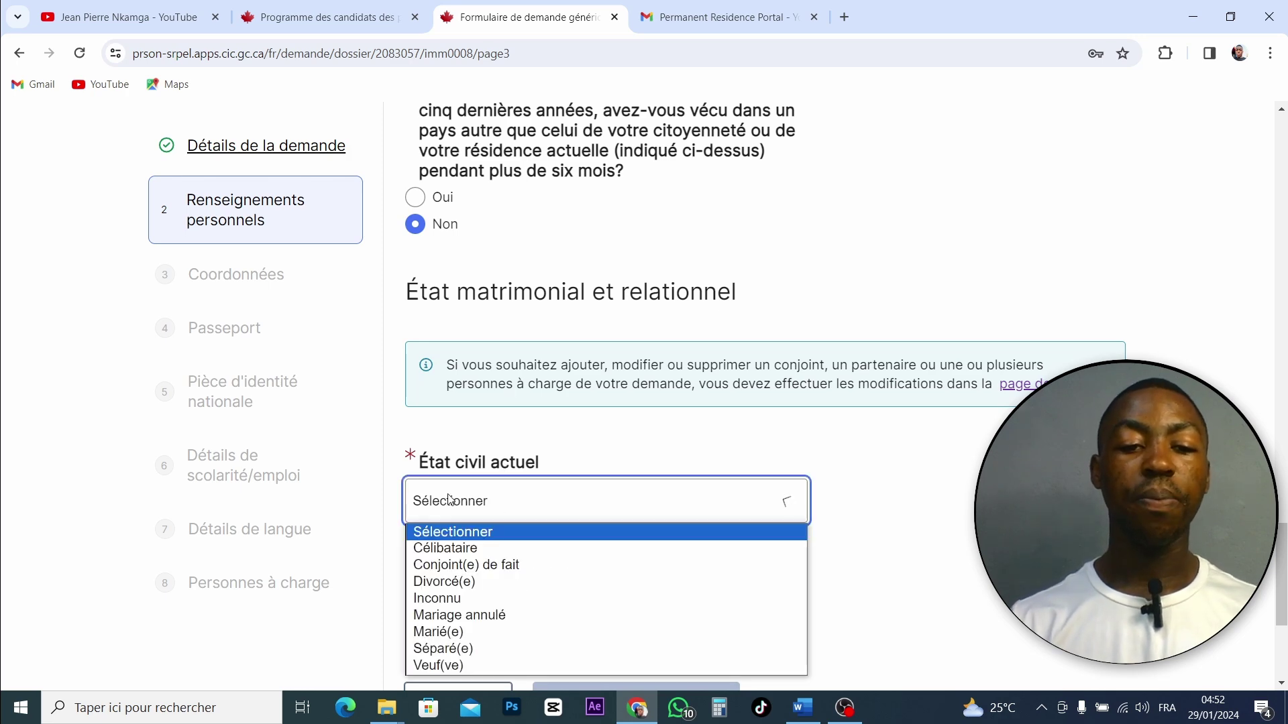
pyautogui.click(458, 550)
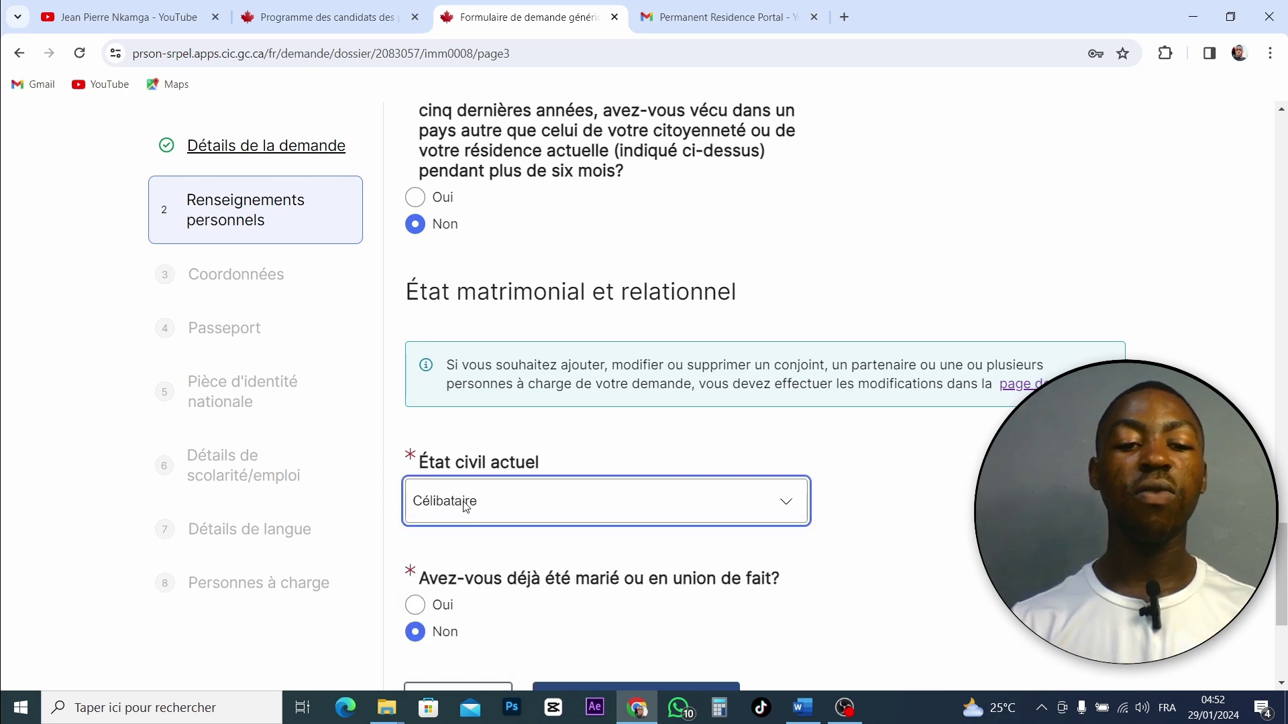
pyautogui.scroll(-4, 461, 523)
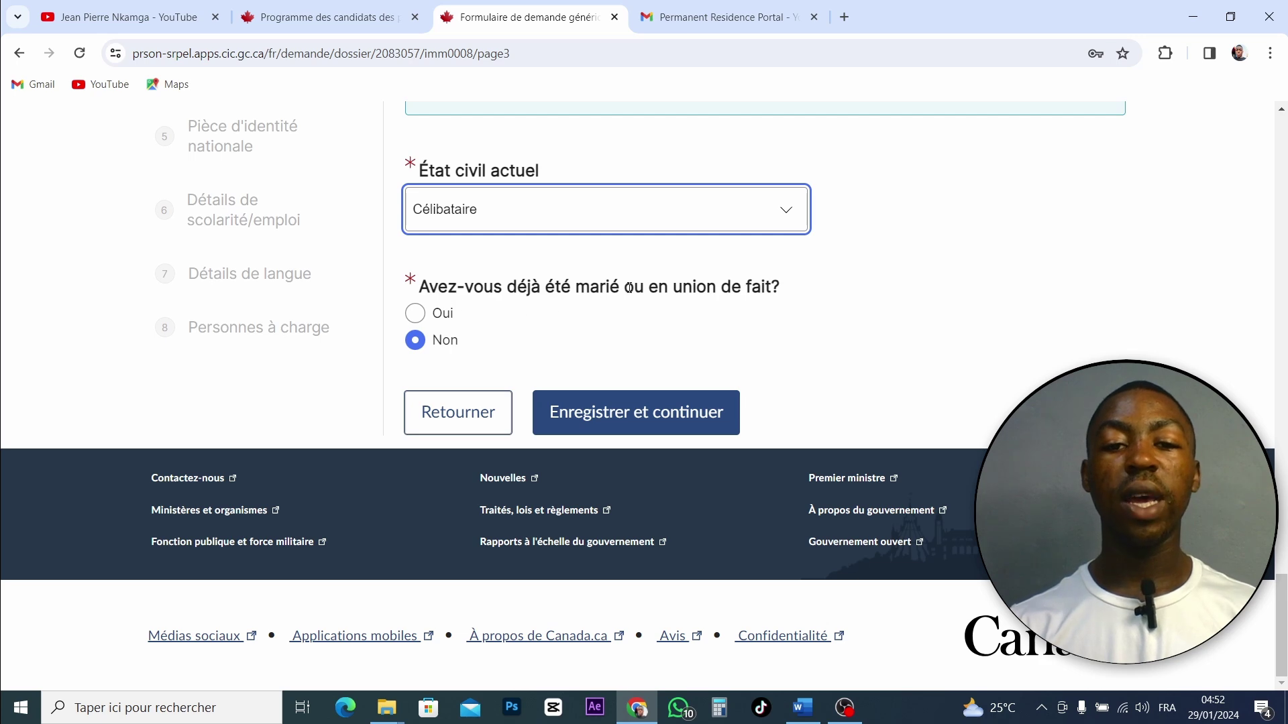
# Save the personal details and move on to Coordonnées.
pyautogui.click(658, 424)
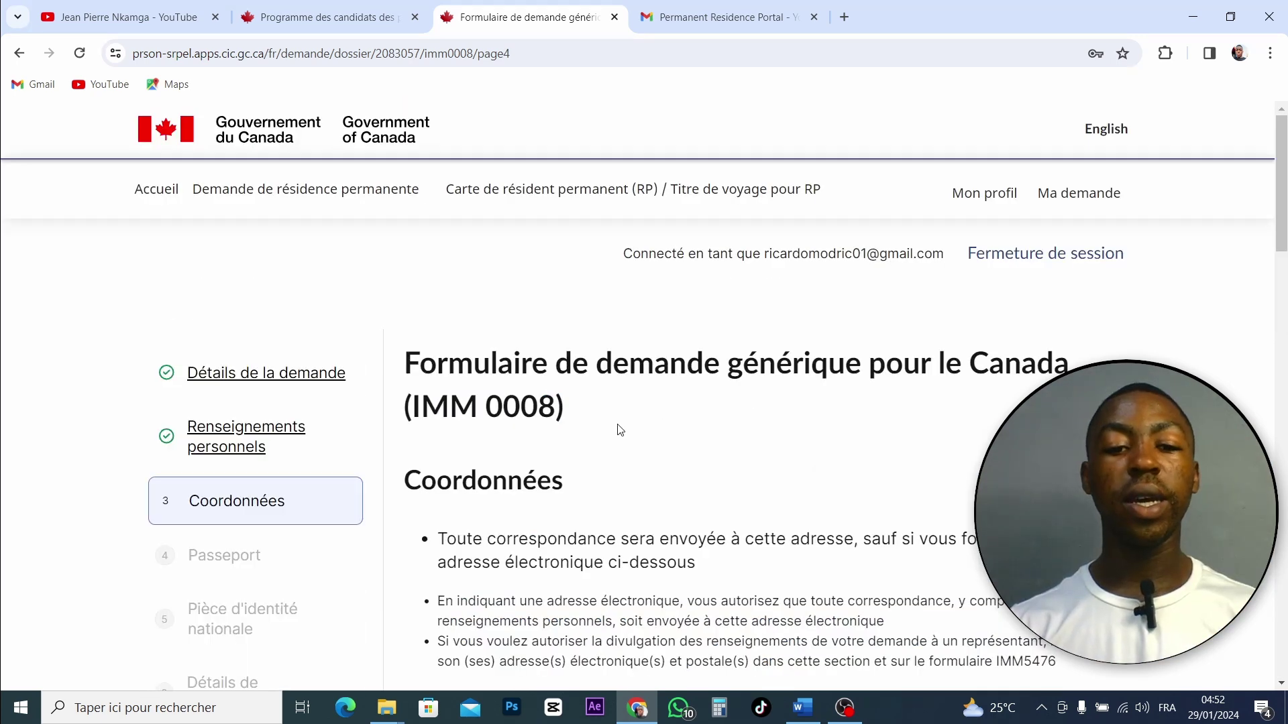
pyautogui.scroll(-4, 583, 450)
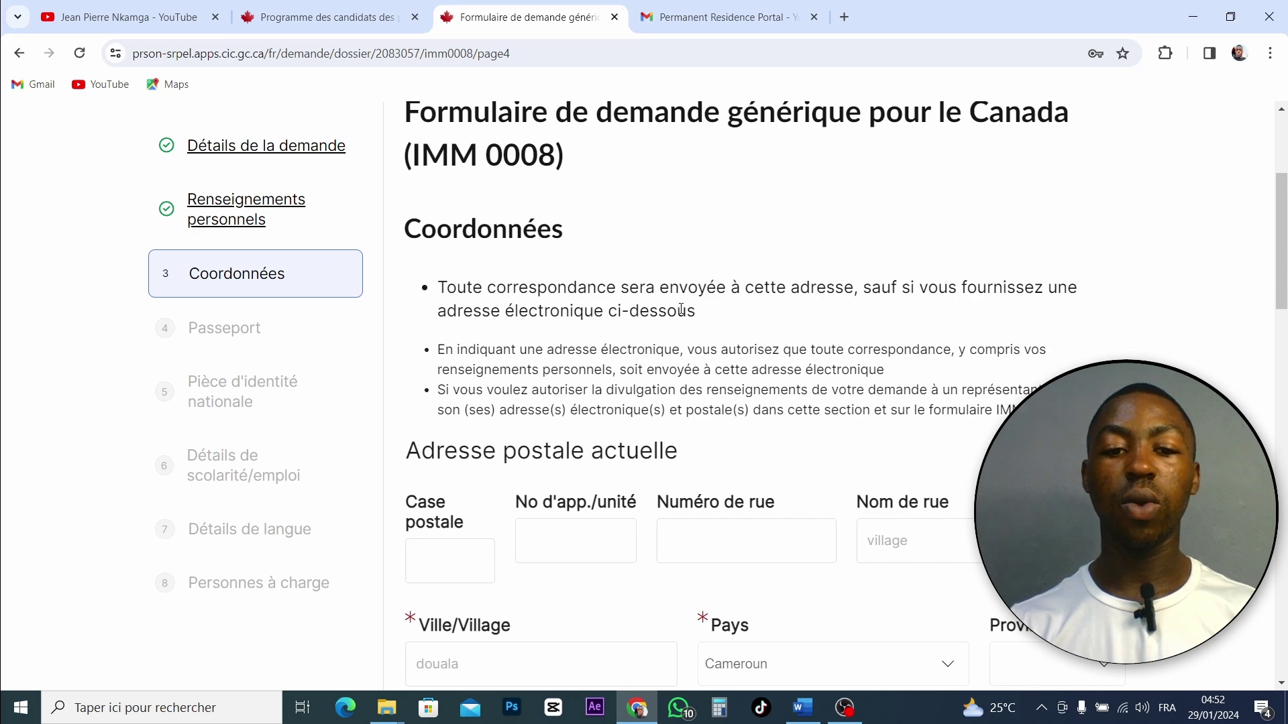
pyautogui.scroll(-4, 671, 359)
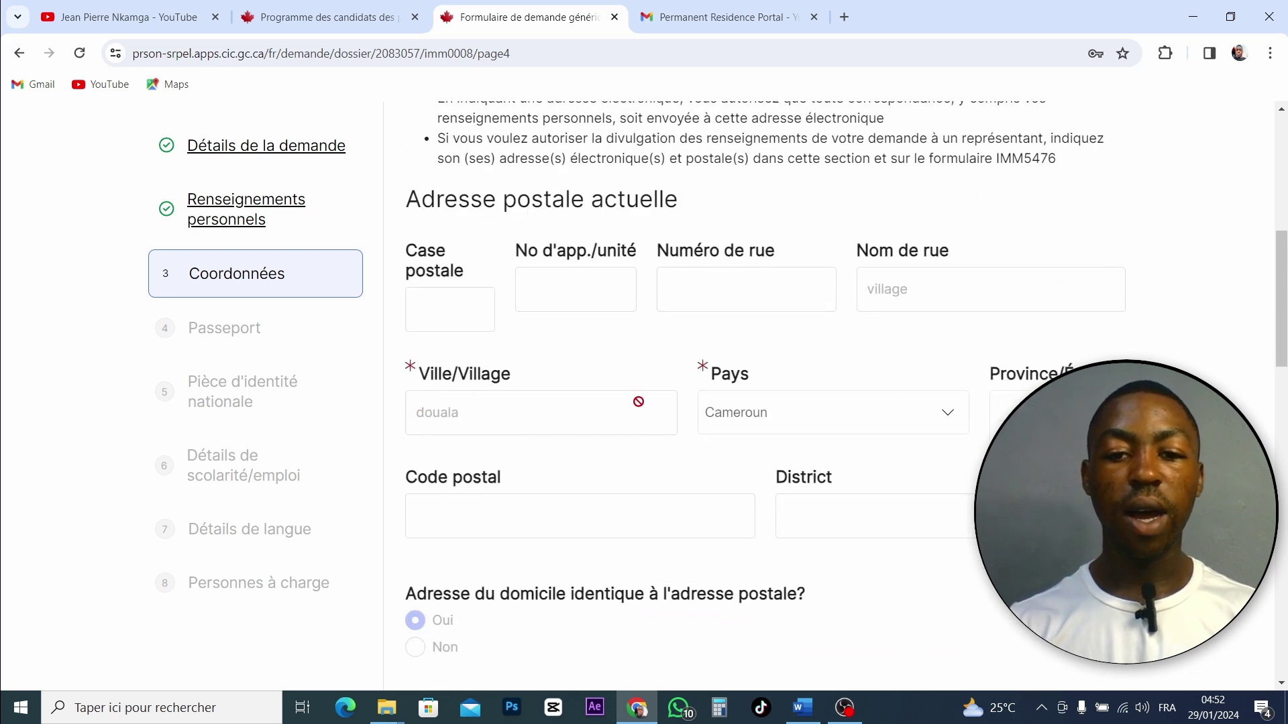
pyautogui.scroll(-1, 628, 441)
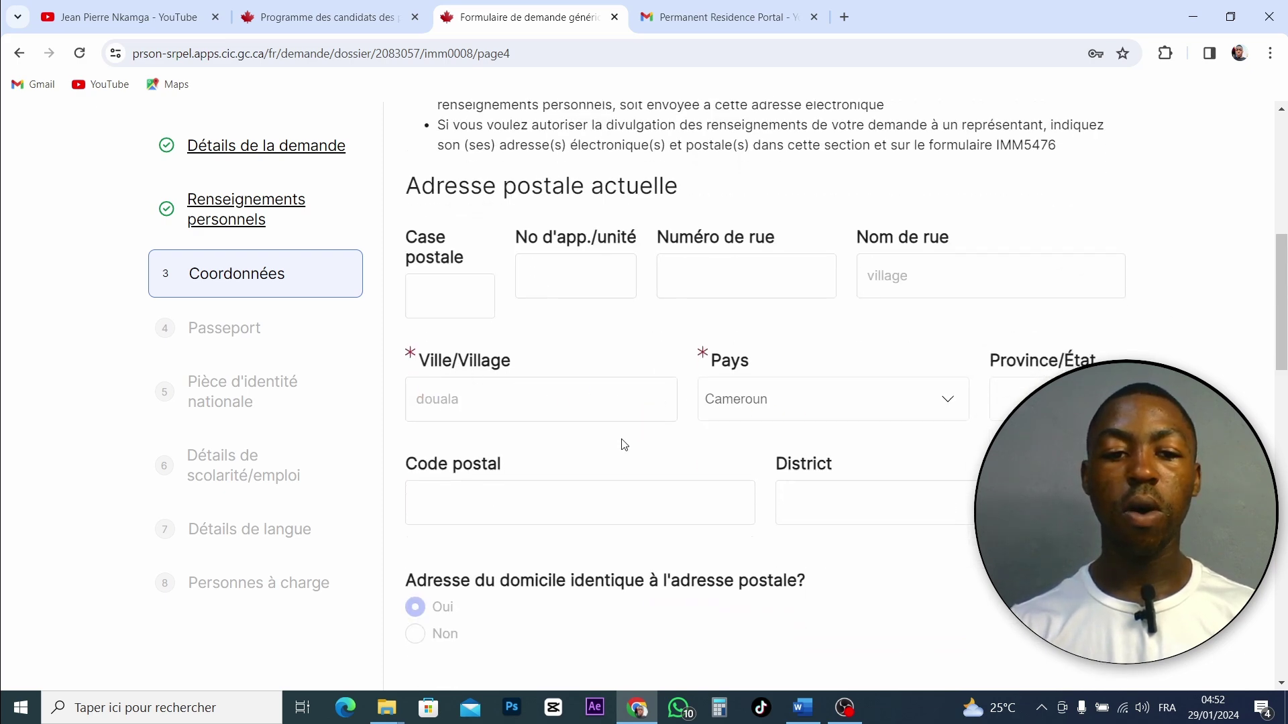
pyautogui.scroll(-6, 627, 441)
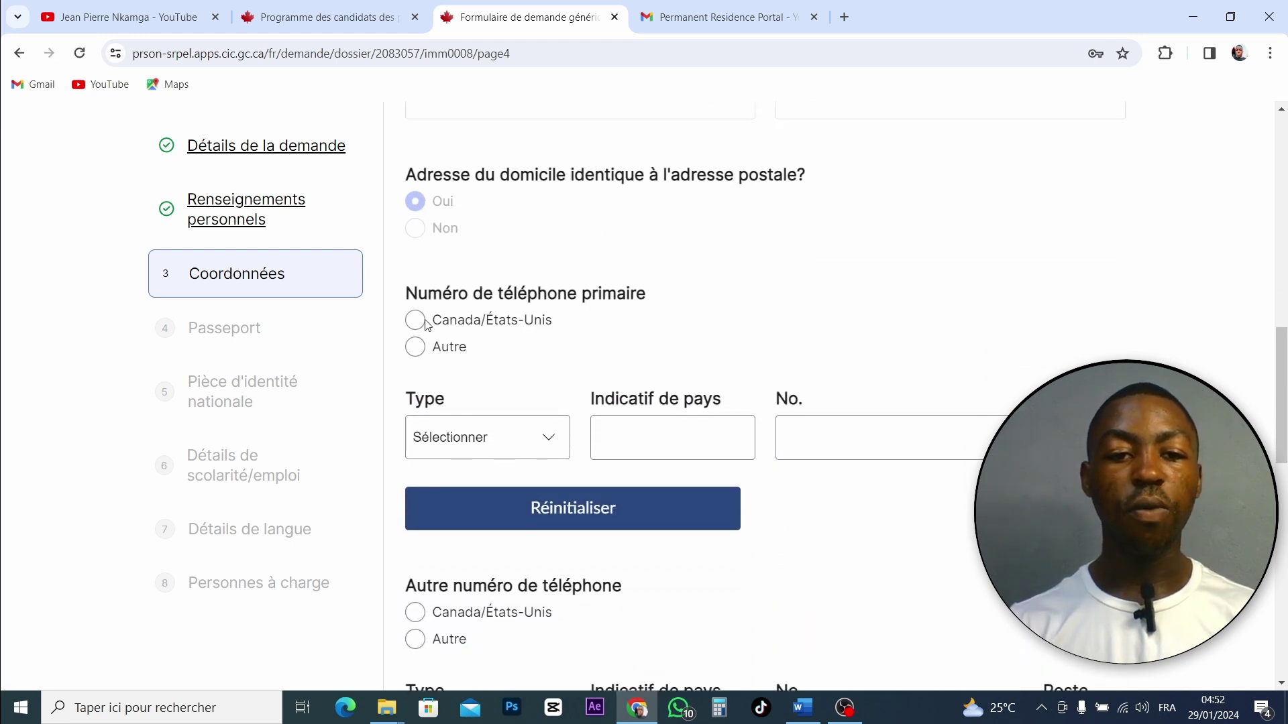
# Enter an Autre primary phone of type Cellulaire with country code 237 and the phone number.
pyautogui.click(417, 348)
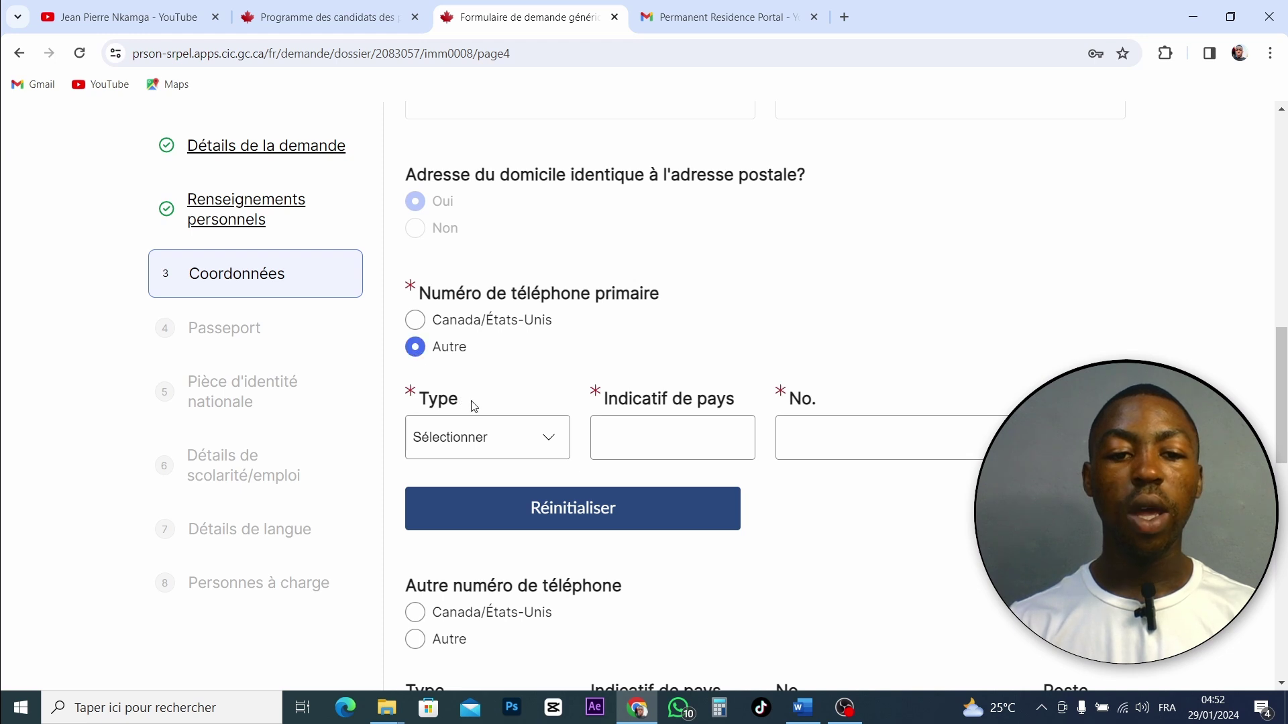
pyautogui.click(452, 433)
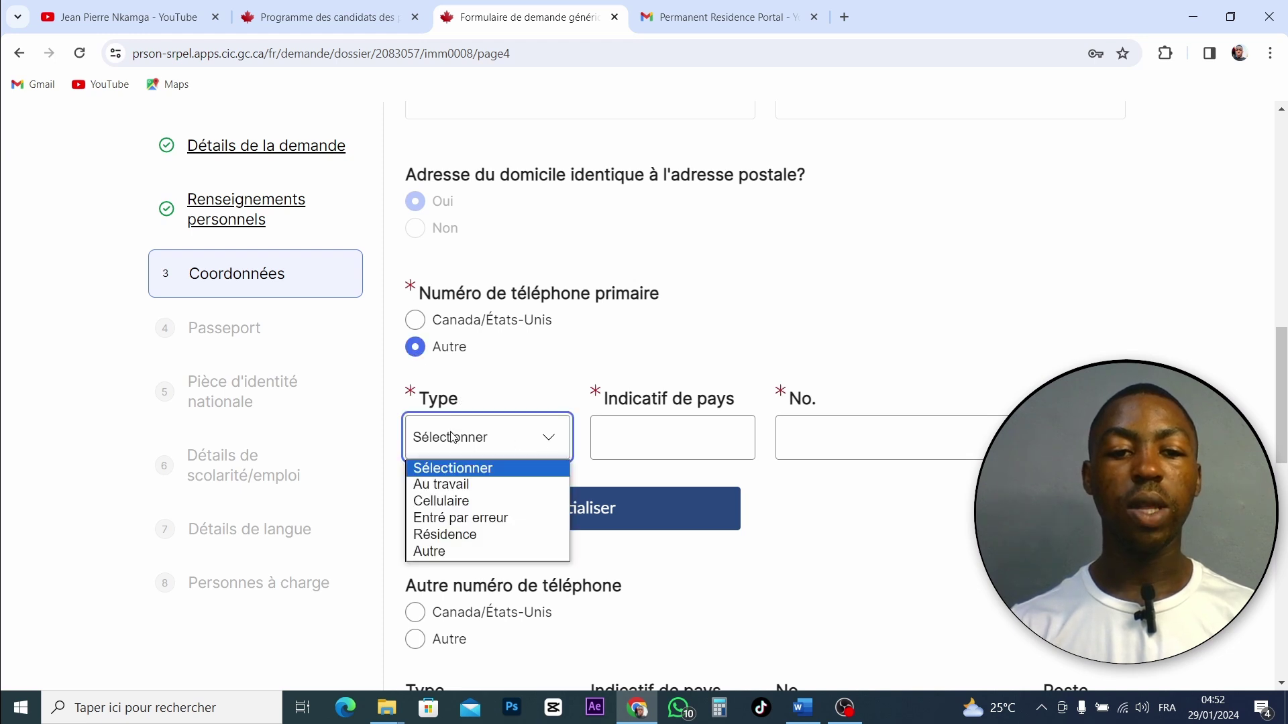
pyautogui.click(444, 501)
pyautogui.click(681, 430)
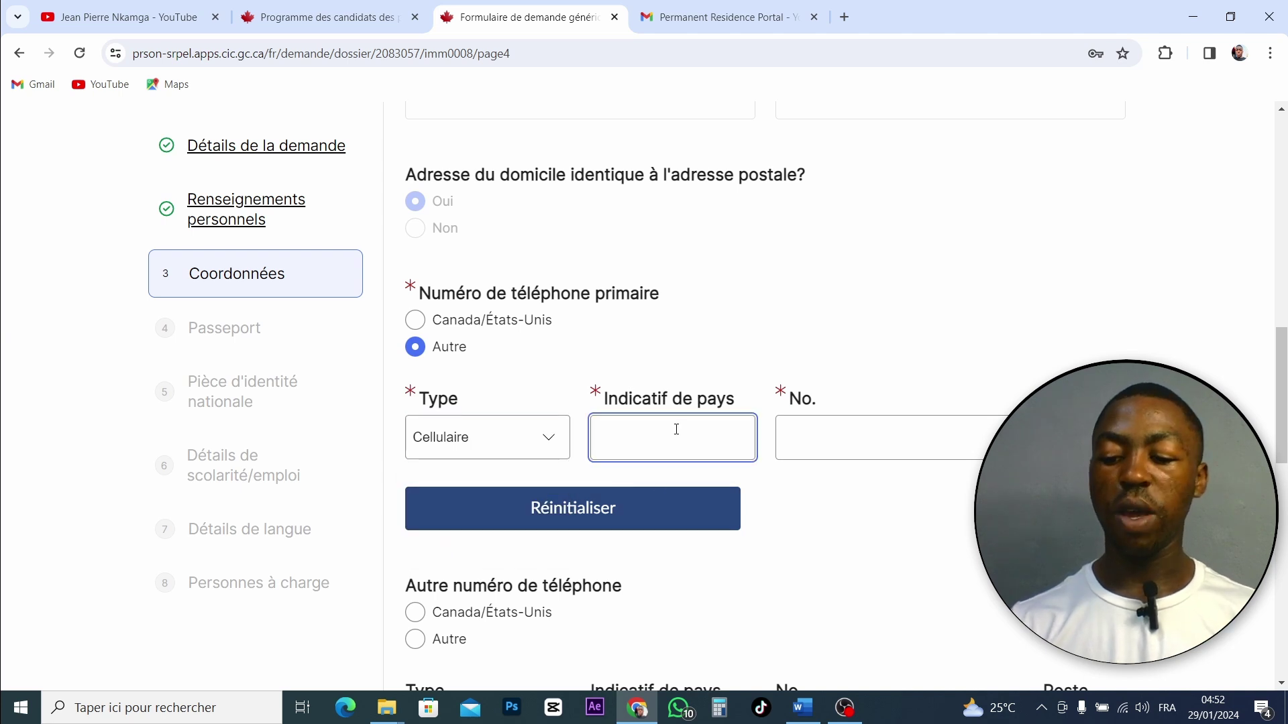
pyautogui.write('238')
pyautogui.press('BackSpace')
pyautogui.write('7')
pyautogui.click(857, 443)
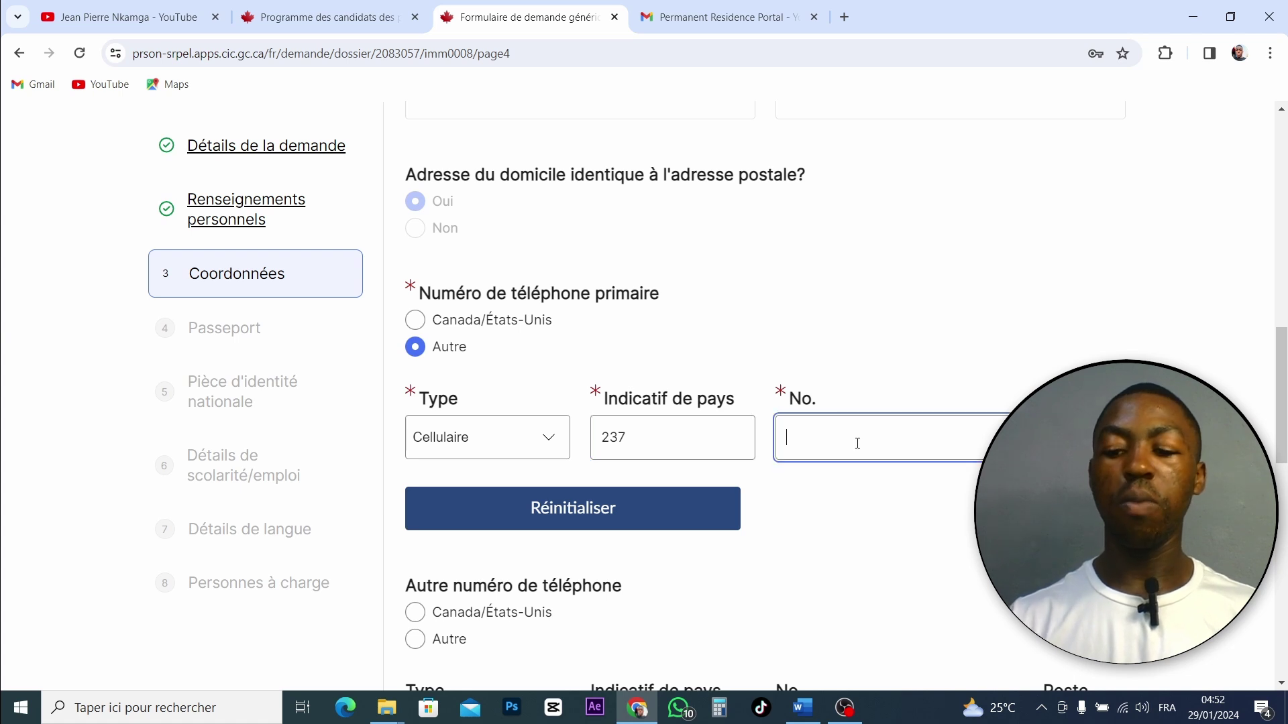
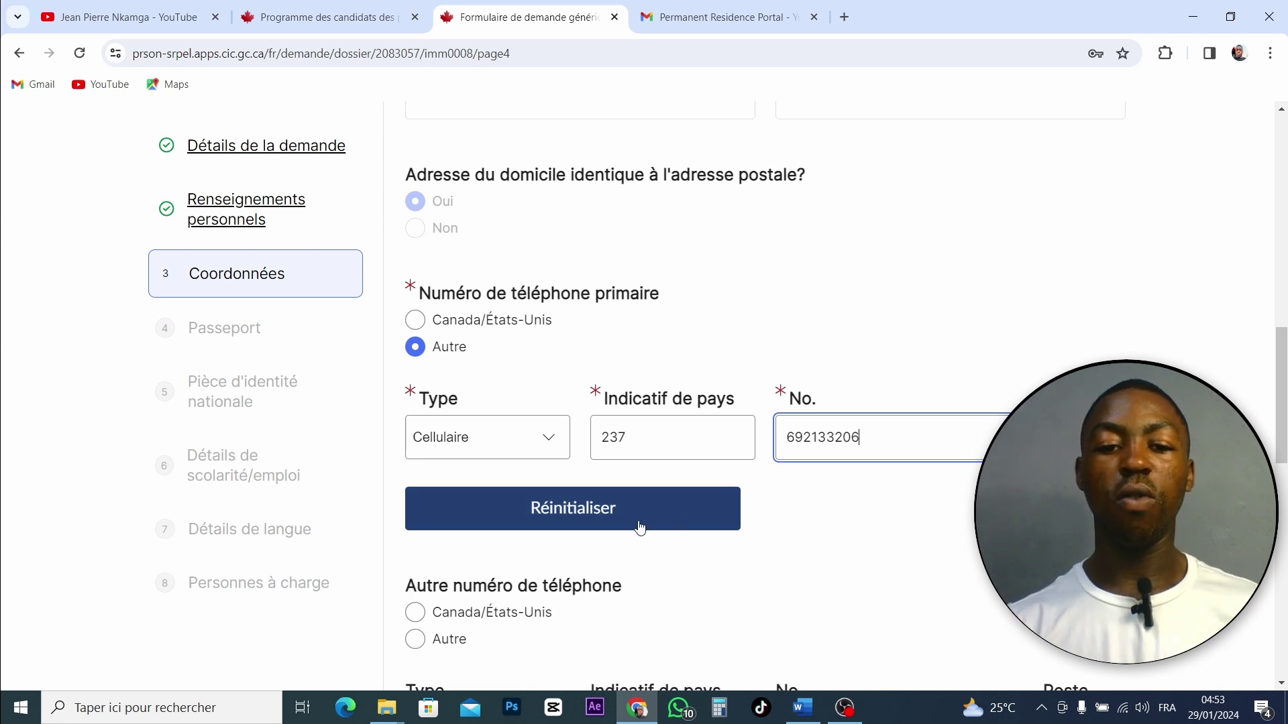
# Answer Oui to contact by the account e-mail, leave fax empty, and save Coordonnées.
pyautogui.scroll(-1, 640, 528)
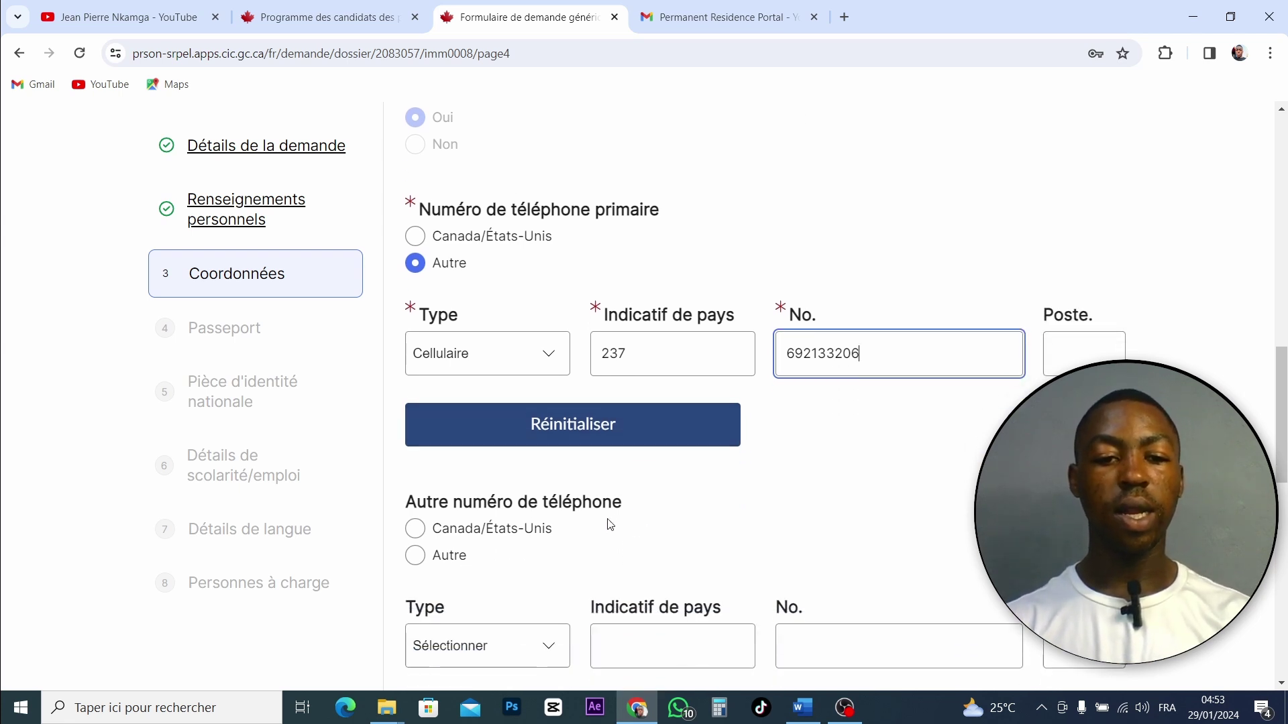
pyautogui.scroll(-3, 547, 530)
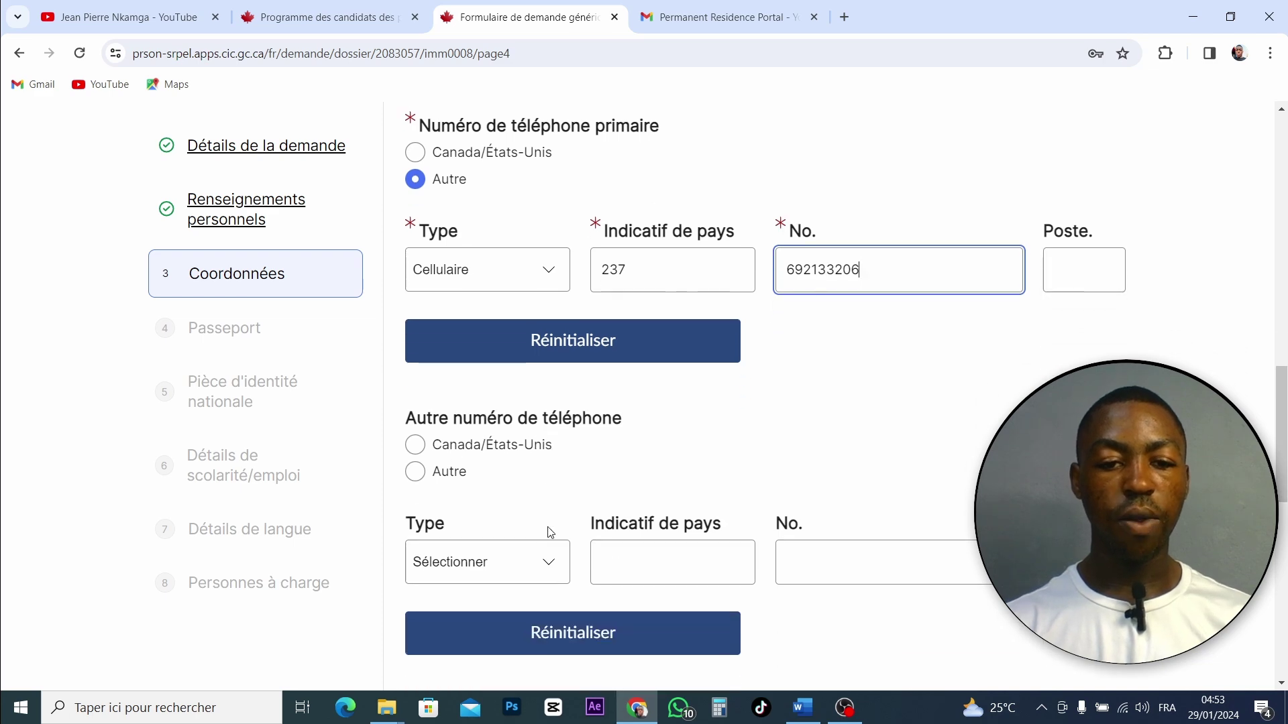
pyautogui.scroll(-7, 548, 530)
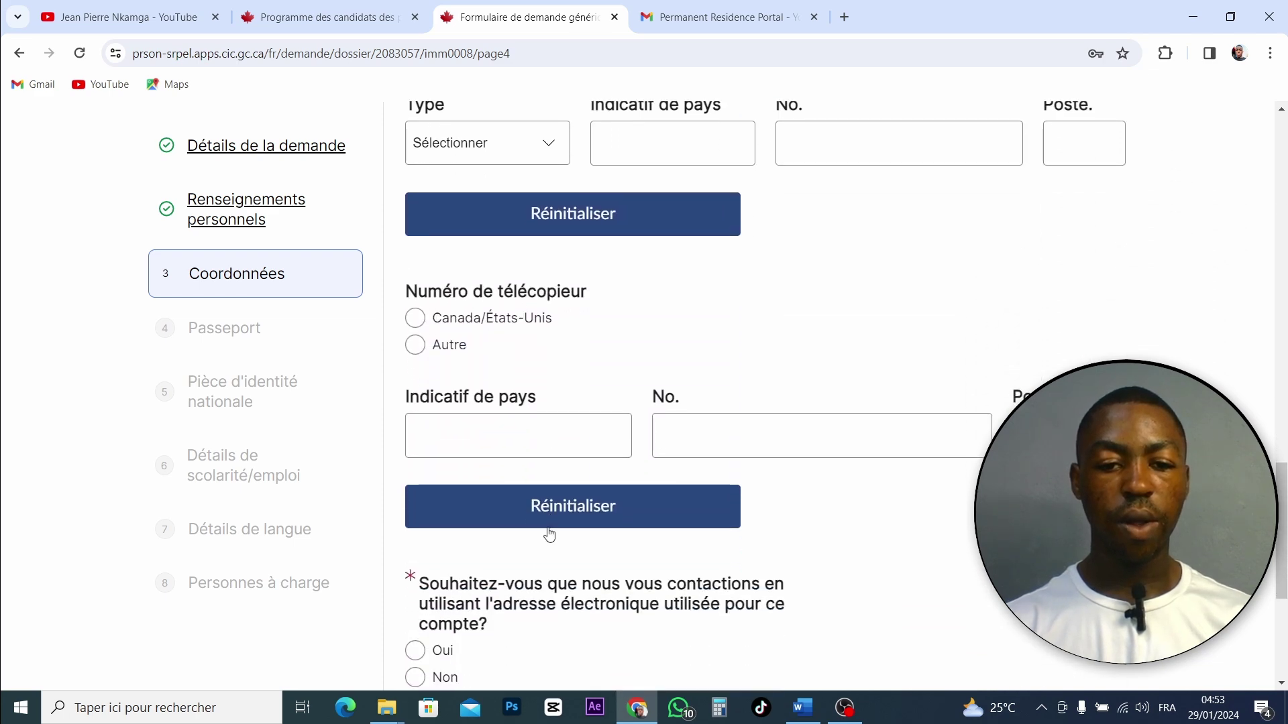
pyautogui.scroll(2, 549, 530)
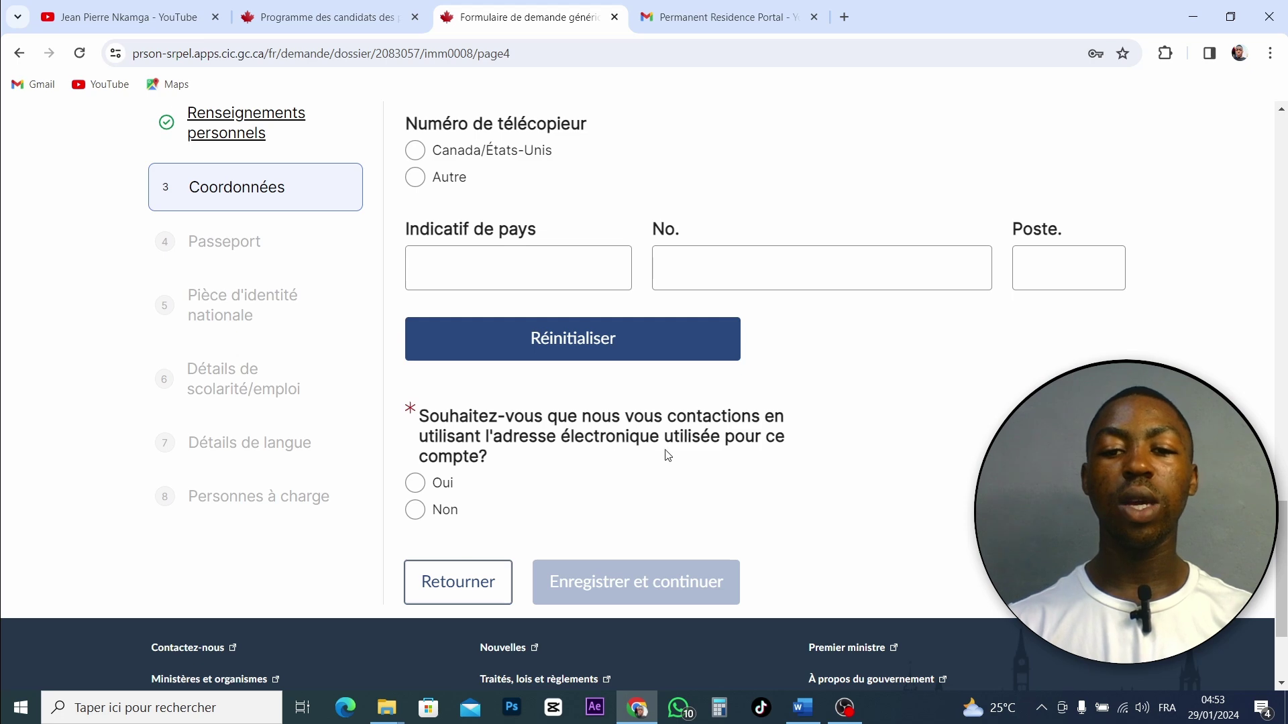
pyautogui.click(422, 487)
pyautogui.scroll(-2, 648, 461)
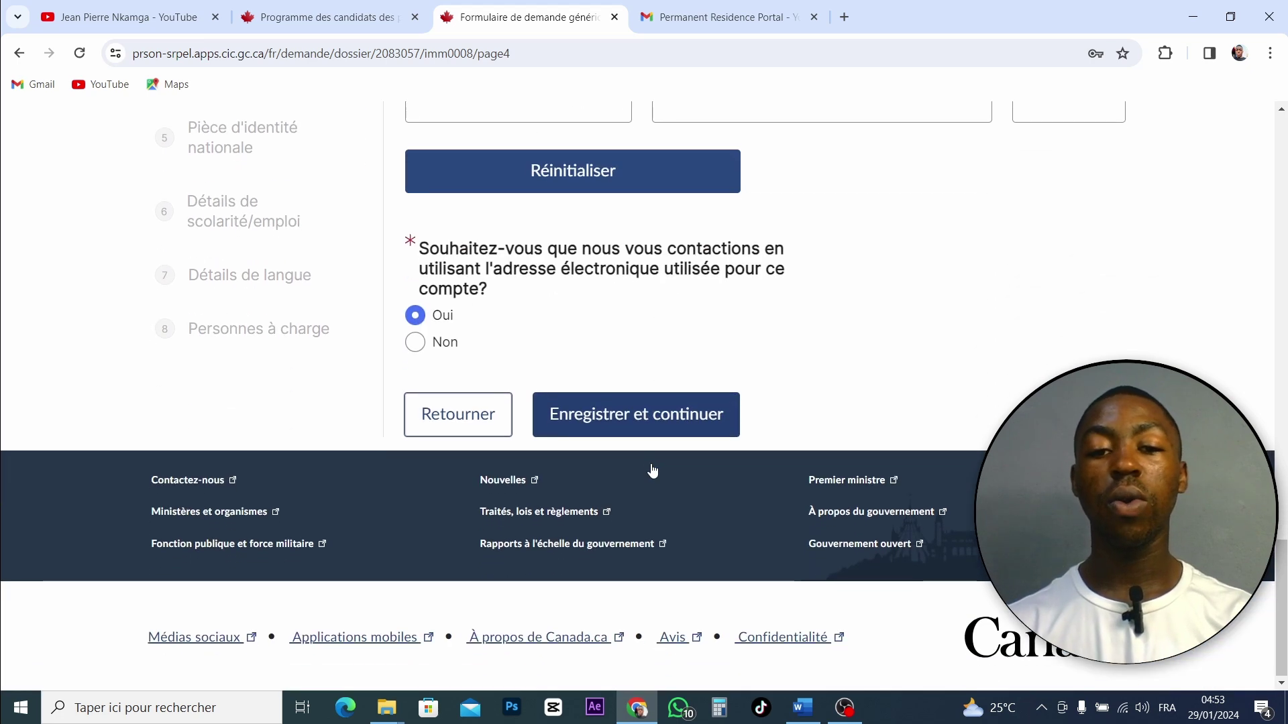
pyautogui.scroll(2, 646, 464)
pyautogui.scroll(-3, 645, 467)
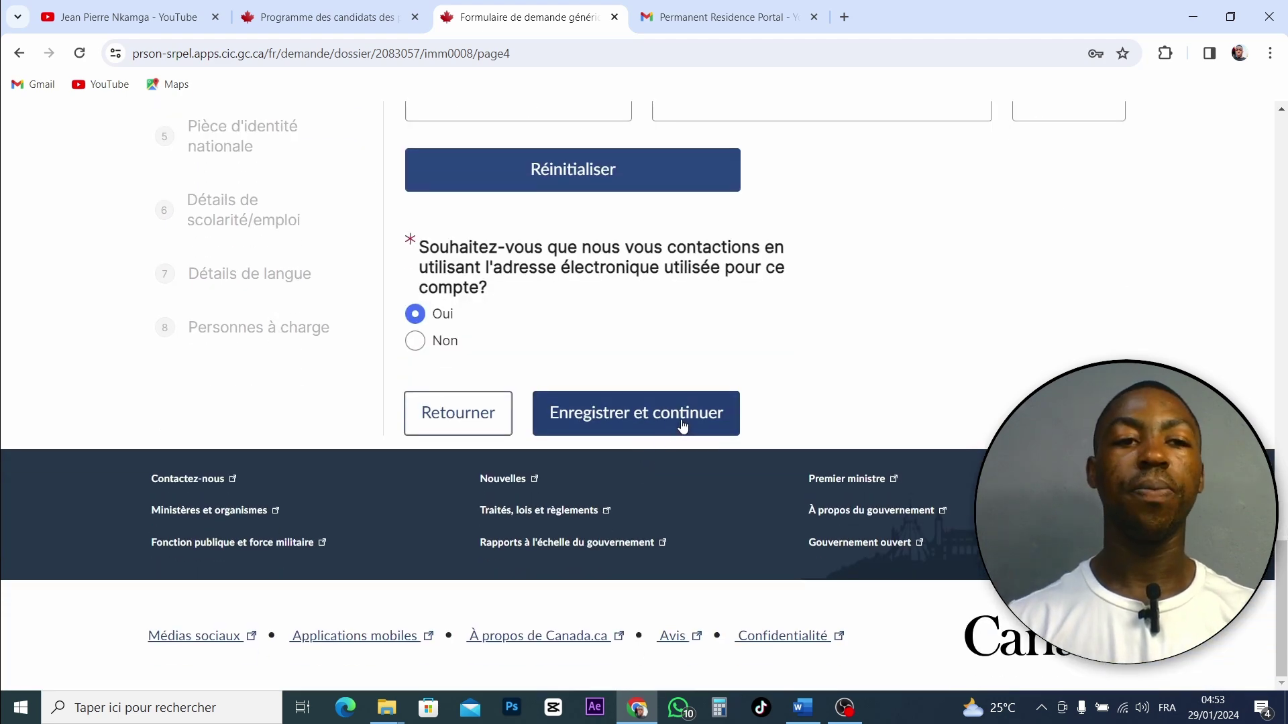
pyautogui.click(682, 426)
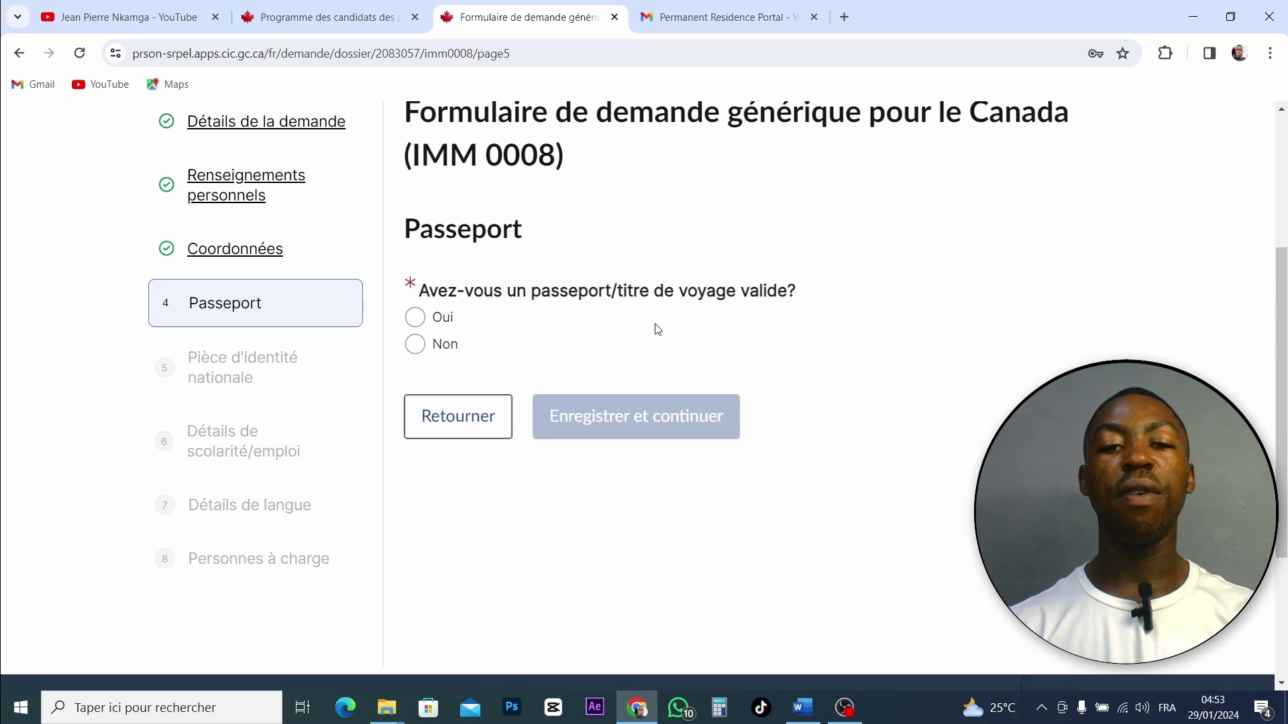
# Preview the passport fields under Oui, then settle on Non for holding a valid passport.
pyautogui.click(415, 317)
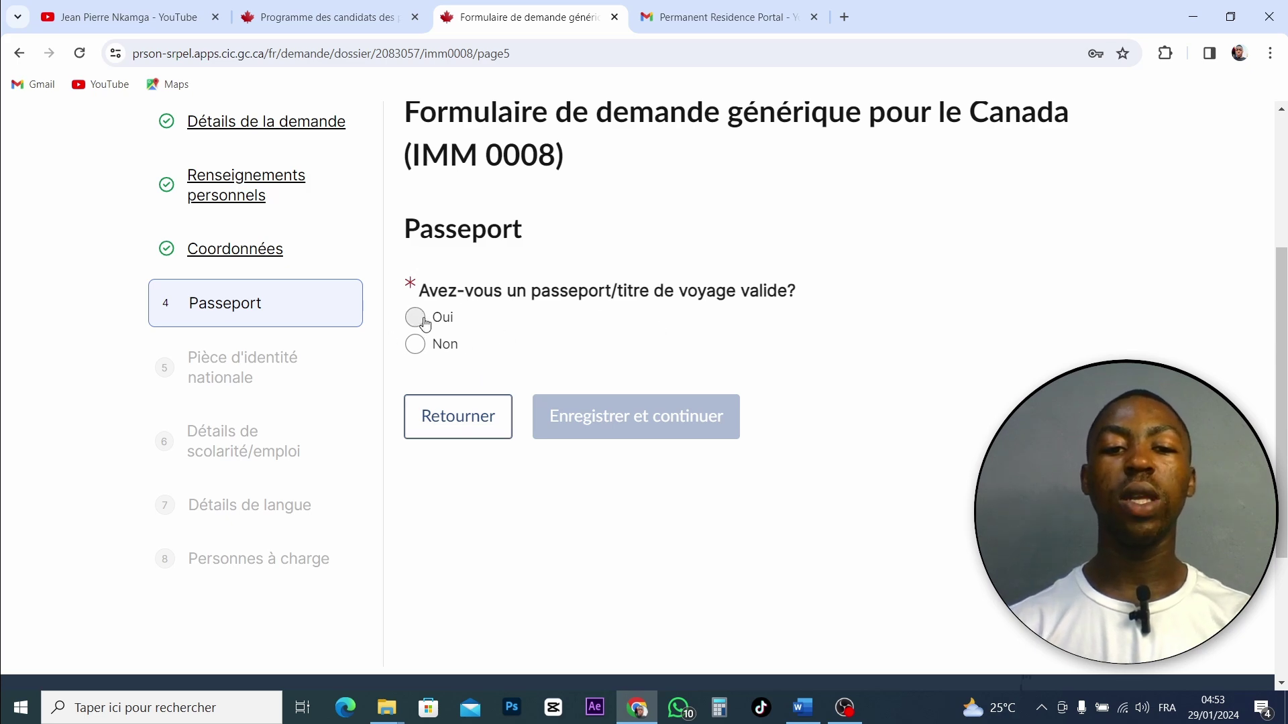
pyautogui.scroll(-2, 506, 382)
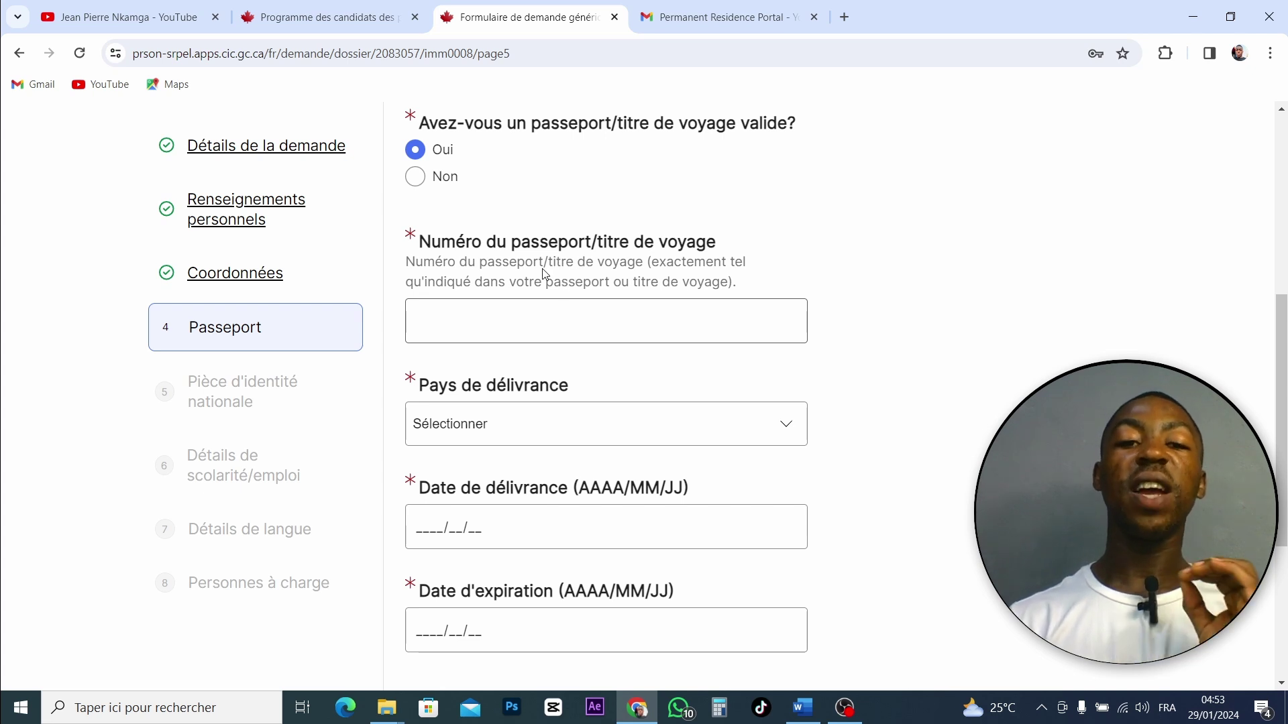
pyautogui.scroll(2, 545, 273)
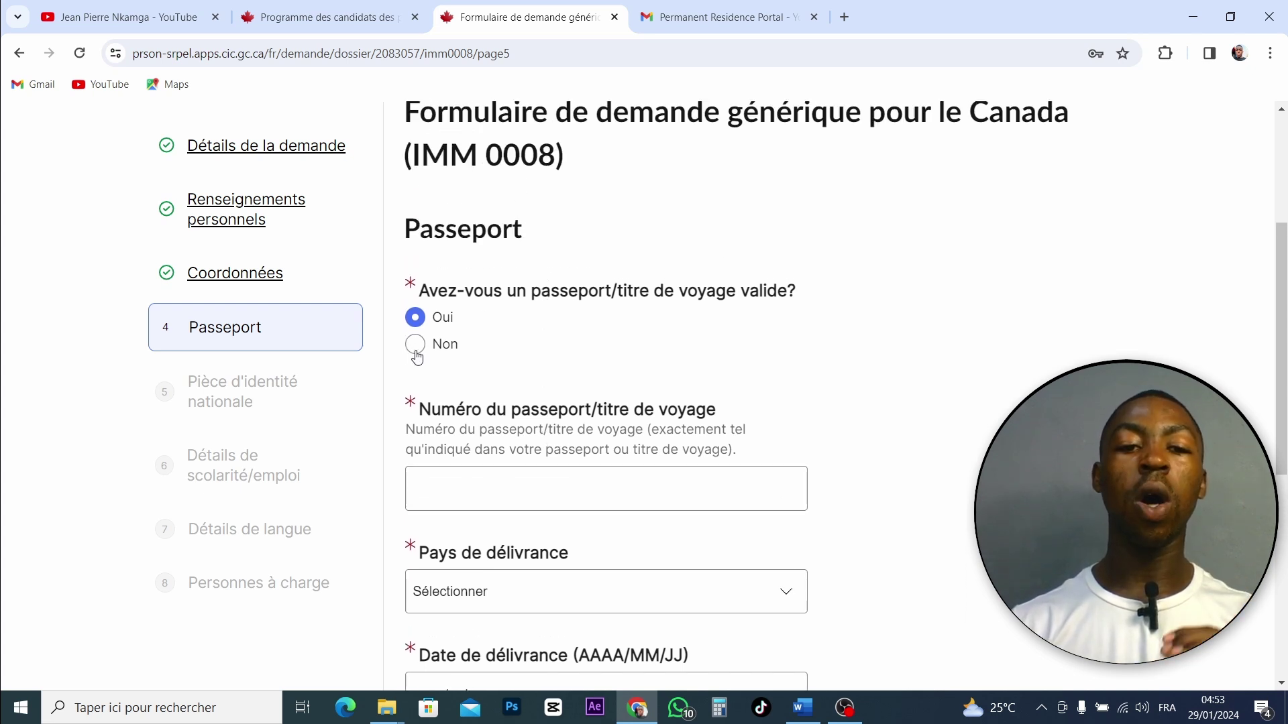
pyautogui.click(413, 349)
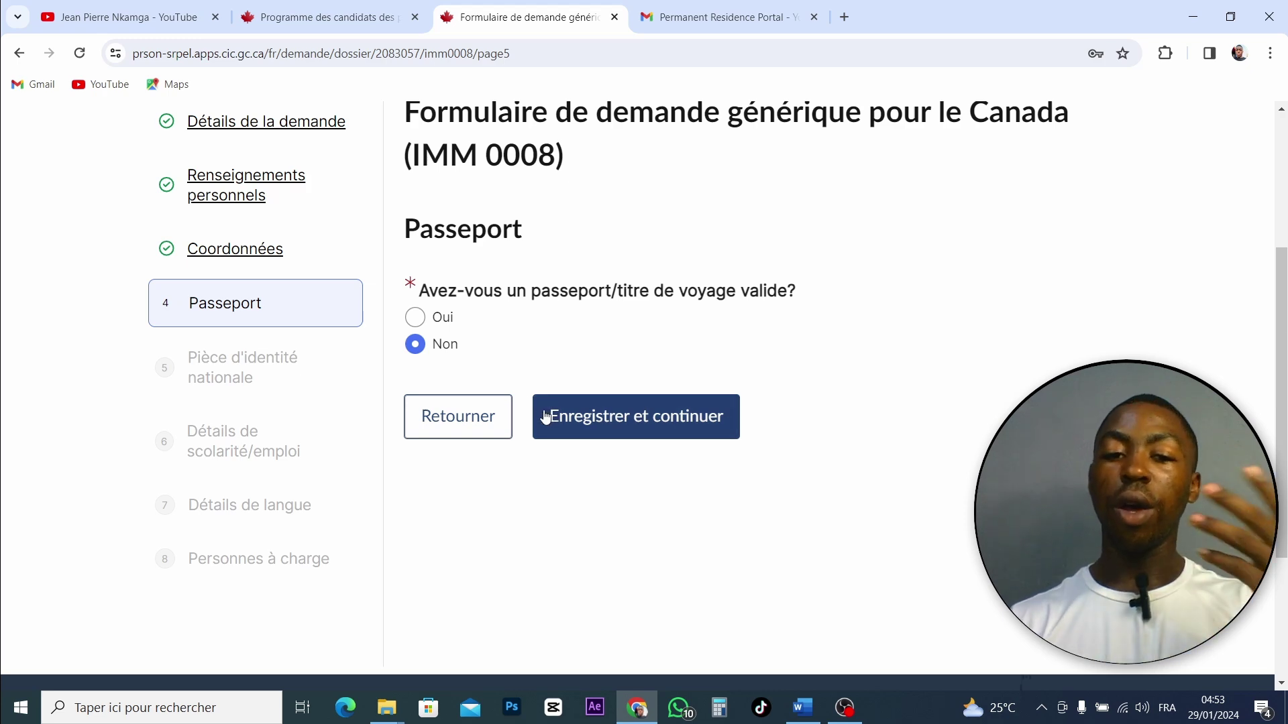
pyautogui.click(415, 317)
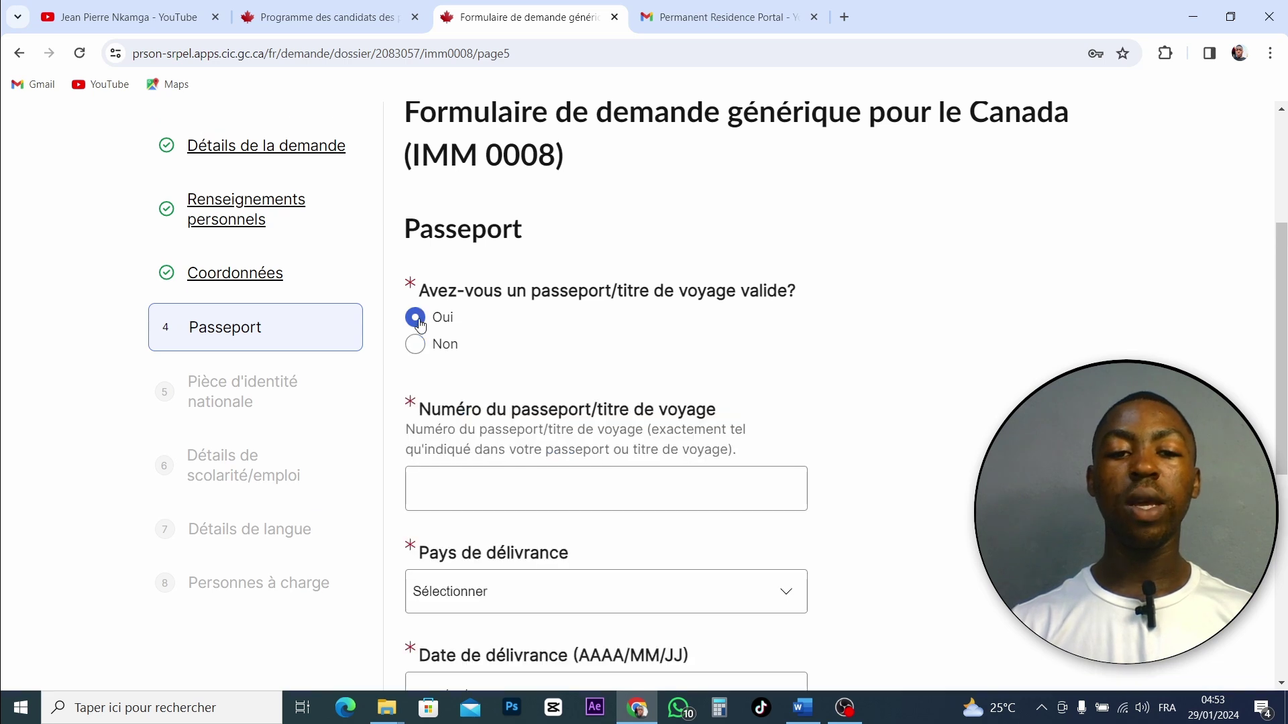
pyautogui.scroll(-1, 540, 451)
pyautogui.scroll(-3, 540, 452)
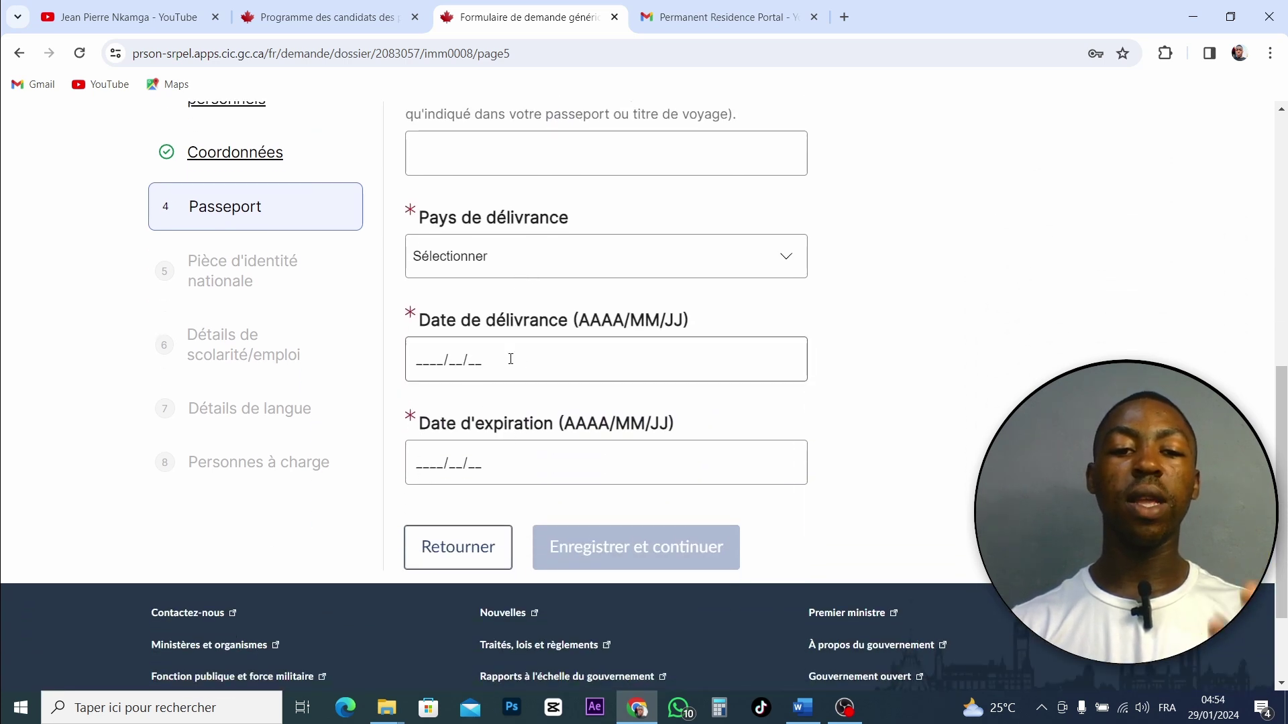
pyautogui.scroll(-2, 510, 358)
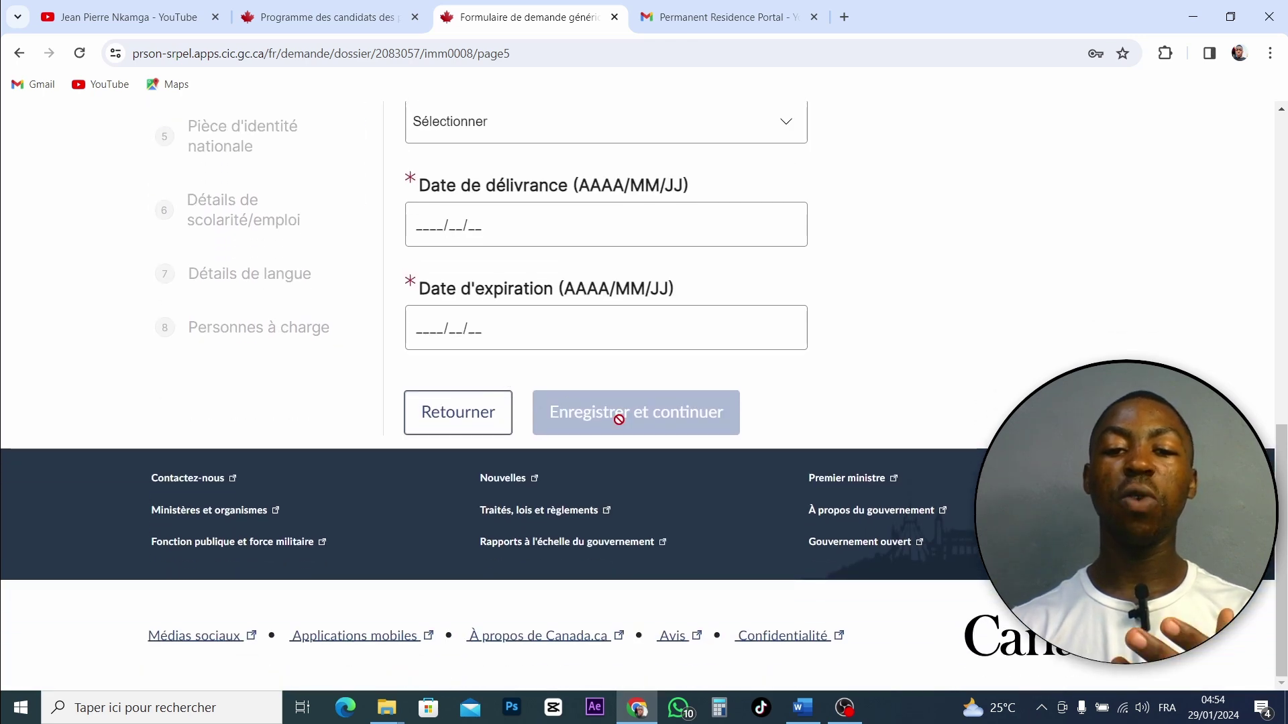
pyautogui.scroll(5, 619, 419)
pyautogui.scroll(-3, 604, 423)
pyautogui.scroll(4, 603, 423)
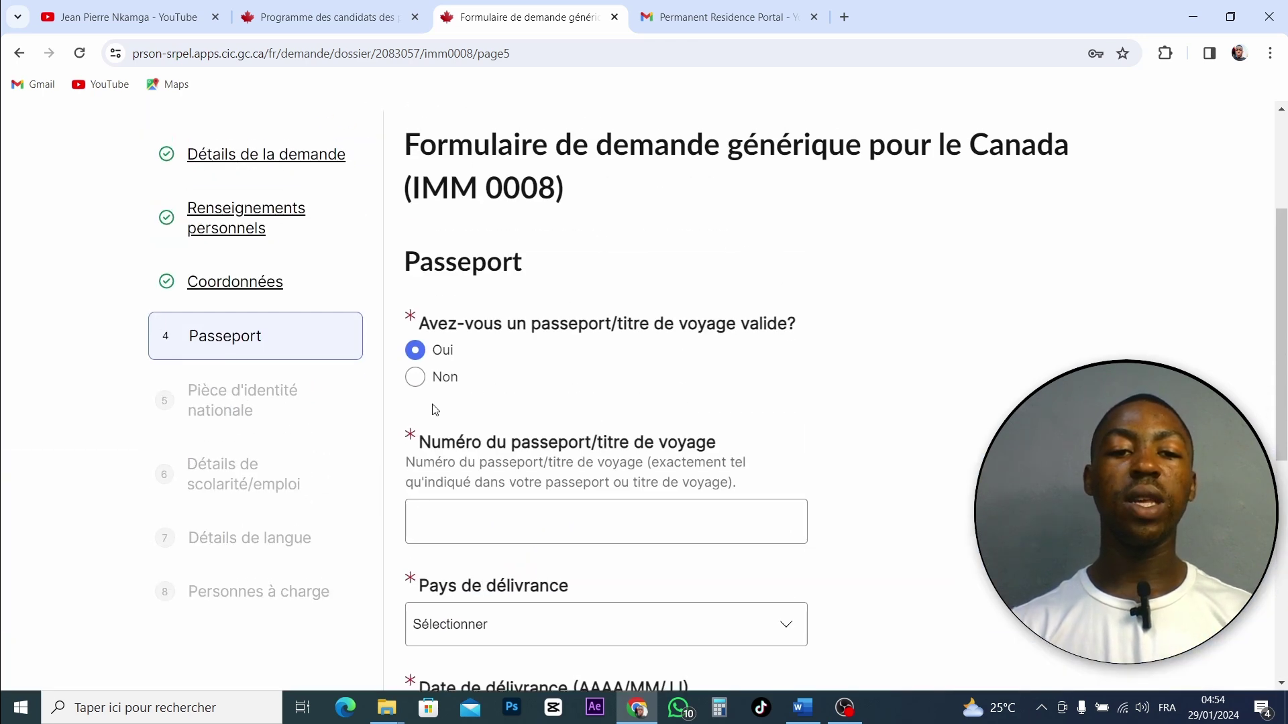
pyautogui.click(415, 377)
pyautogui.scroll(-3, 542, 400)
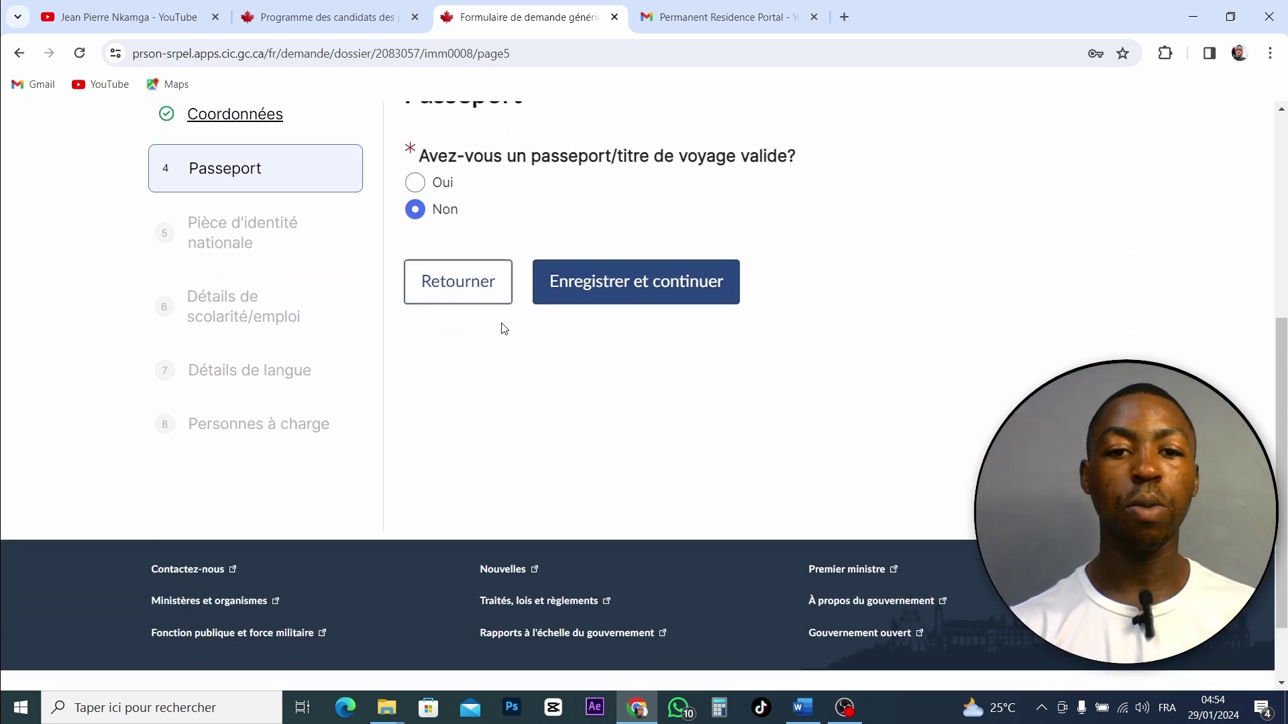
# Save the Passeport step, then answer Non to having a national identity document.
pyautogui.click(548, 283)
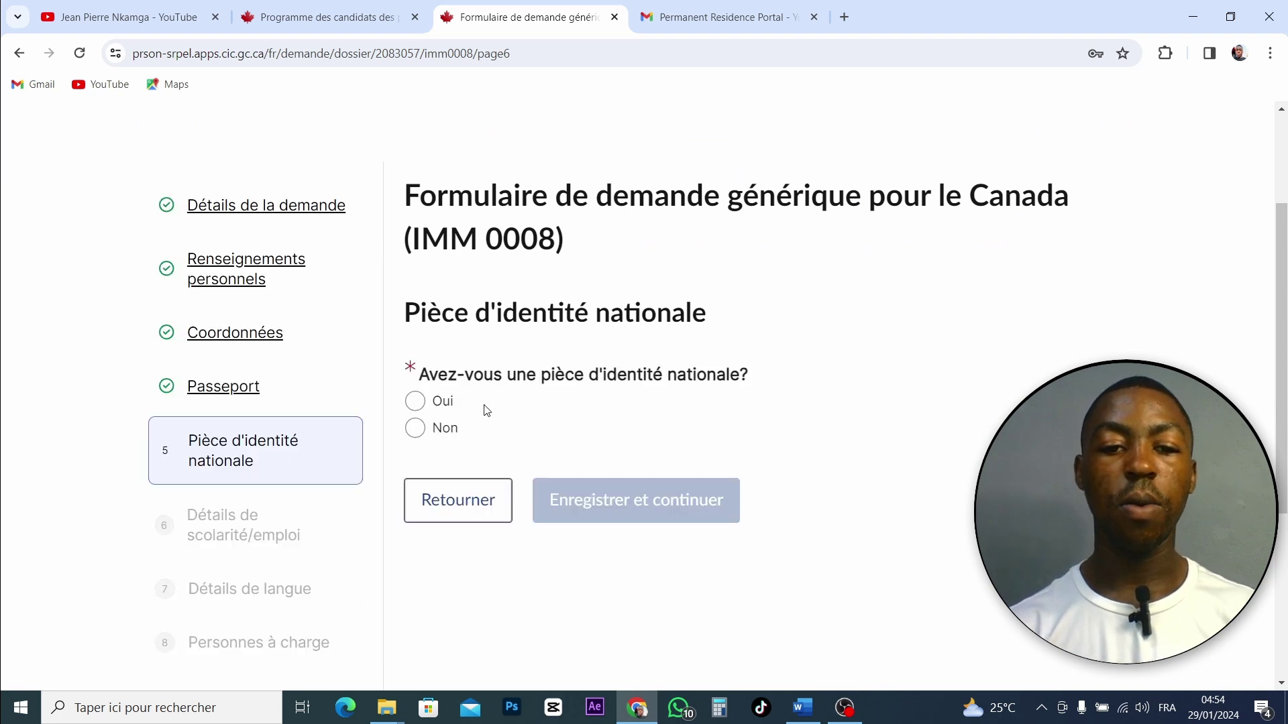
pyautogui.click(415, 401)
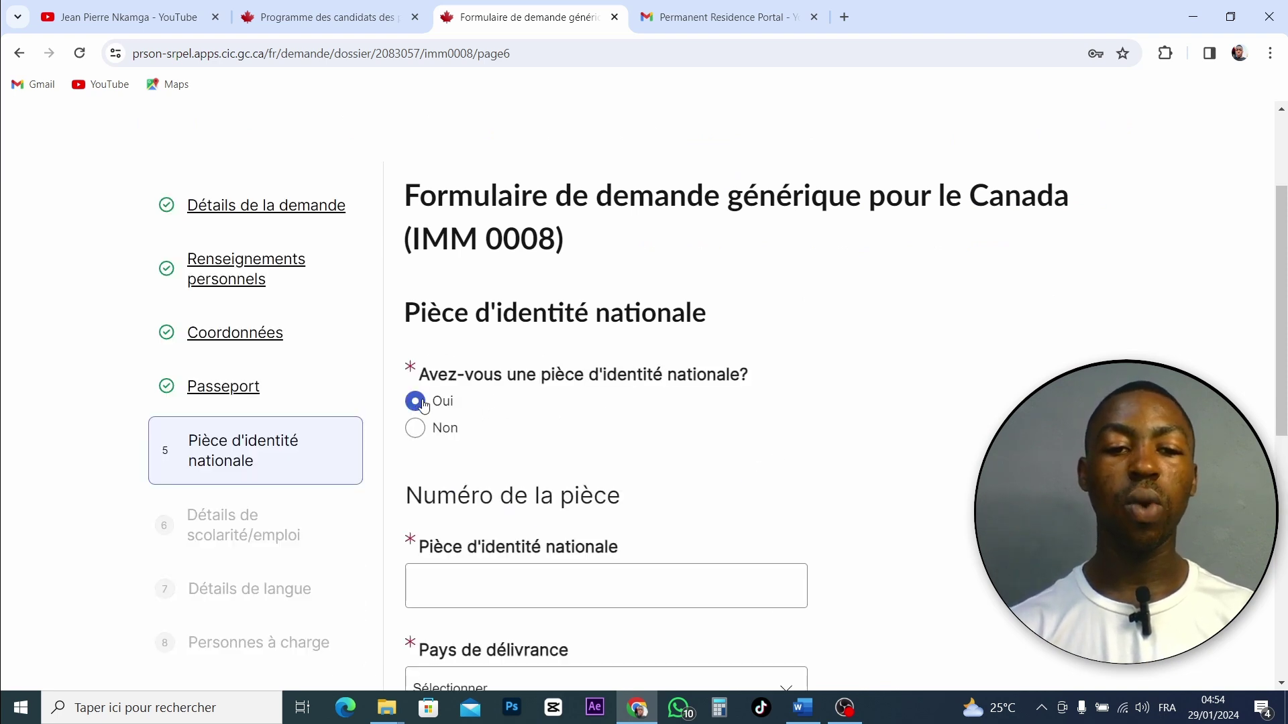
pyautogui.scroll(-3, 575, 459)
pyautogui.scroll(-5, 575, 459)
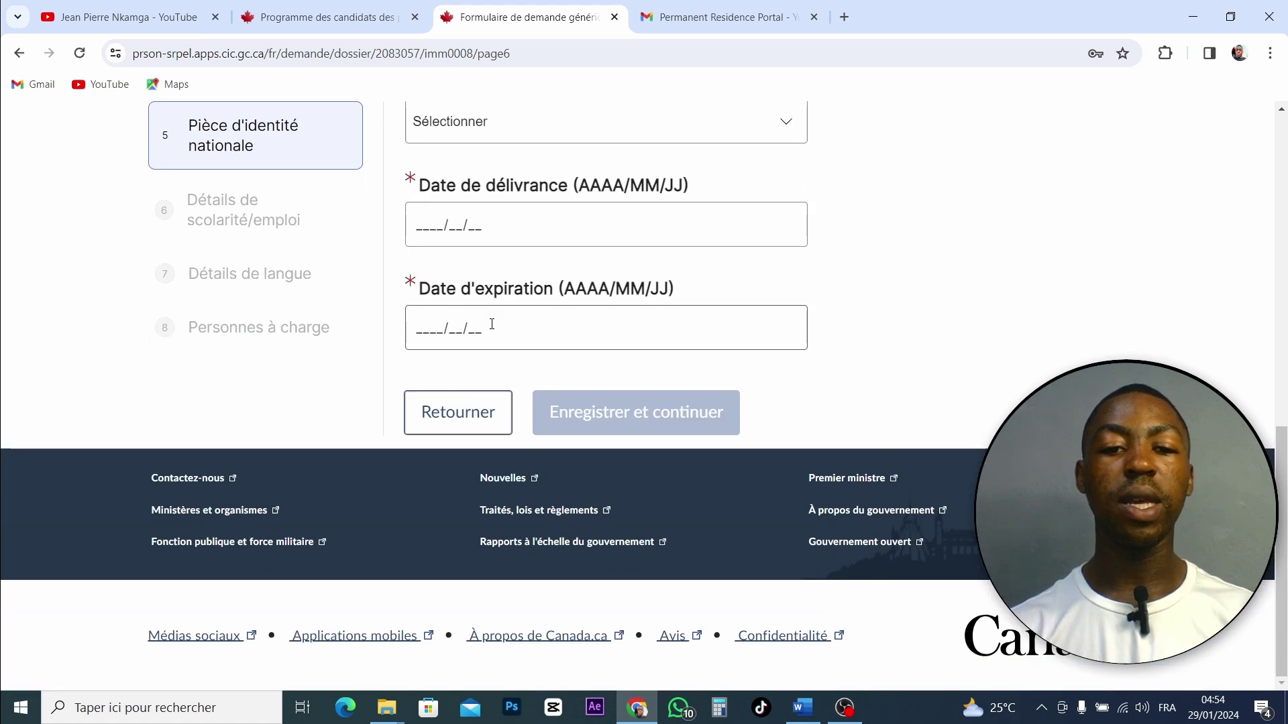
pyautogui.scroll(6, 601, 412)
pyautogui.scroll(1, 609, 413)
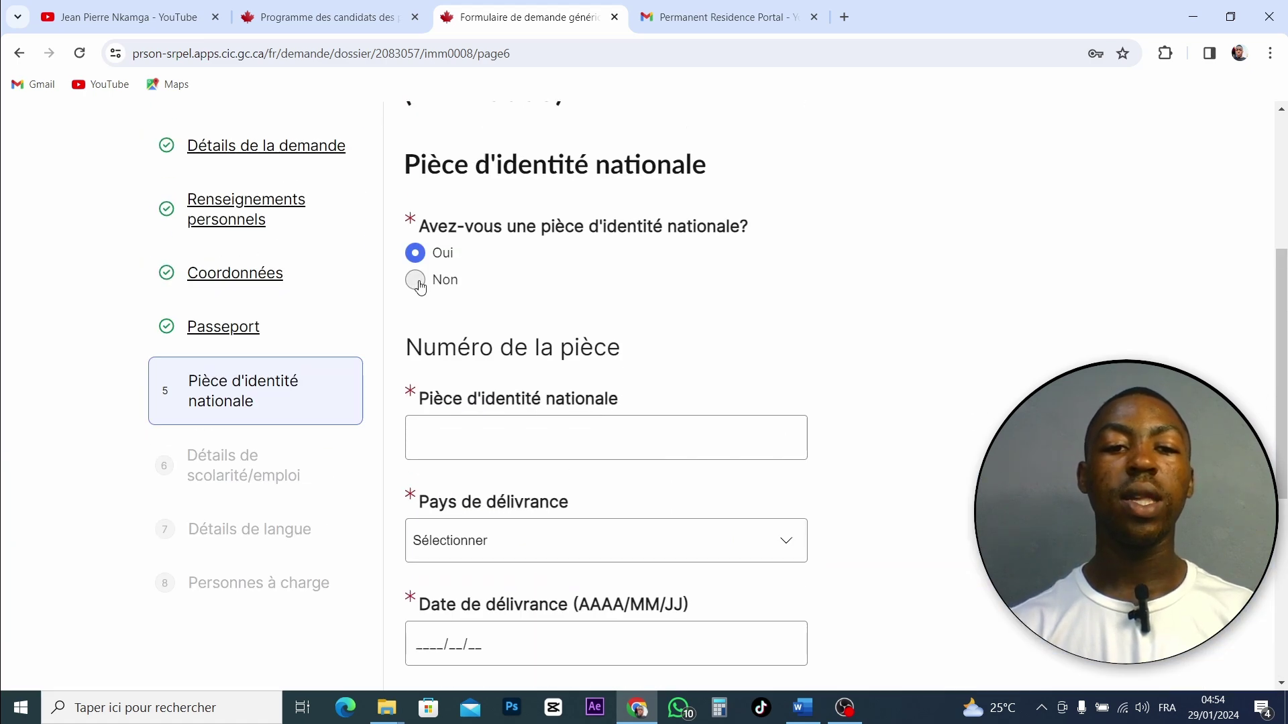
pyautogui.click(415, 279)
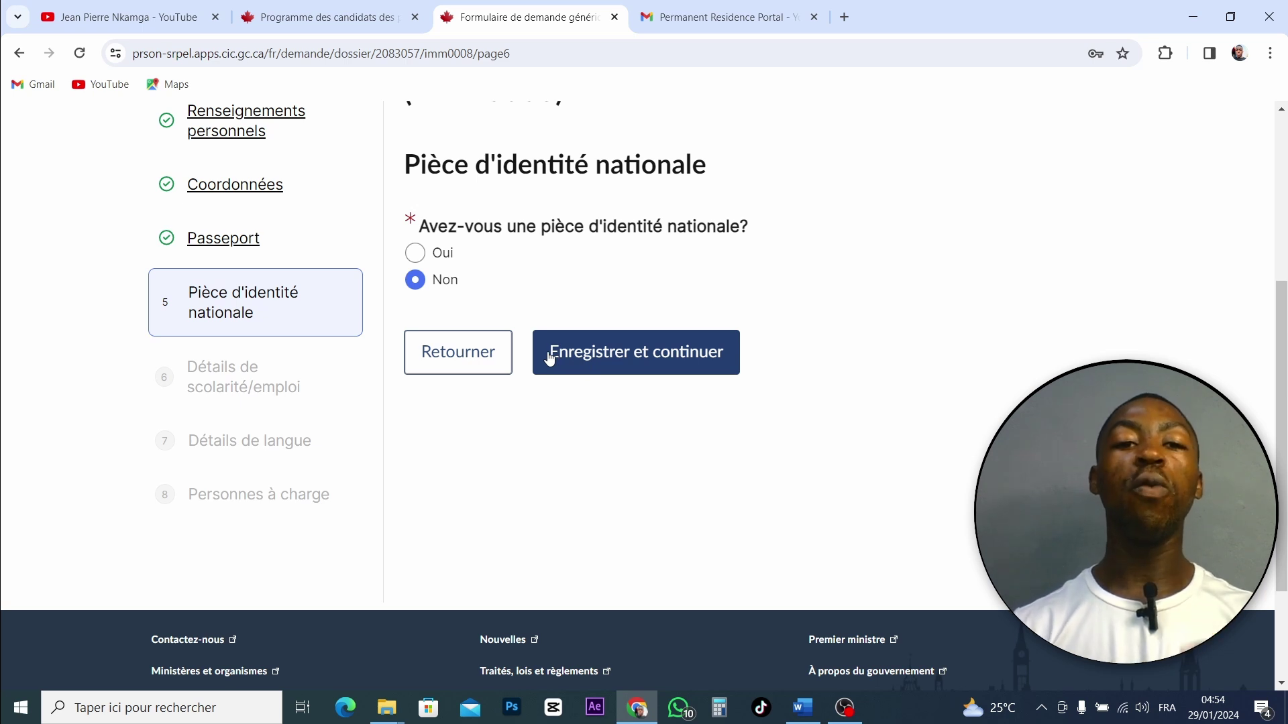
# Save the ID step and record Baccalauréat with 12 years of study.
pyautogui.click(549, 359)
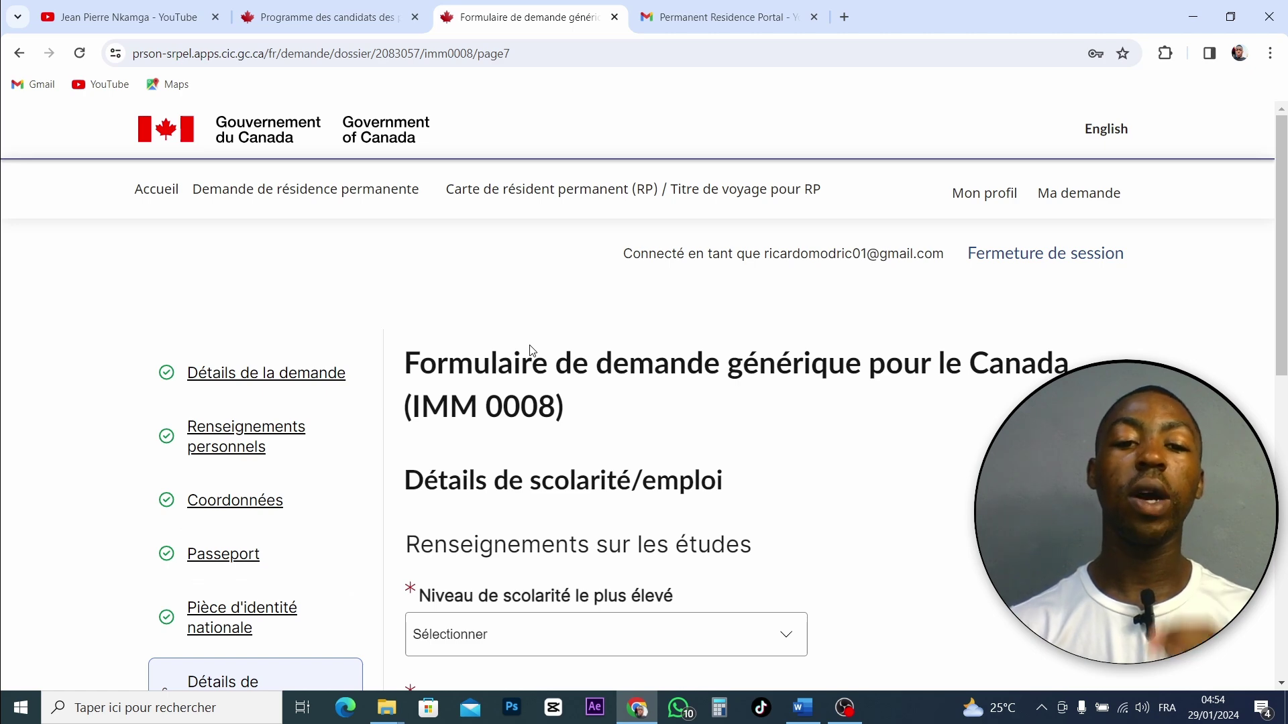
pyautogui.scroll(-5, 529, 352)
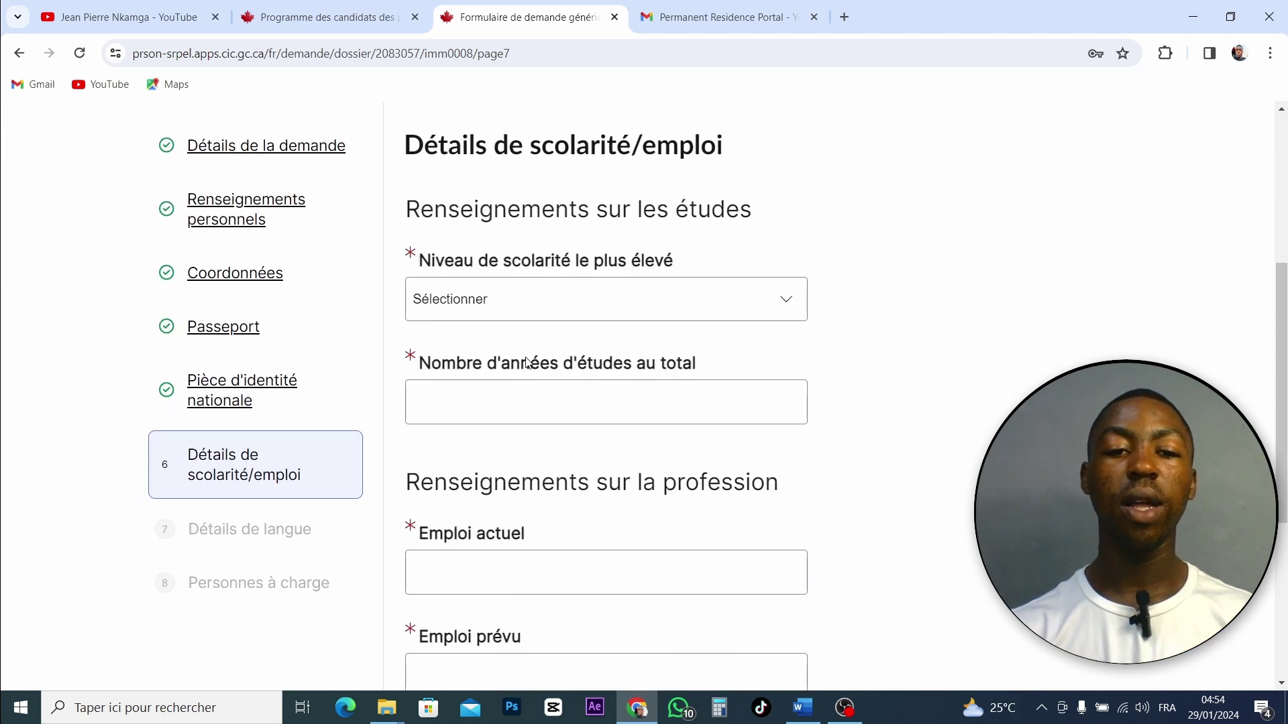
pyautogui.click(472, 305)
pyautogui.click(457, 362)
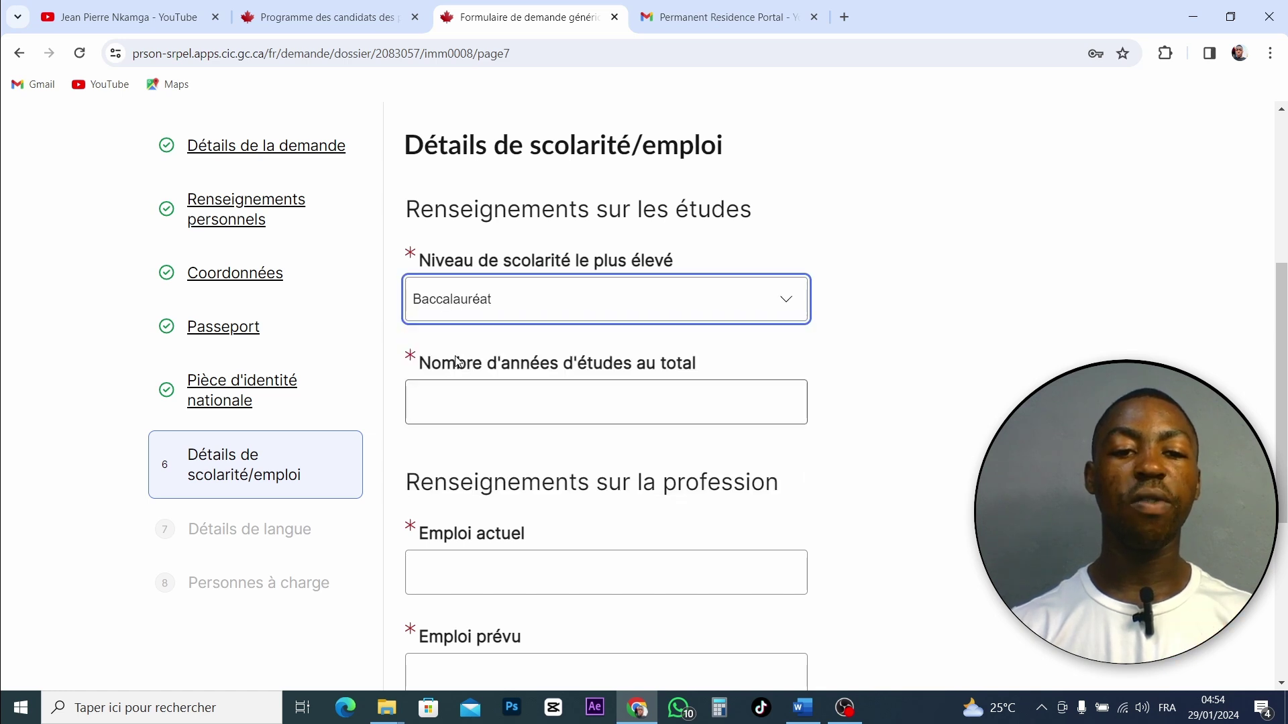
pyautogui.click(506, 407)
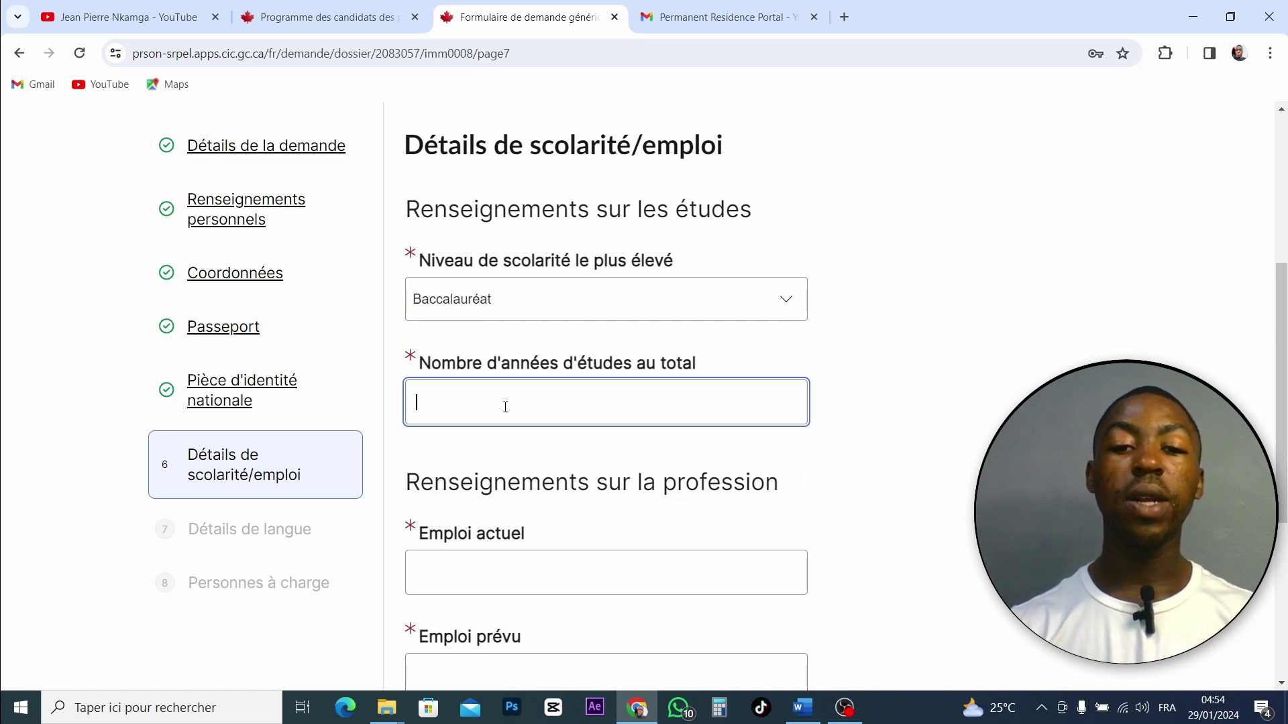
pyautogui.write('12')
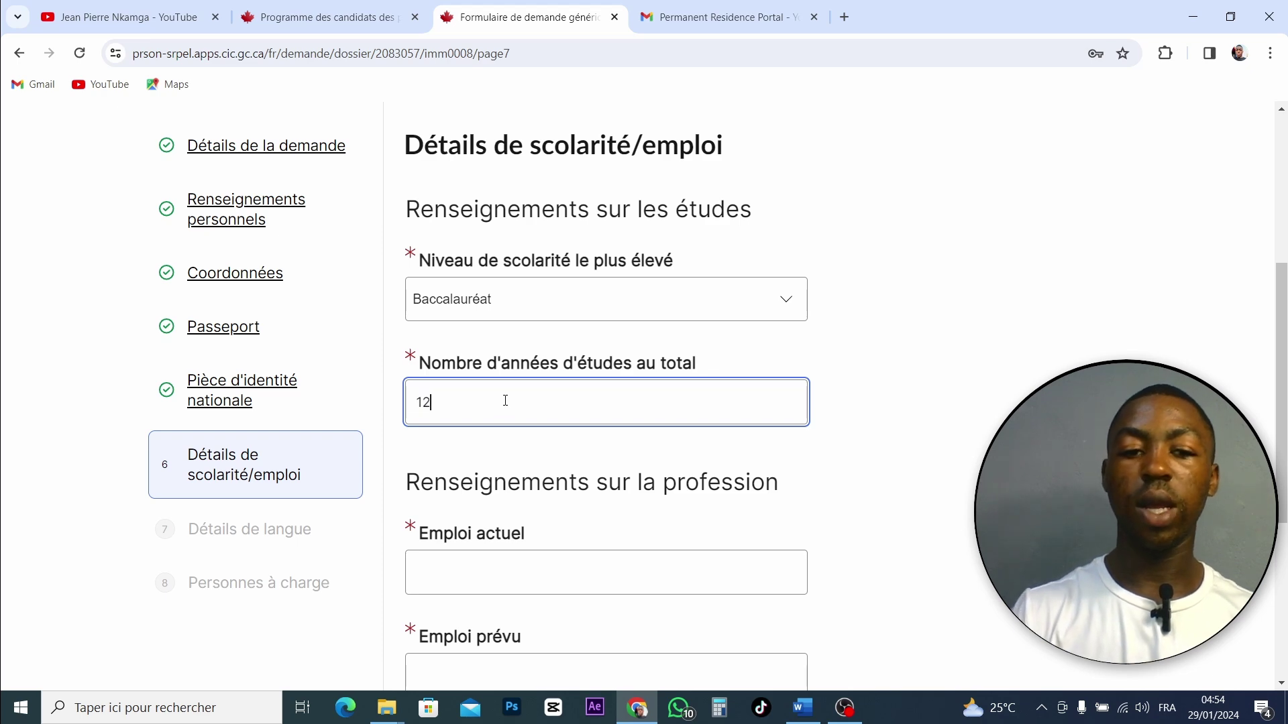
pyautogui.scroll(-2, 510, 402)
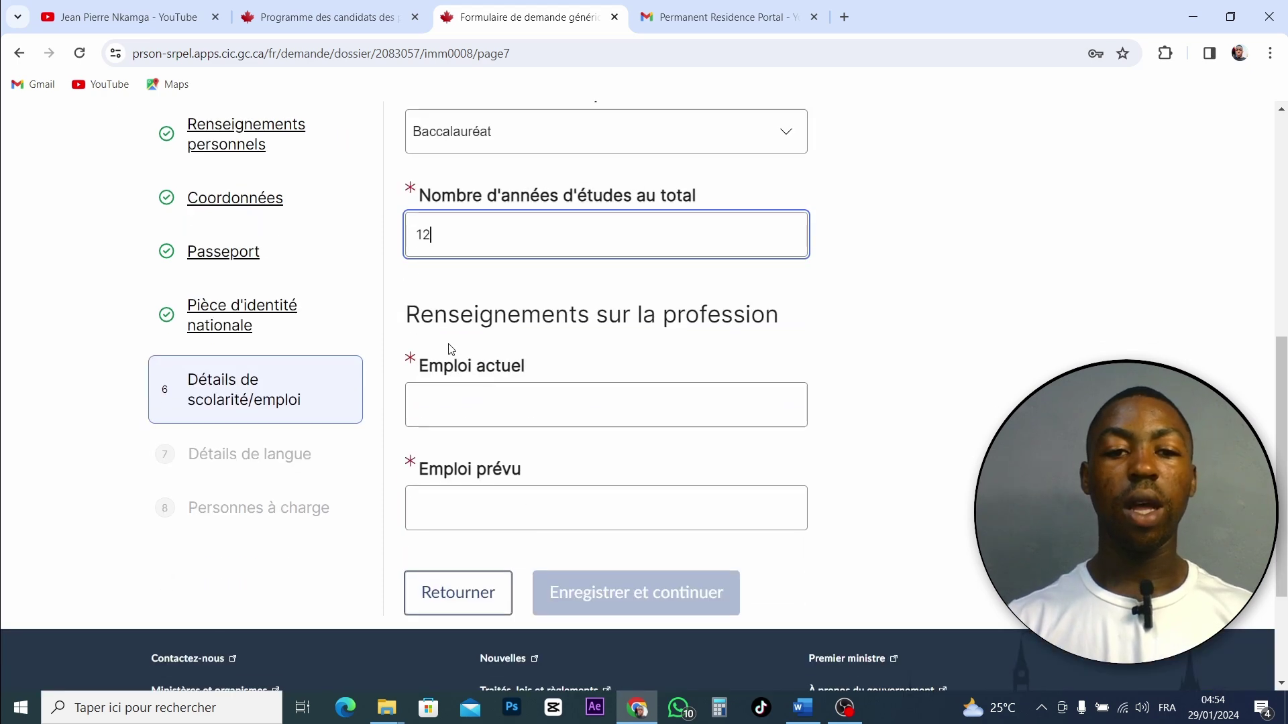
# Enter electricien as both current and intended job, then save the education/employment page.
pyautogui.click(443, 403)
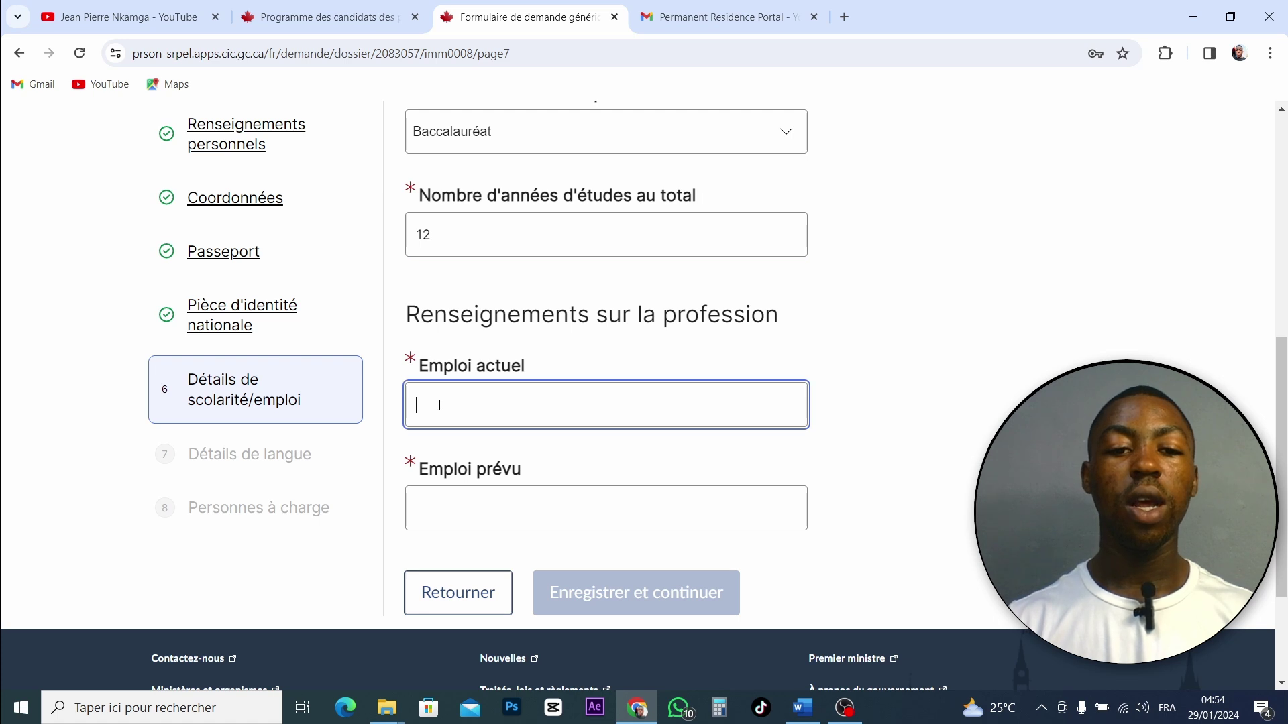
pyautogui.write('étudient')
pyautogui.moveTo(473, 406); pyautogui.dragTo(397, 416)
pyautogui.write('e')
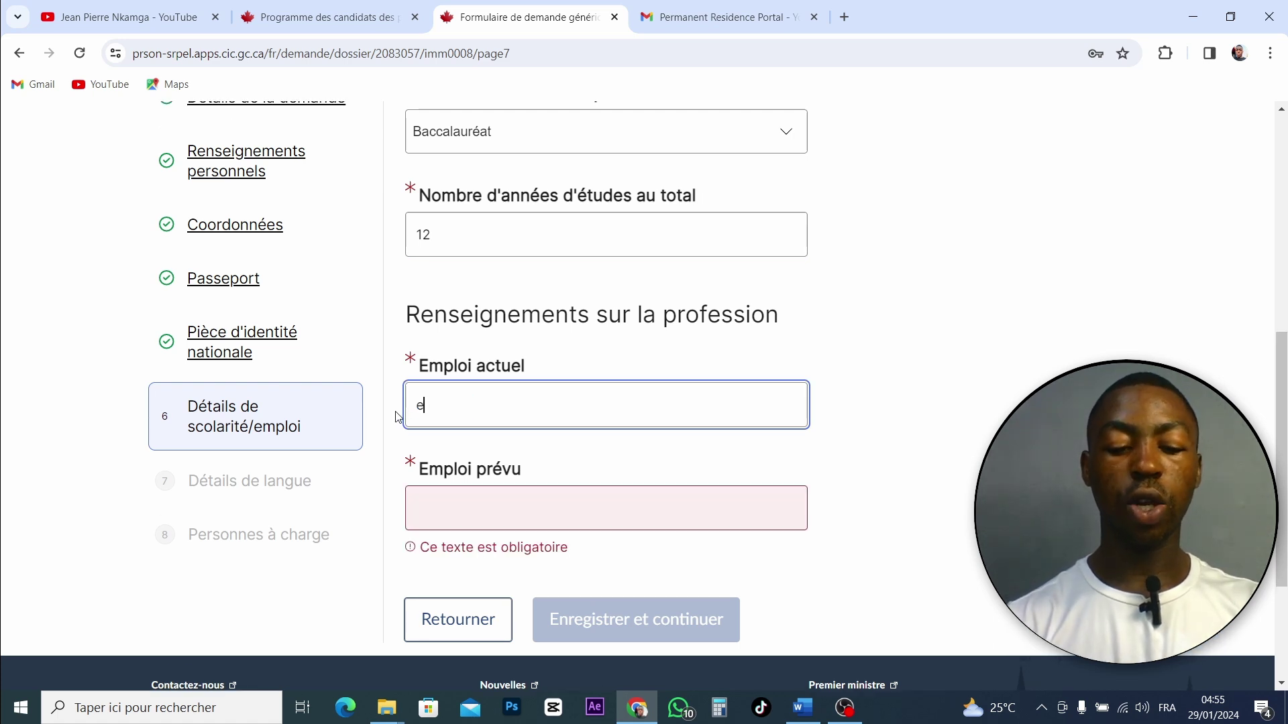
pyautogui.write('lect')
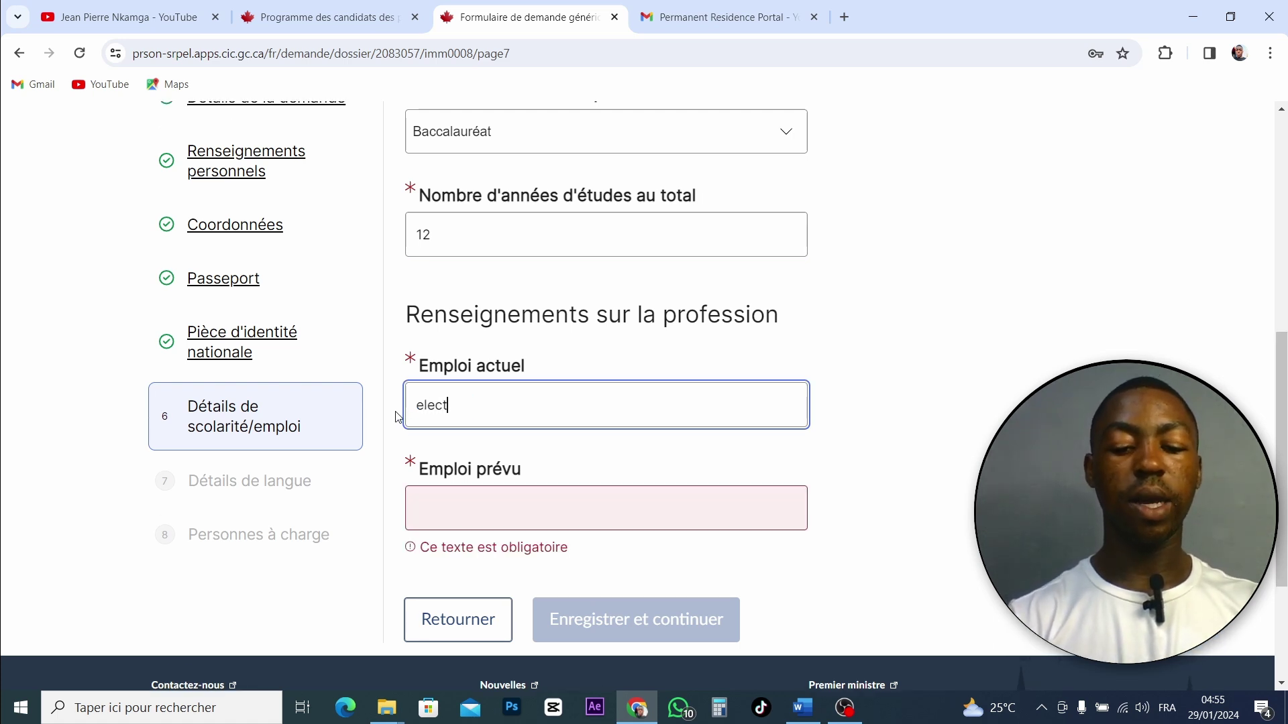
pyautogui.write('ricien')
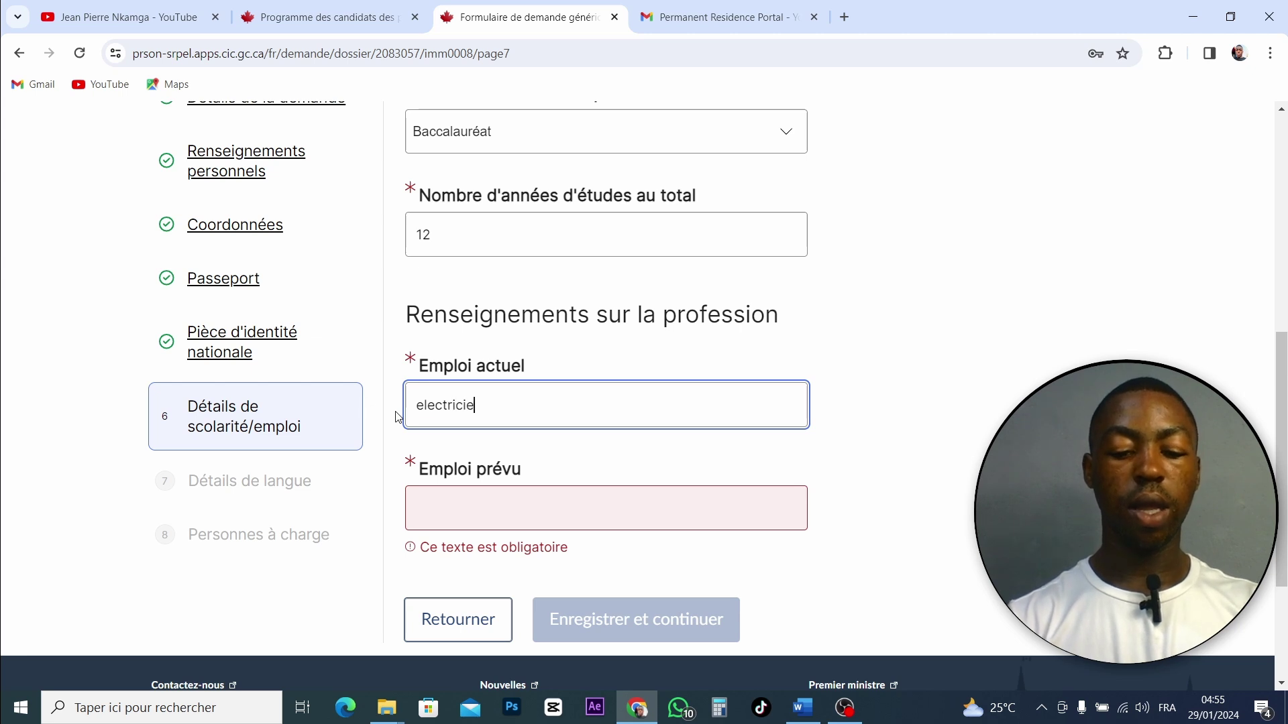
pyautogui.click(463, 516)
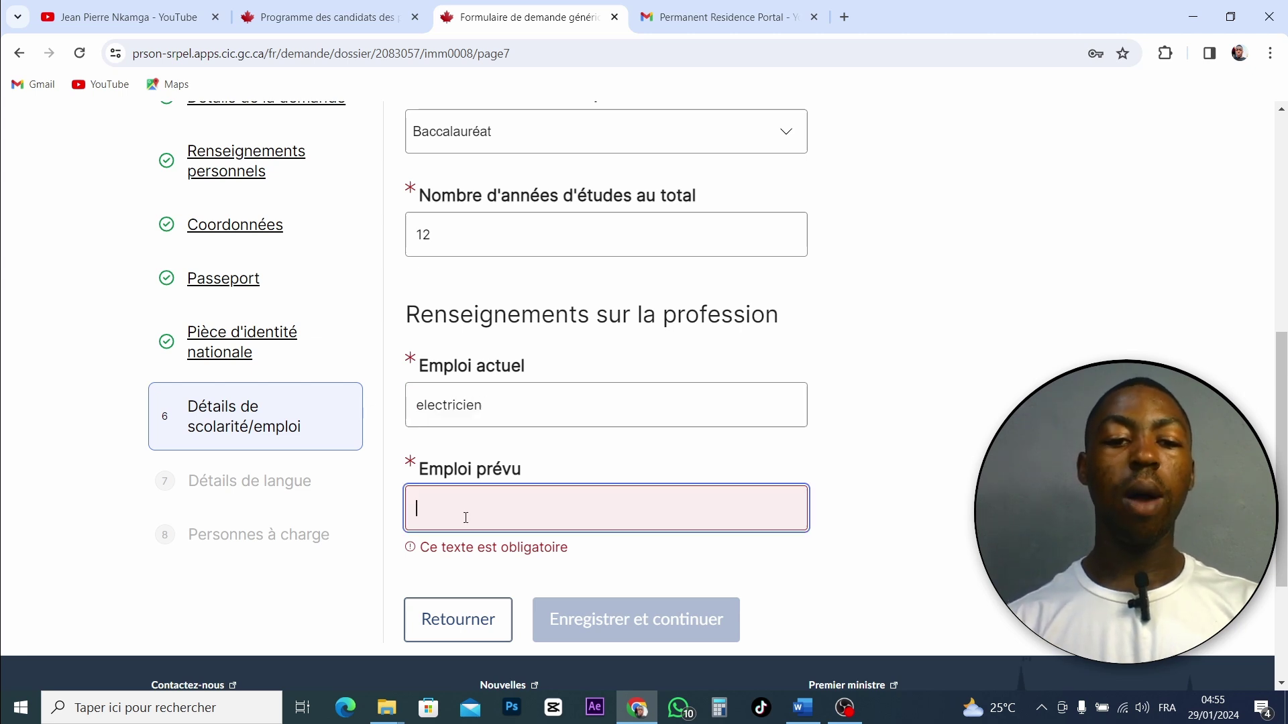
pyautogui.write('el')
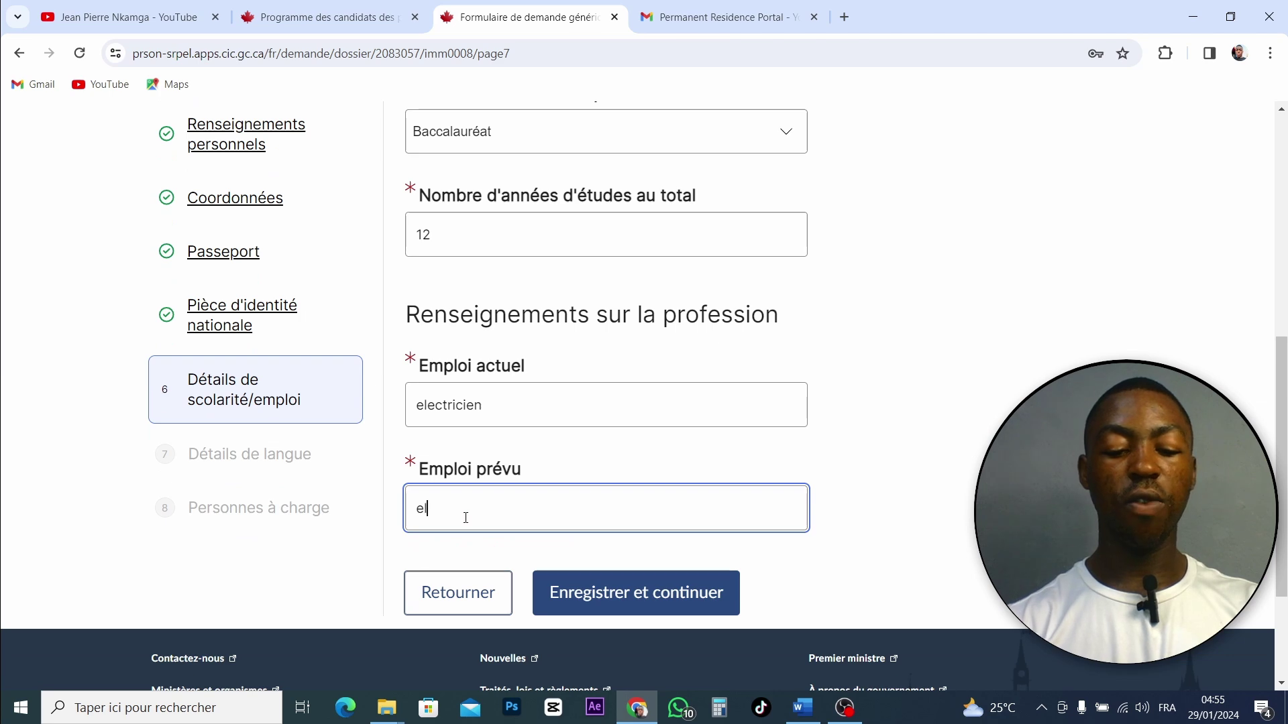
pyautogui.write('ectricien')
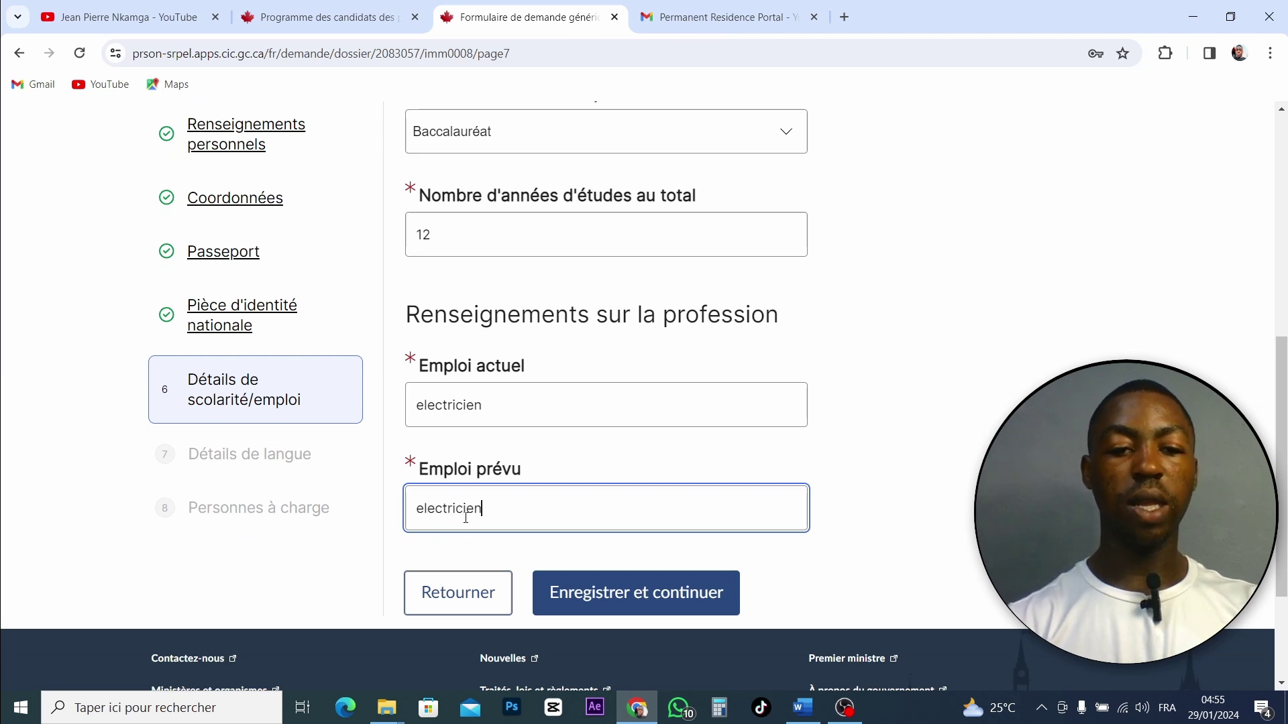
pyautogui.scroll(-3, 470, 463)
pyautogui.click(614, 413)
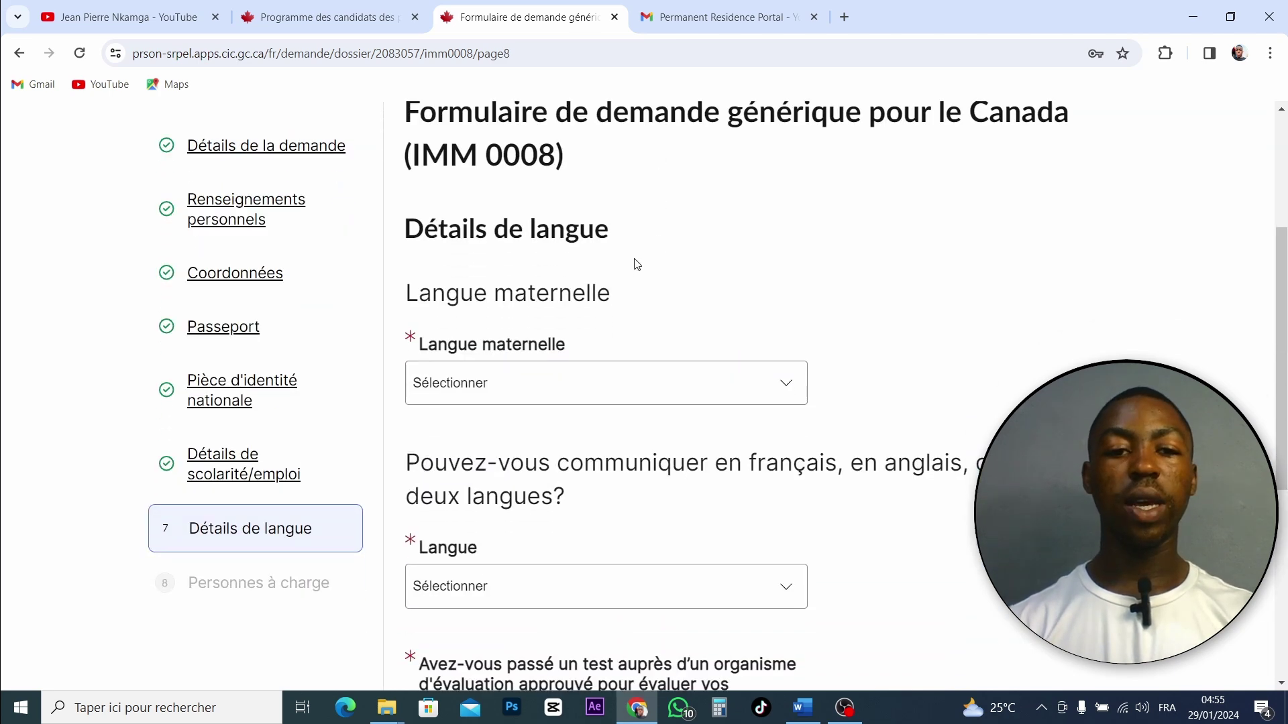
# Set both the mother tongue and the communication language to Français.
pyautogui.click(453, 391)
pyautogui.scroll(-20, 468, 191)
pyautogui.scroll(5, 473, 178)
pyautogui.scroll(-8, 463, 194)
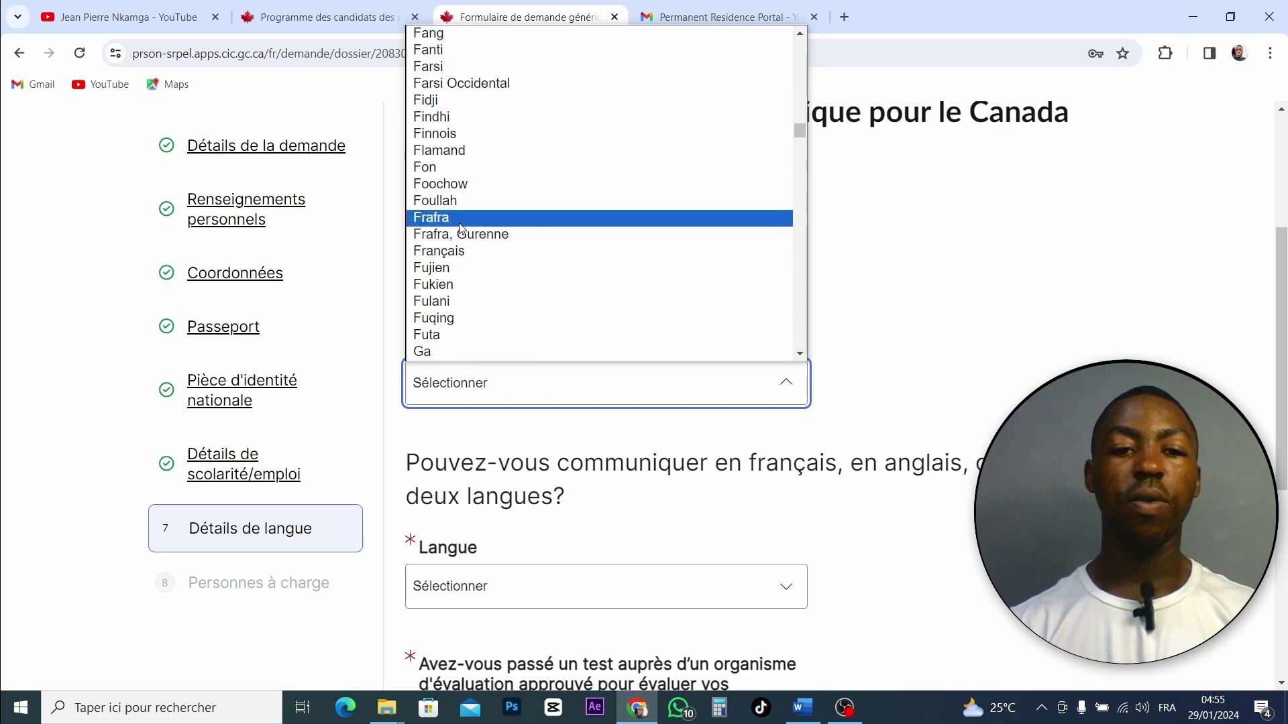
pyautogui.click(460, 251)
pyautogui.scroll(-3, 458, 419)
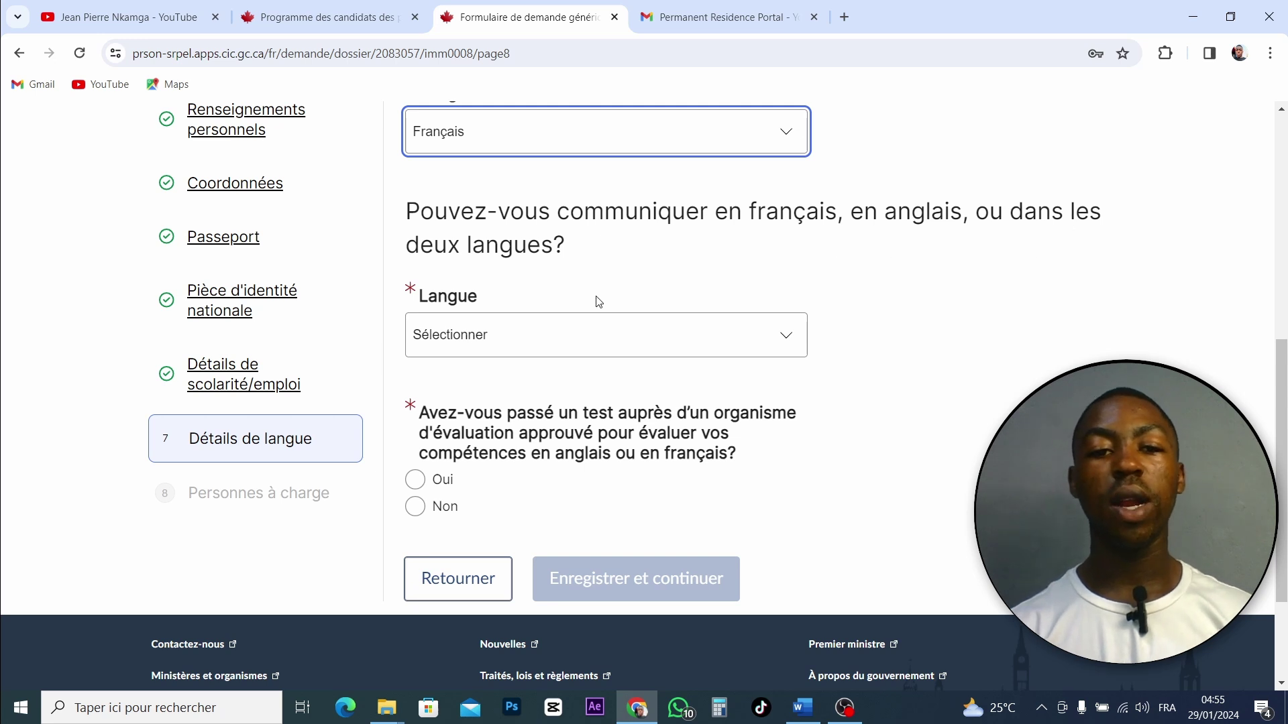
pyautogui.click(442, 337)
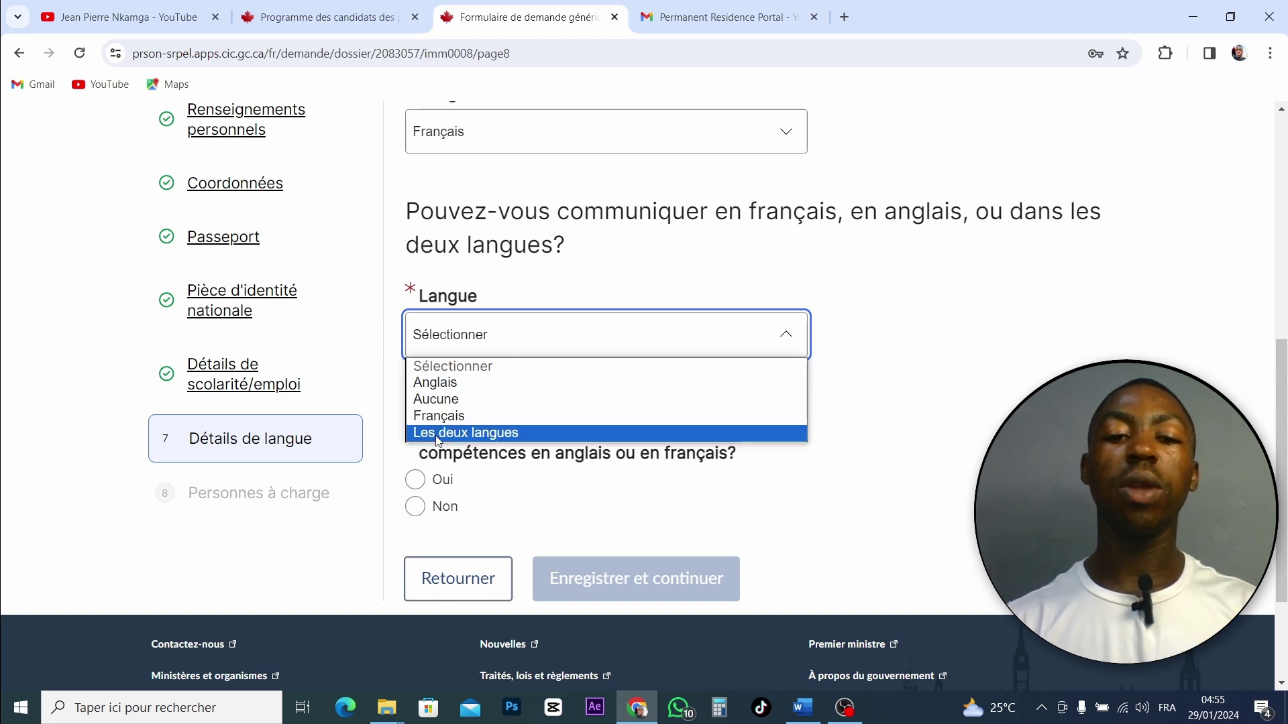
pyautogui.click(446, 417)
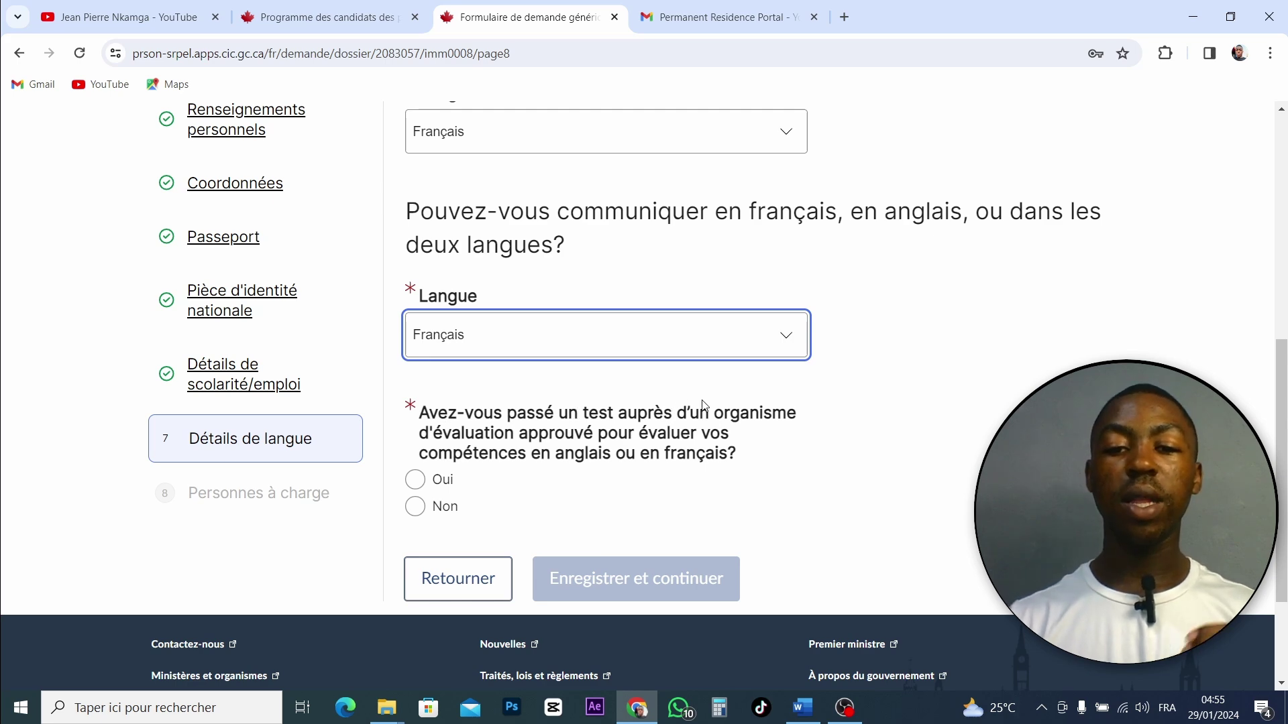
# Answer Oui to the language test question and save the language details.
pyautogui.scroll(-2, 398, 536)
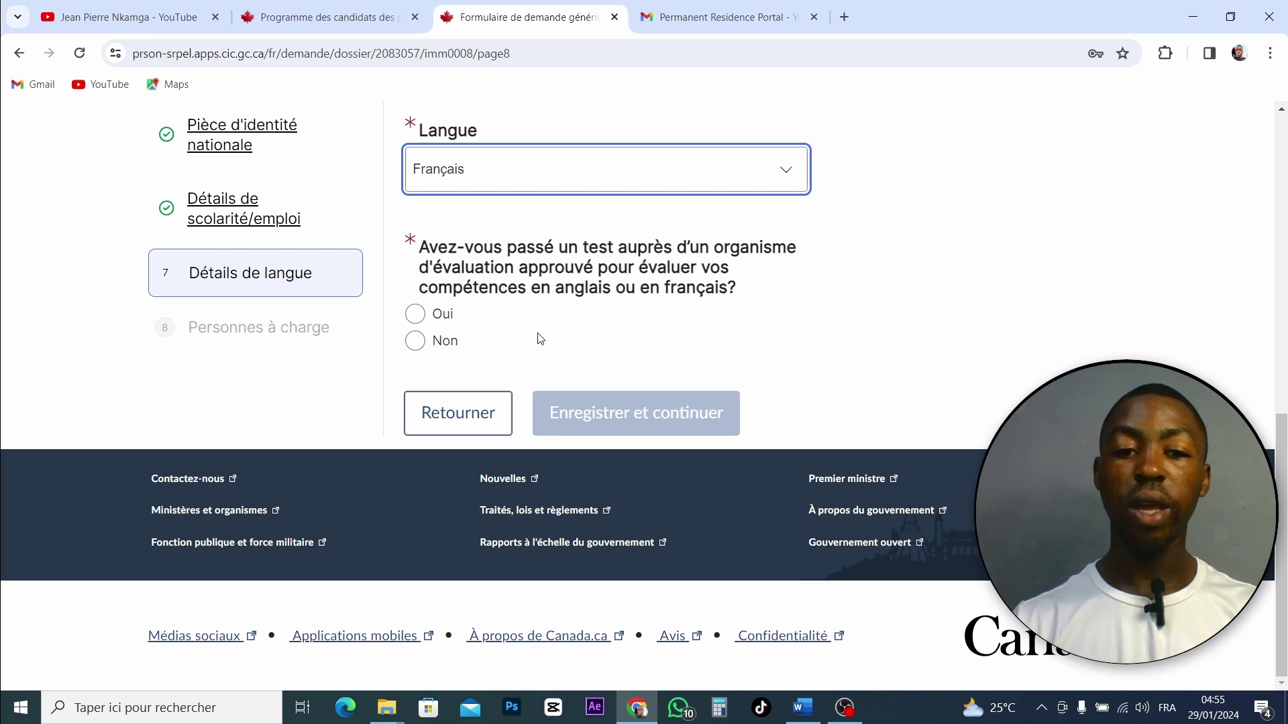
pyautogui.click(415, 315)
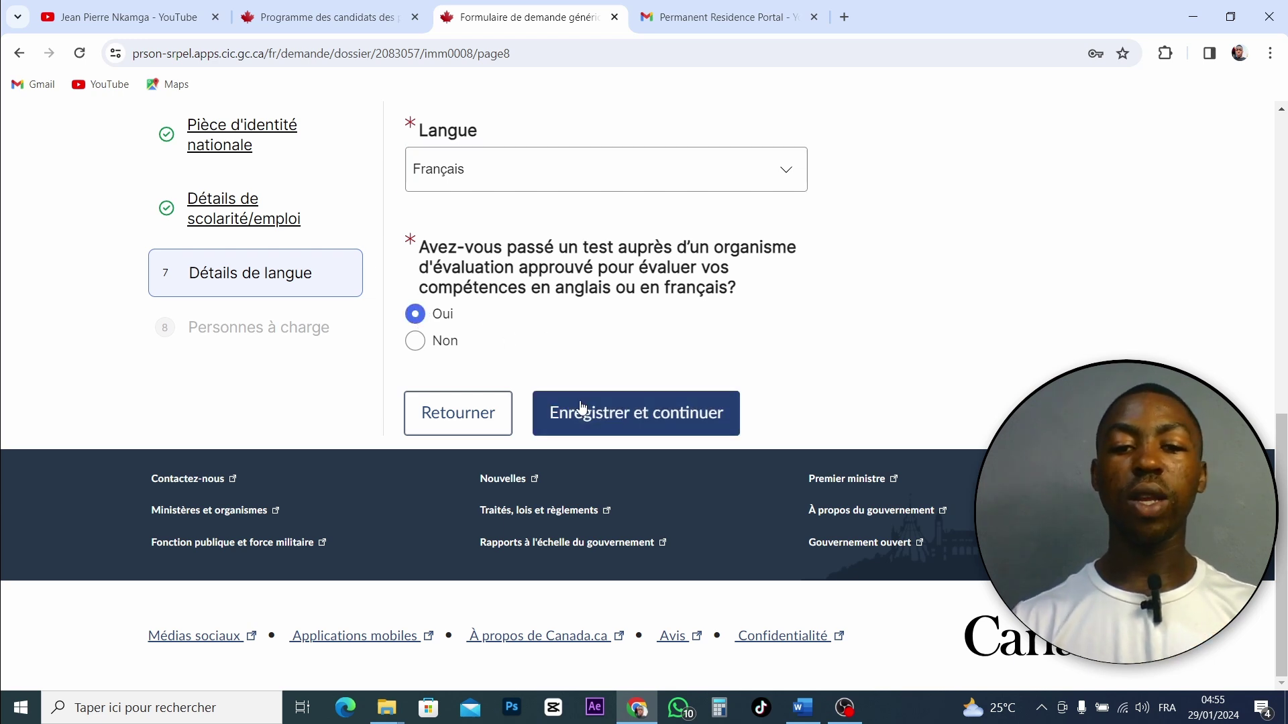
pyautogui.click(415, 342)
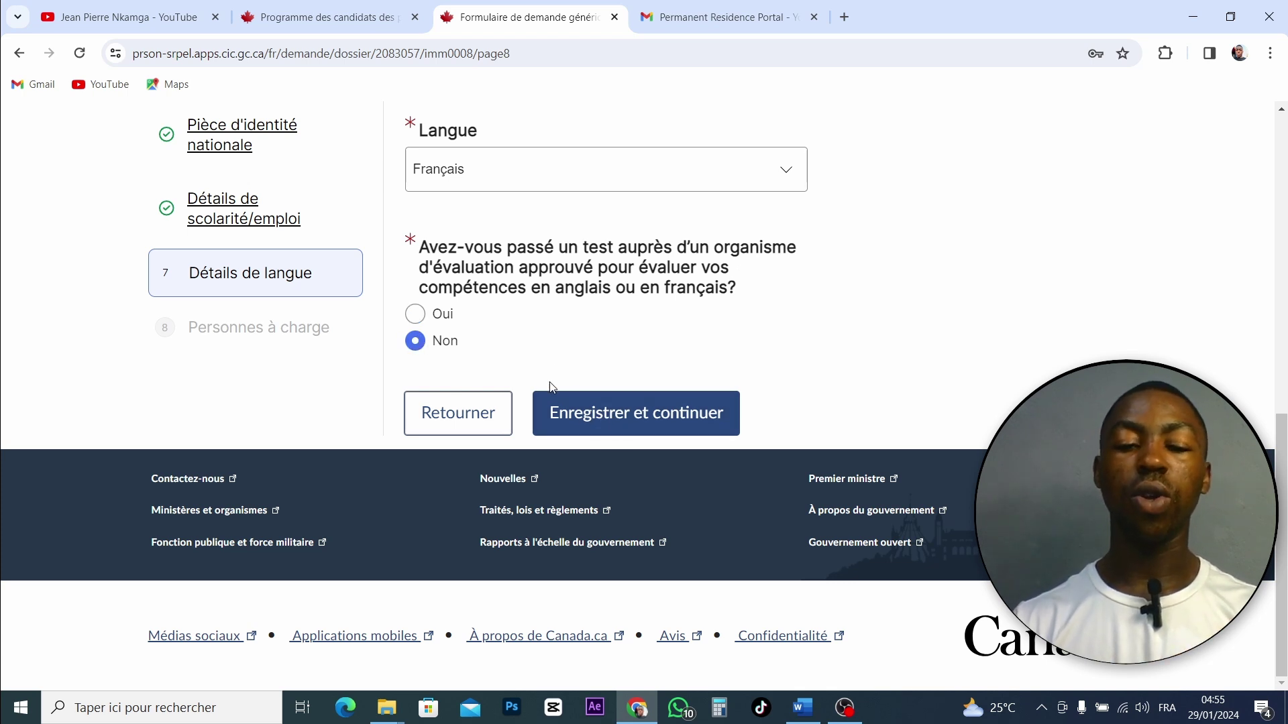
pyautogui.click(415, 313)
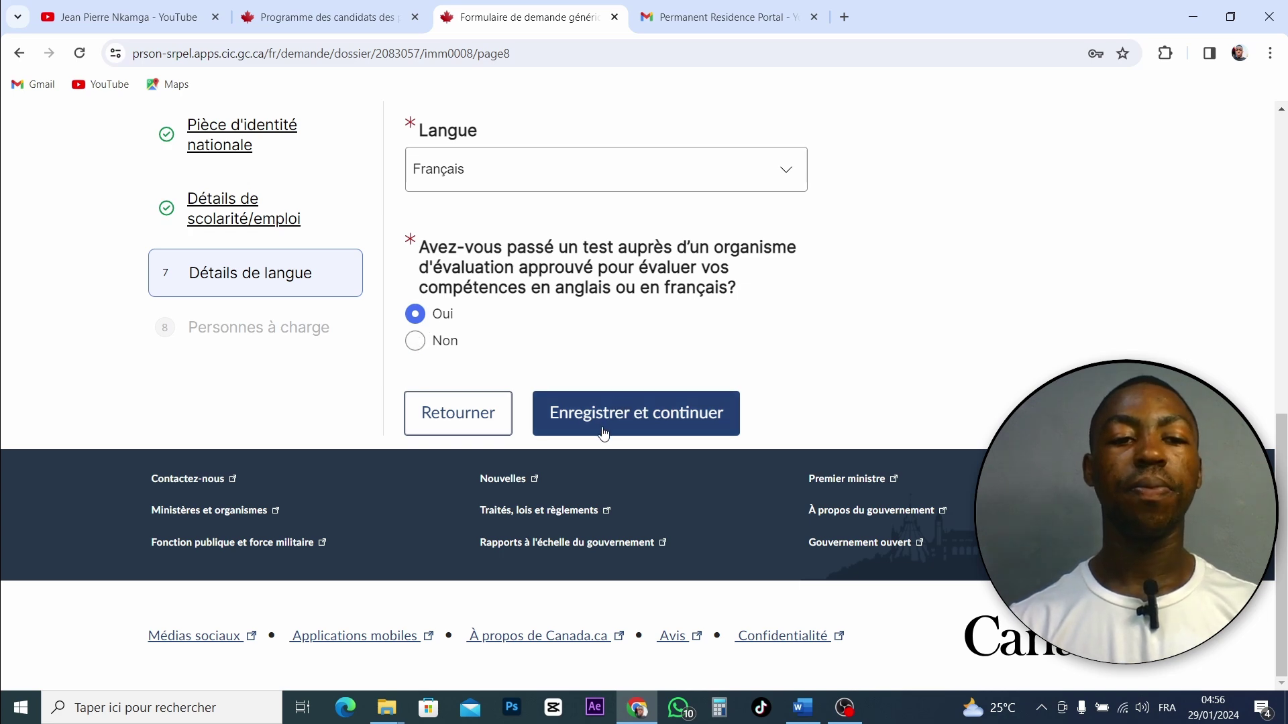
pyautogui.click(604, 434)
pyautogui.scroll(-2, 614, 435)
pyautogui.scroll(2, 549, 208)
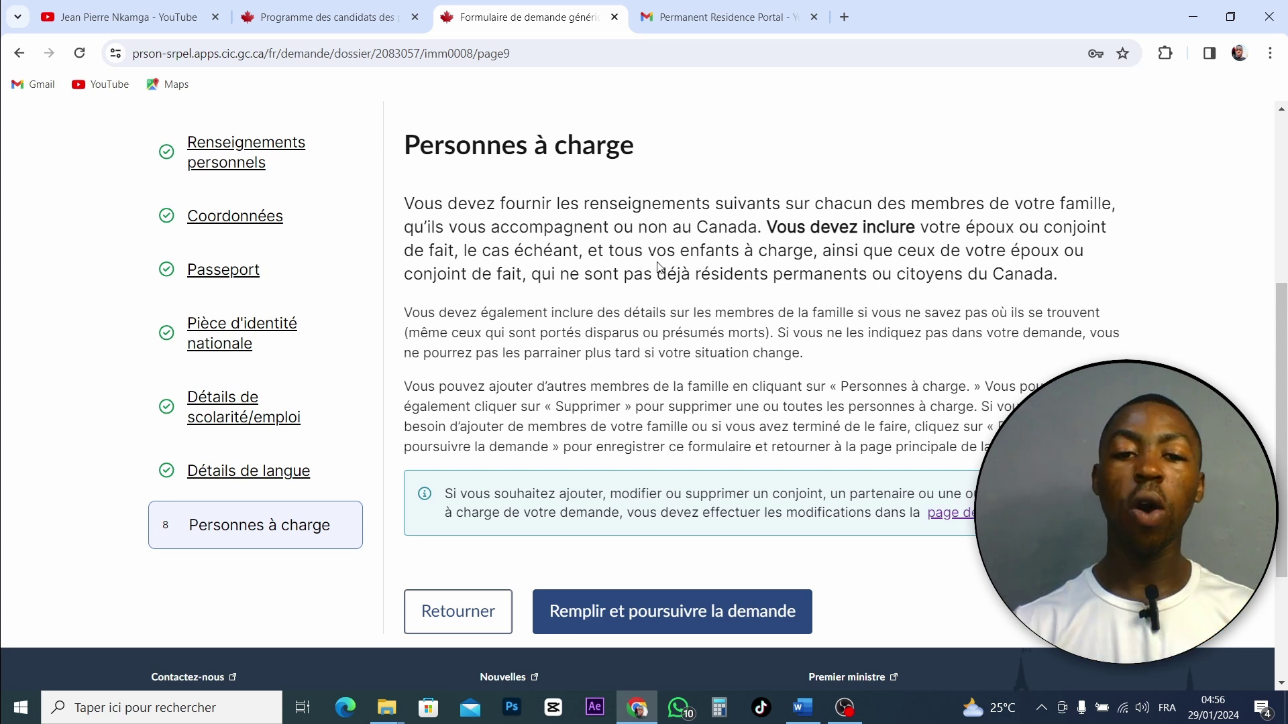
# Submit the Personnes à charge page with Remplir et poursuivre la demande to save the application.
pyautogui.scroll(-3, 616, 408)
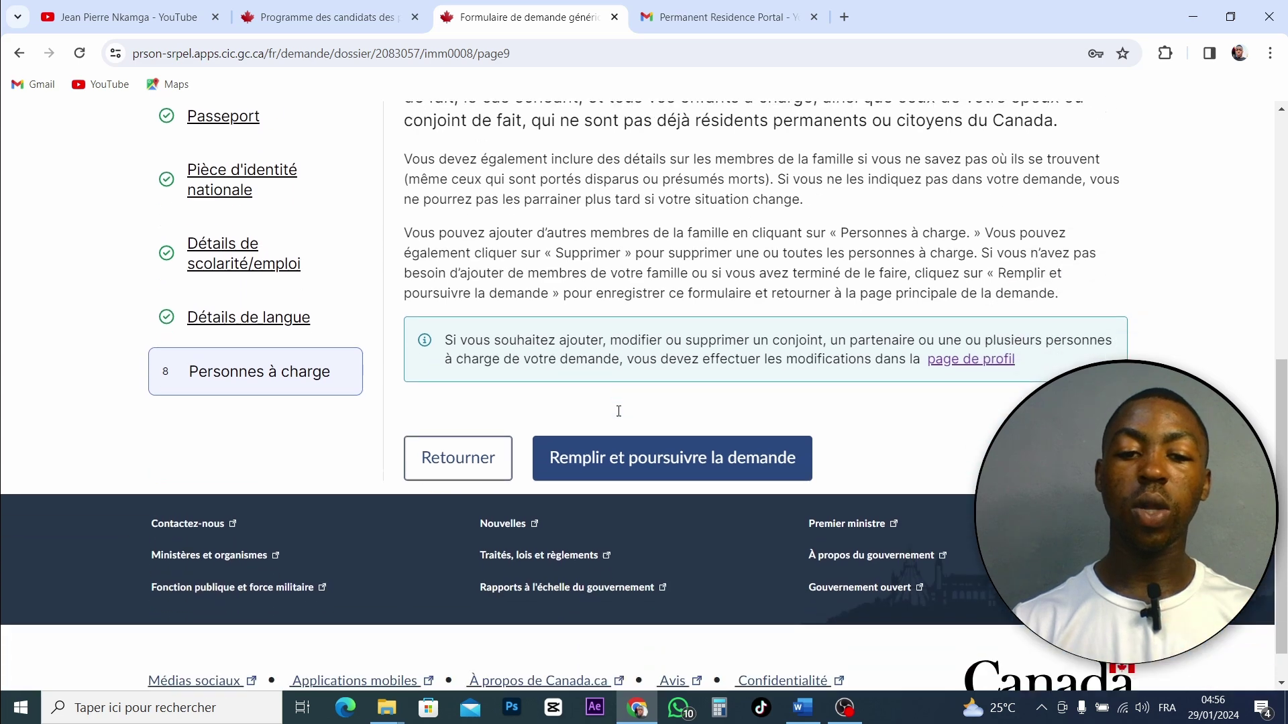
pyautogui.click(633, 465)
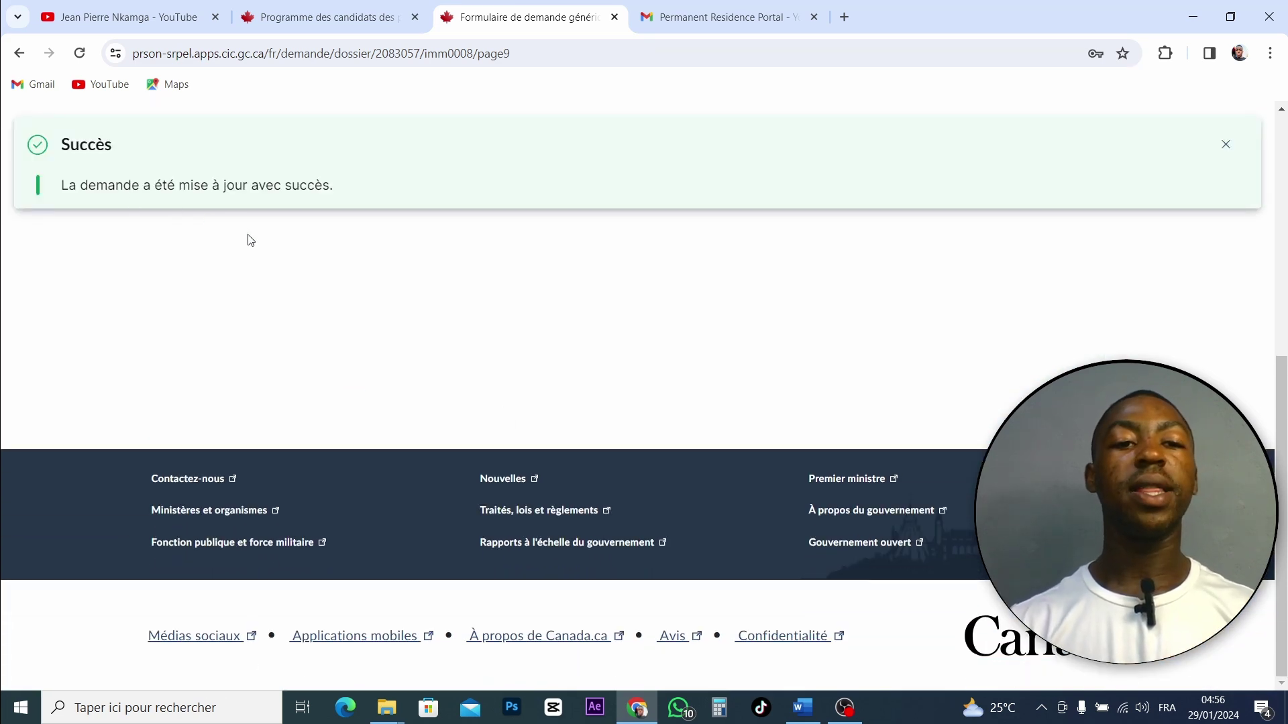
# Scroll the dashboard's forms and documents tables to check IMM 0008 shows Prêt à soumettre.
pyautogui.scroll(-9, 484, 412)
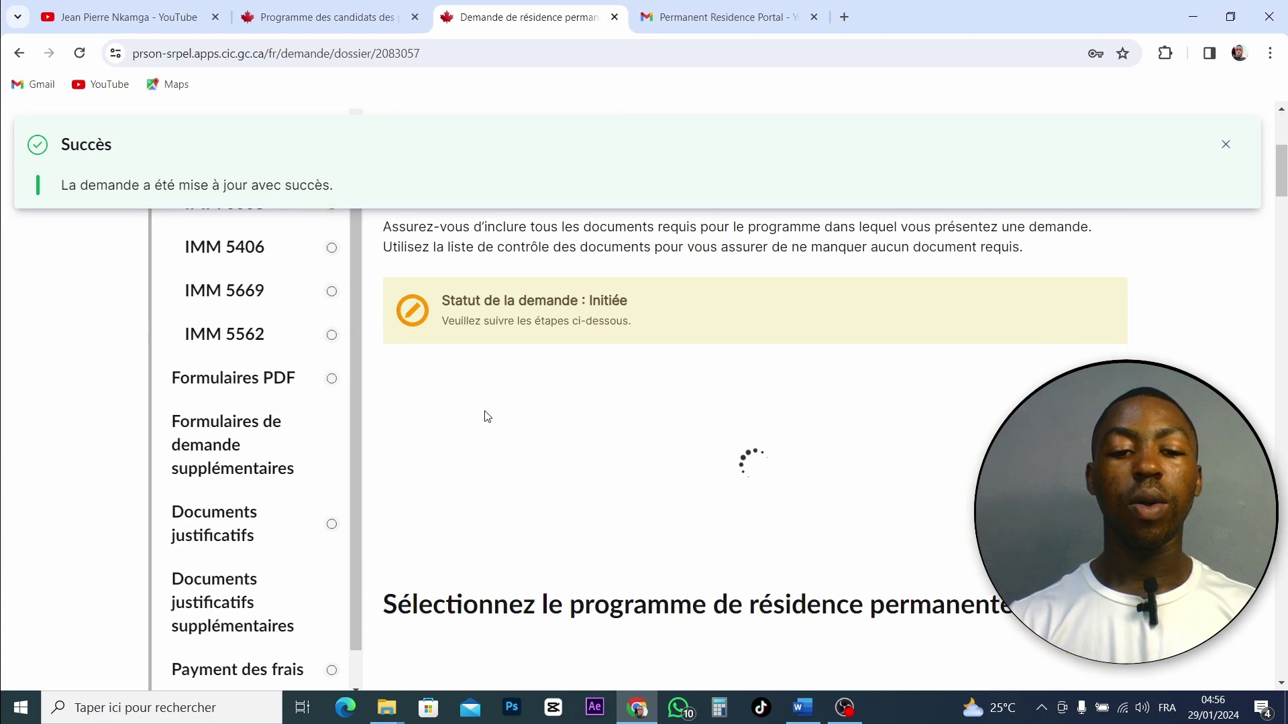
pyautogui.scroll(3, 486, 419)
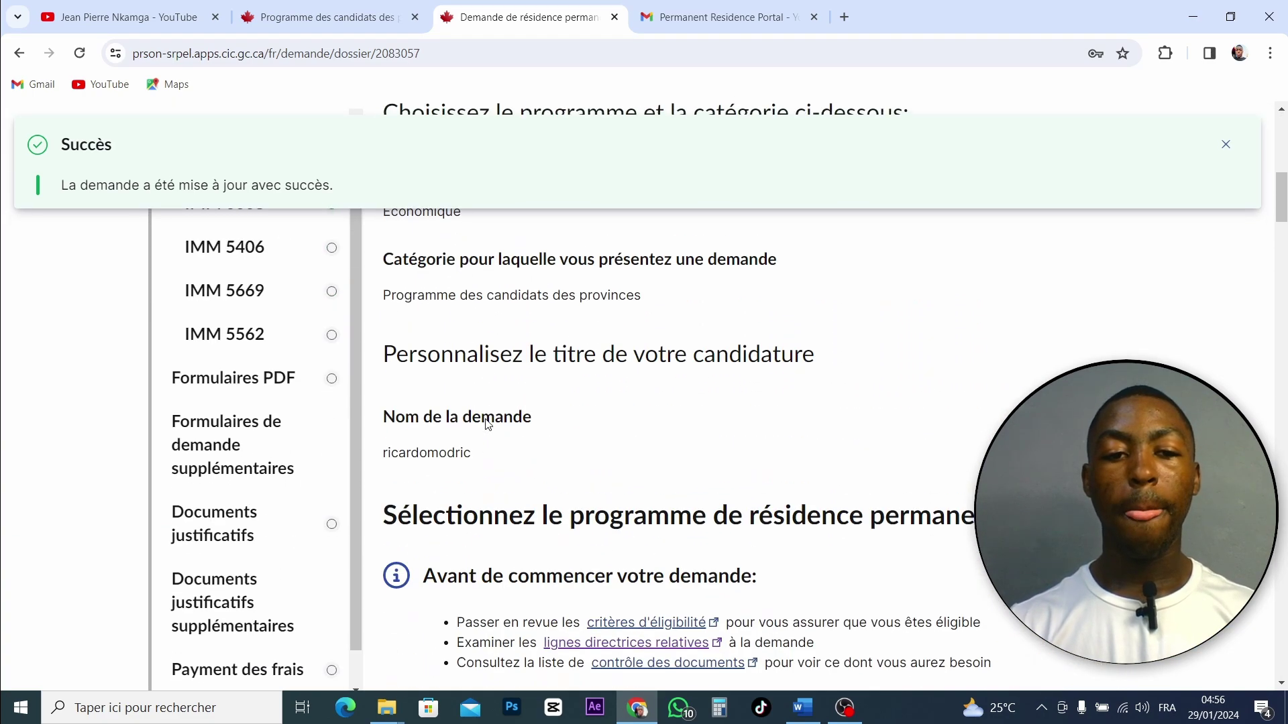
pyautogui.scroll(-12, 486, 419)
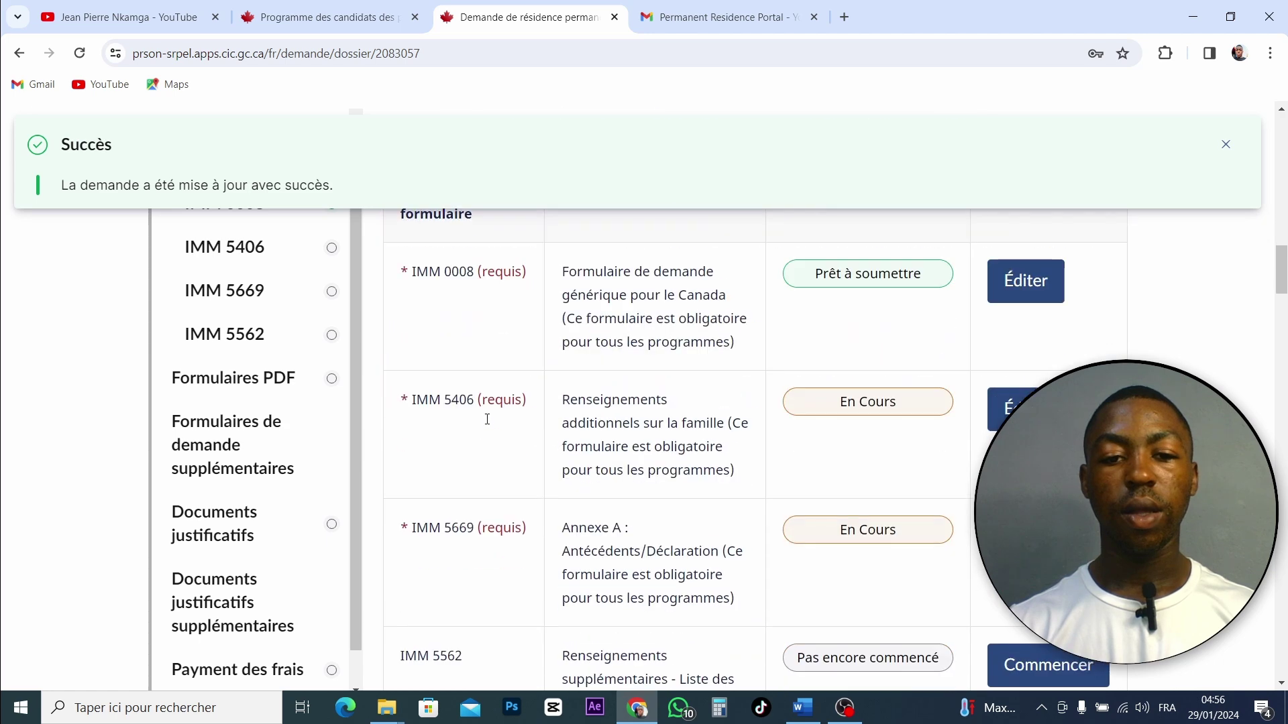
pyautogui.scroll(1, 488, 425)
pyautogui.scroll(1, 488, 424)
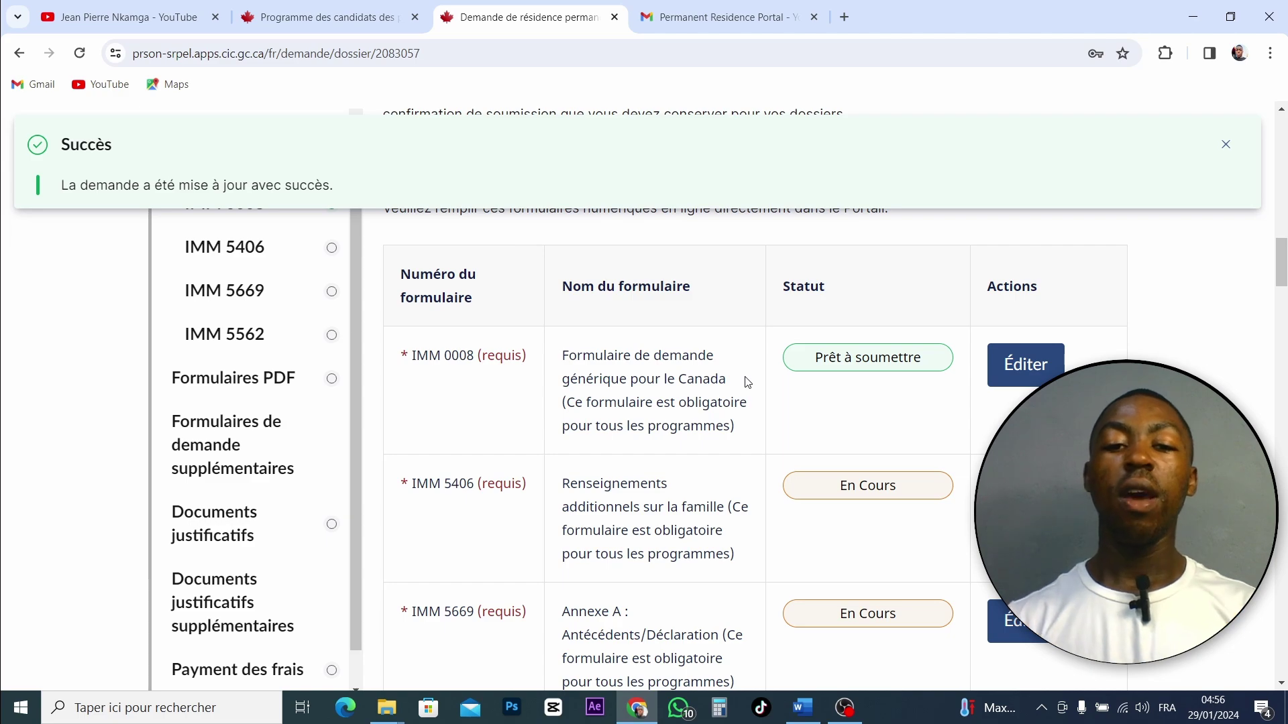
pyautogui.scroll(-6, 839, 456)
pyautogui.scroll(-20, 839, 465)
pyautogui.scroll(-20, 839, 470)
pyautogui.scroll(-15, 839, 480)
pyautogui.scroll(3, 835, 475)
pyautogui.scroll(-2, 837, 496)
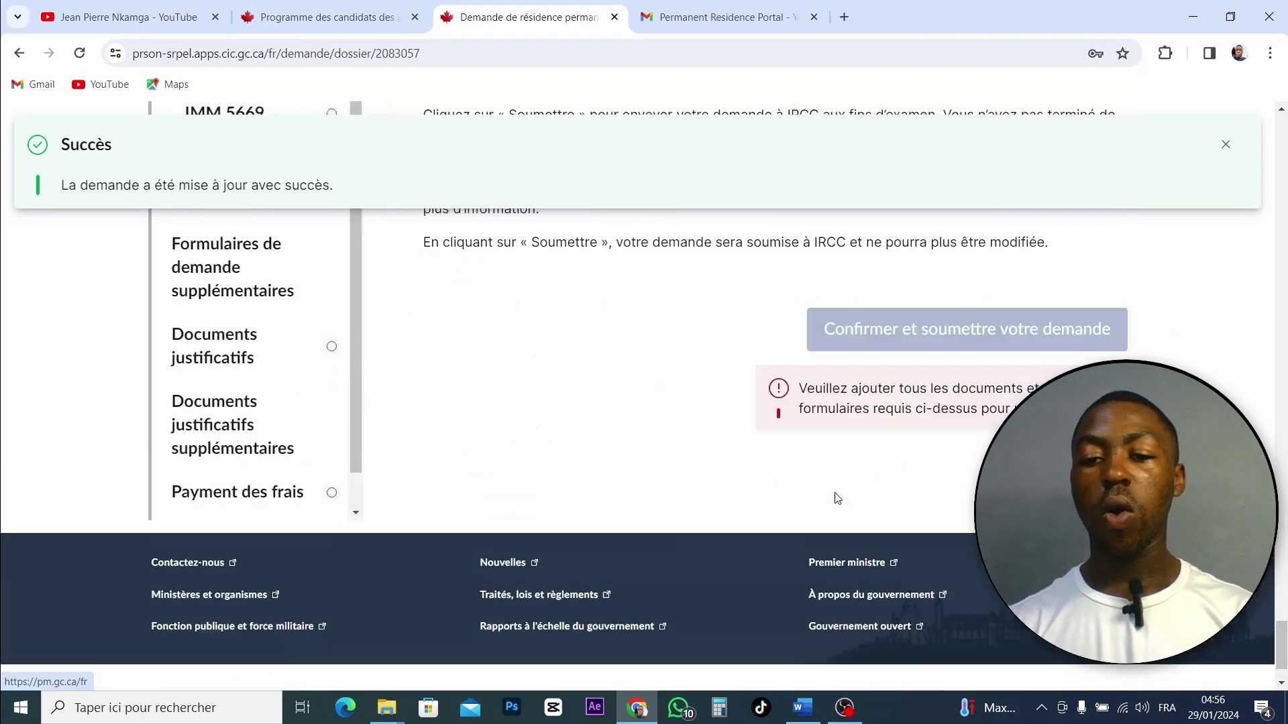
pyautogui.scroll(-1, 837, 497)
pyautogui.scroll(8, 973, 275)
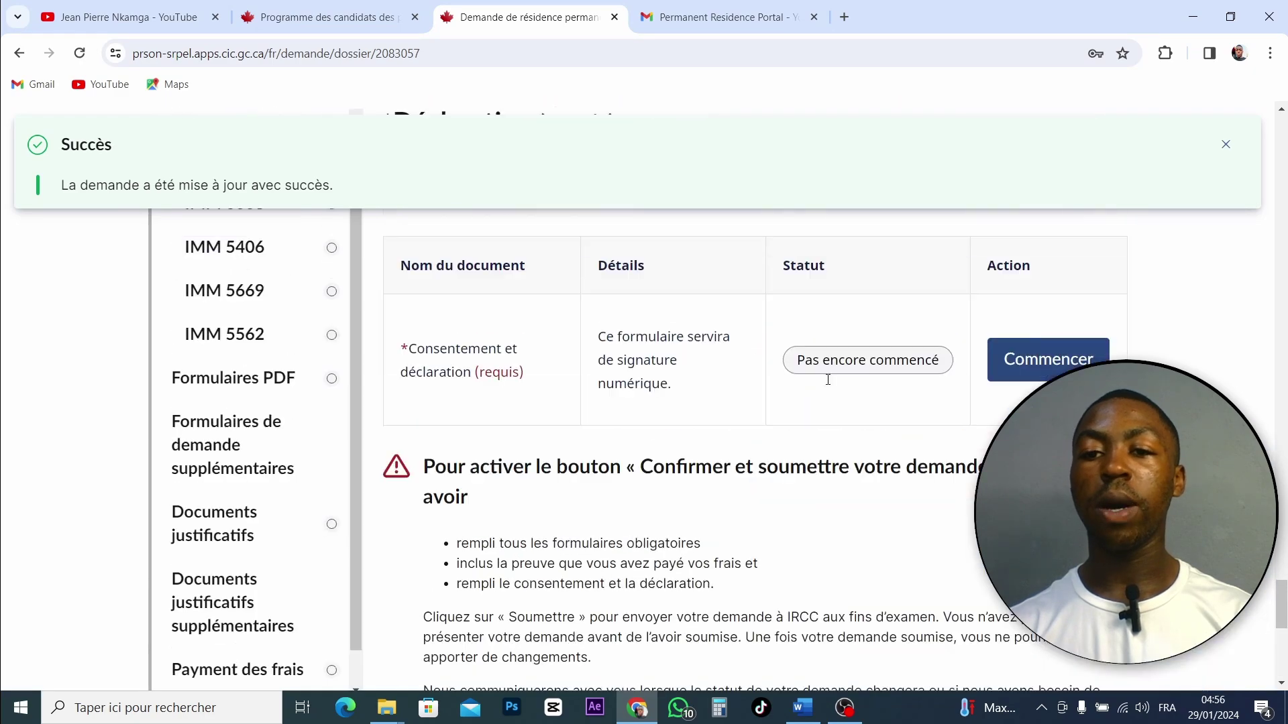
pyautogui.scroll(15, 389, 452)
pyautogui.scroll(10, 392, 453)
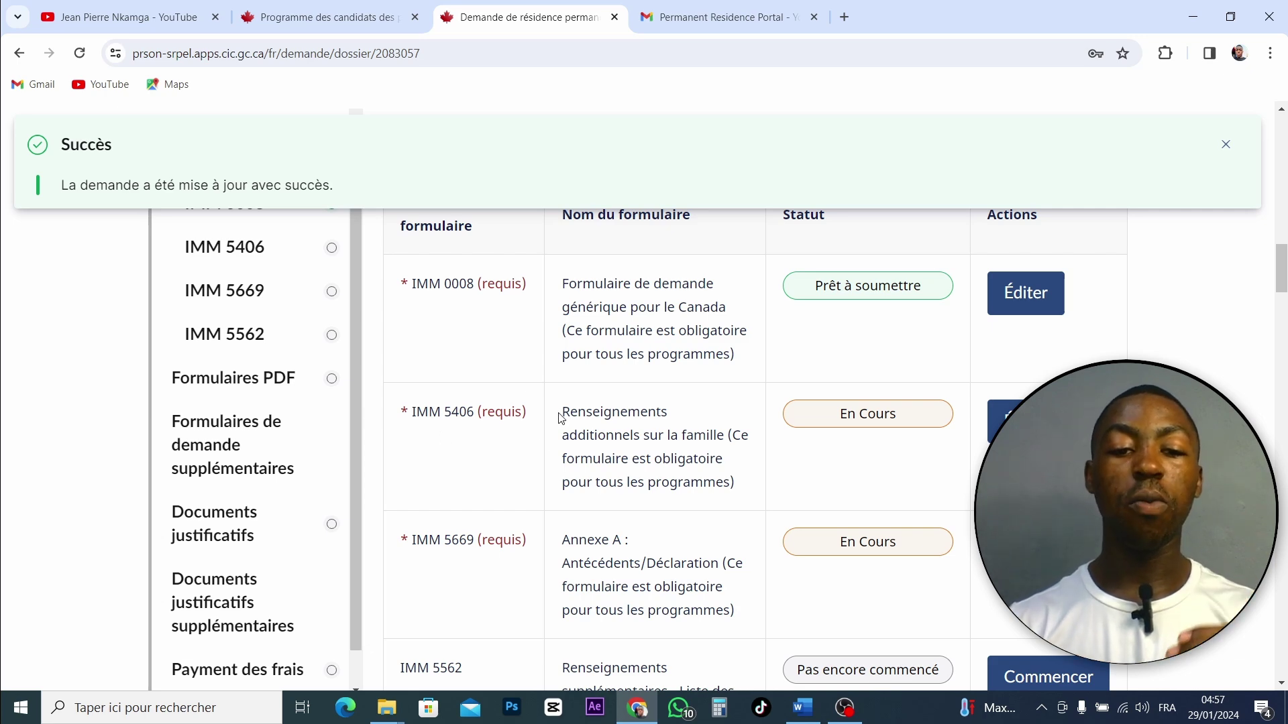
pyautogui.scroll(-3, 475, 537)
pyautogui.scroll(3, 472, 464)
pyautogui.scroll(-8, 472, 464)
pyautogui.scroll(-3, 469, 483)
pyautogui.scroll(-7, 477, 419)
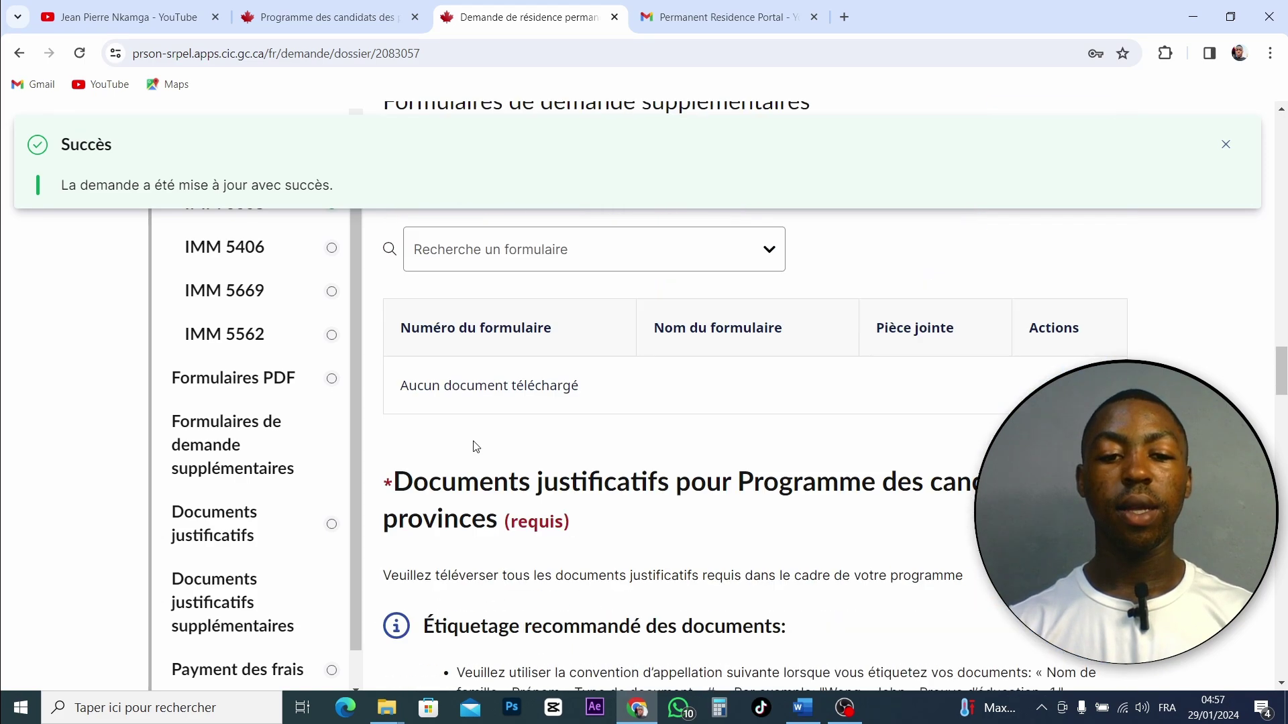
pyautogui.scroll(-15, 476, 447)
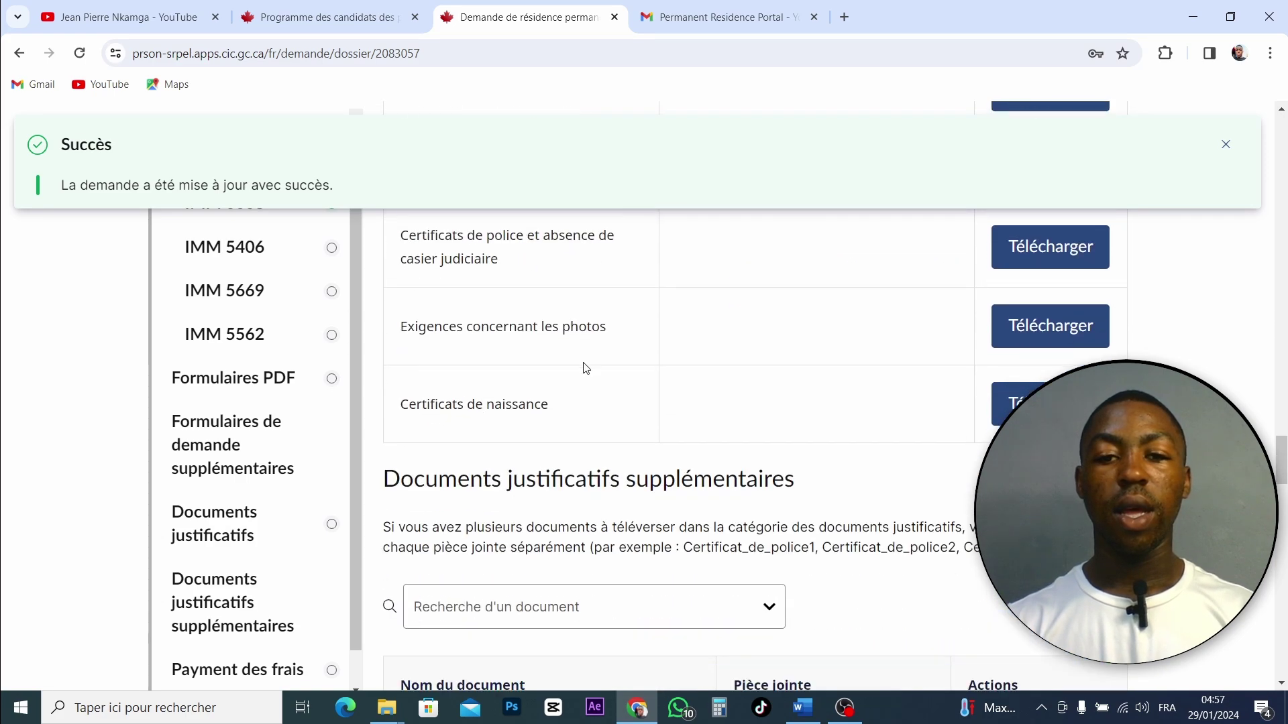
pyautogui.scroll(5, 570, 380)
pyautogui.scroll(-12, 639, 584)
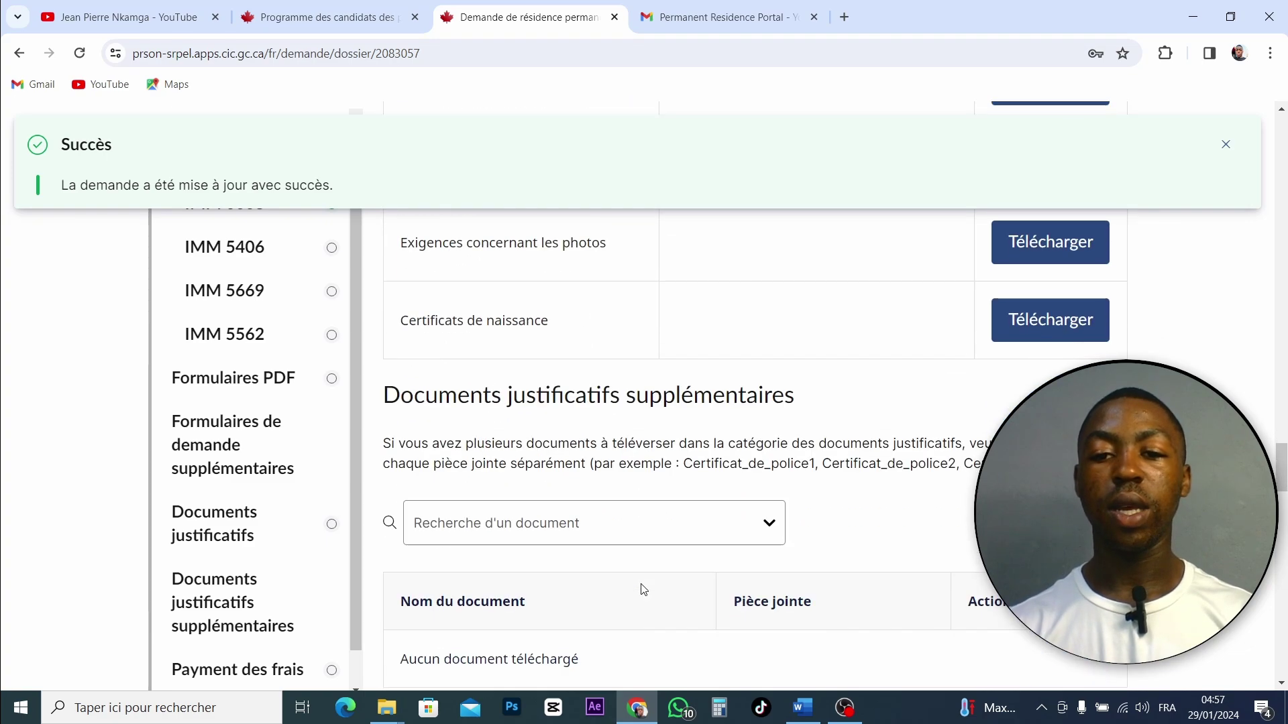
pyautogui.scroll(9, 633, 558)
pyautogui.scroll(20, 634, 558)
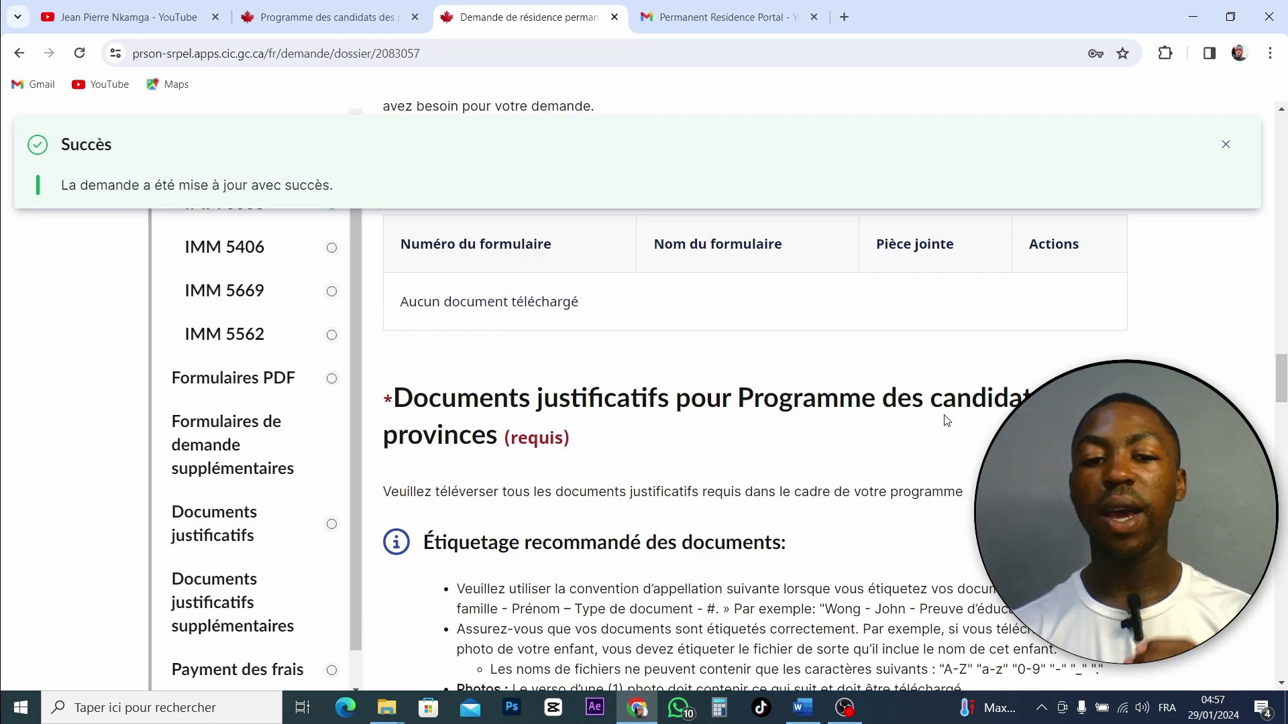
pyautogui.scroll(15, 417, 433)
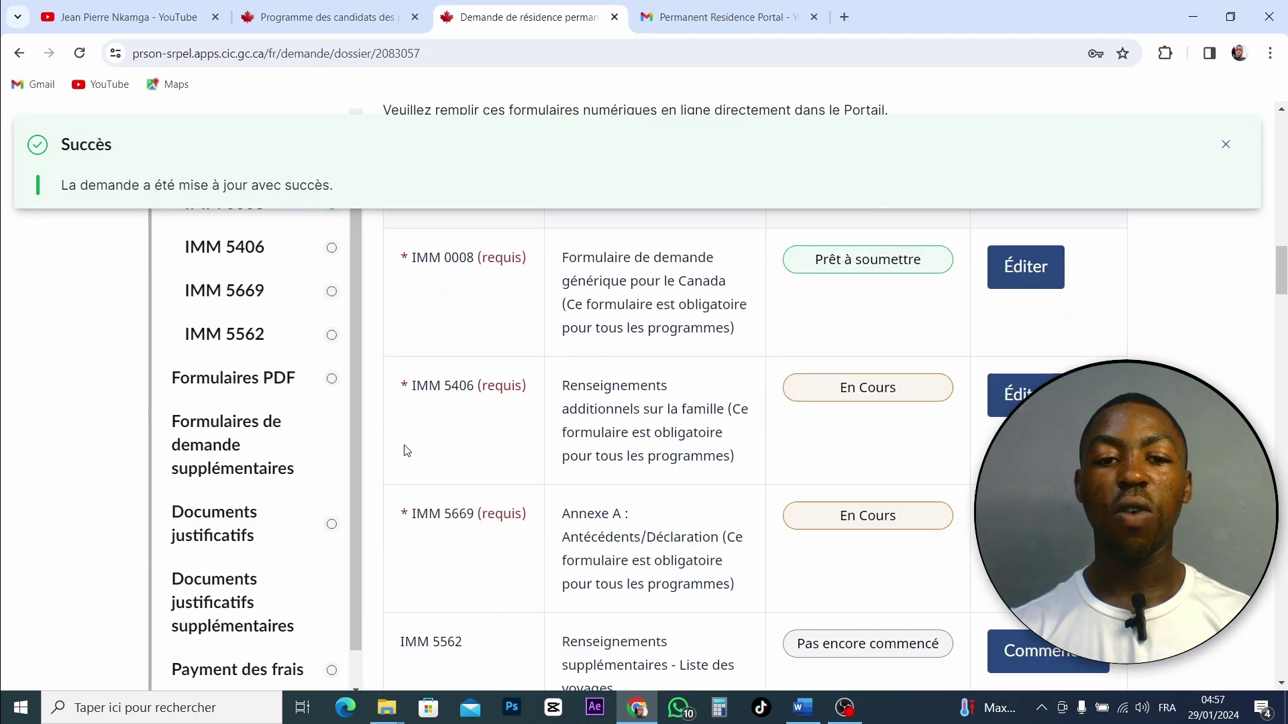
pyautogui.scroll(-3, 432, 450)
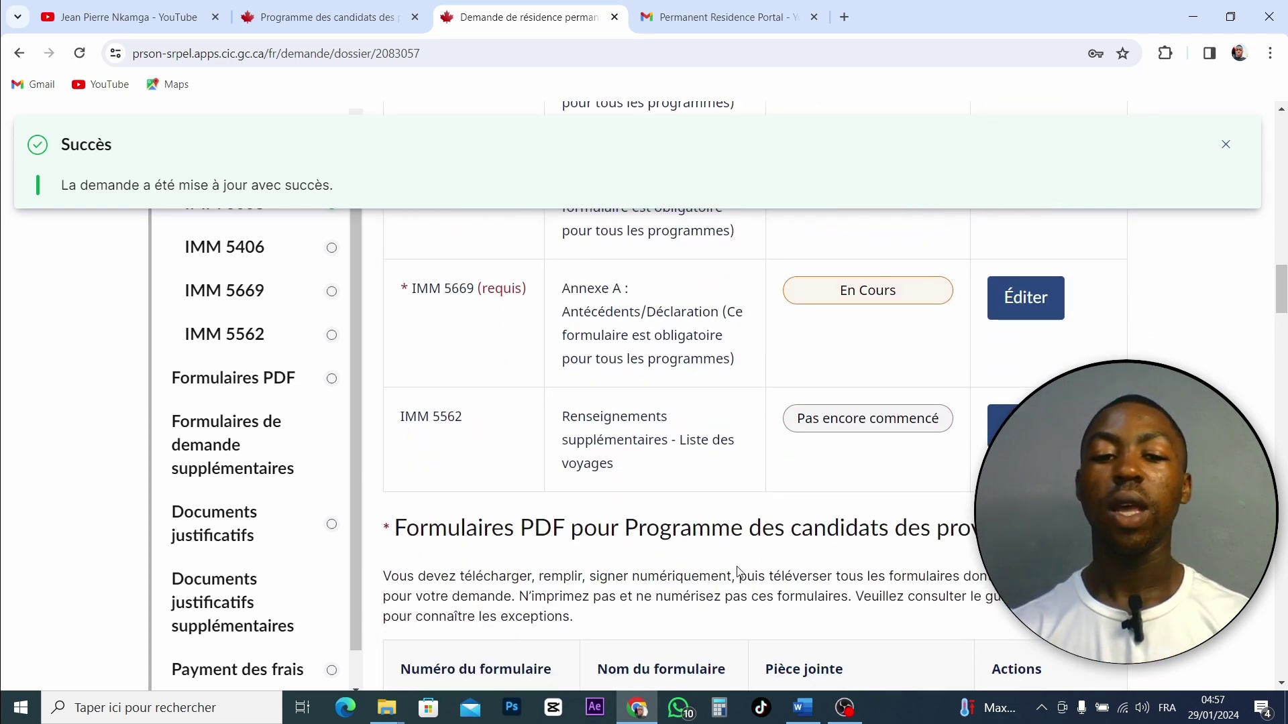
pyautogui.scroll(-7, 738, 572)
pyautogui.scroll(10, 610, 543)
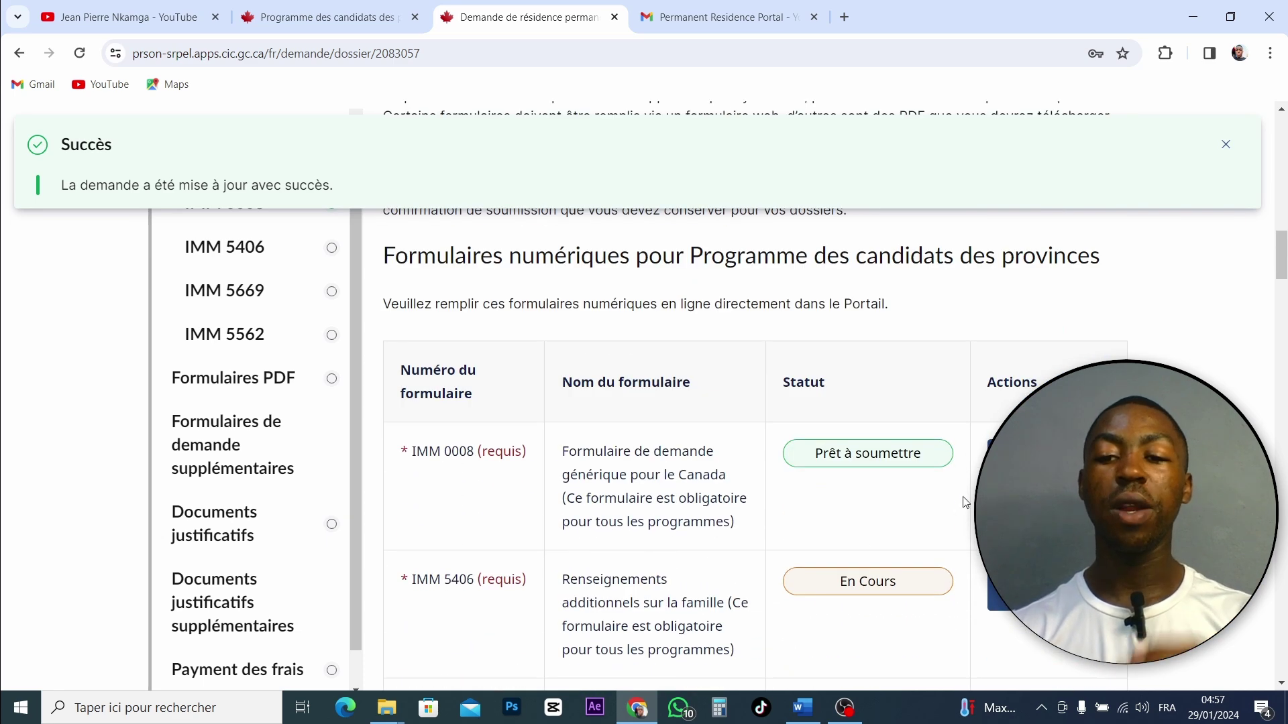
pyautogui.scroll(-5, 792, 521)
pyautogui.scroll(2, 771, 533)
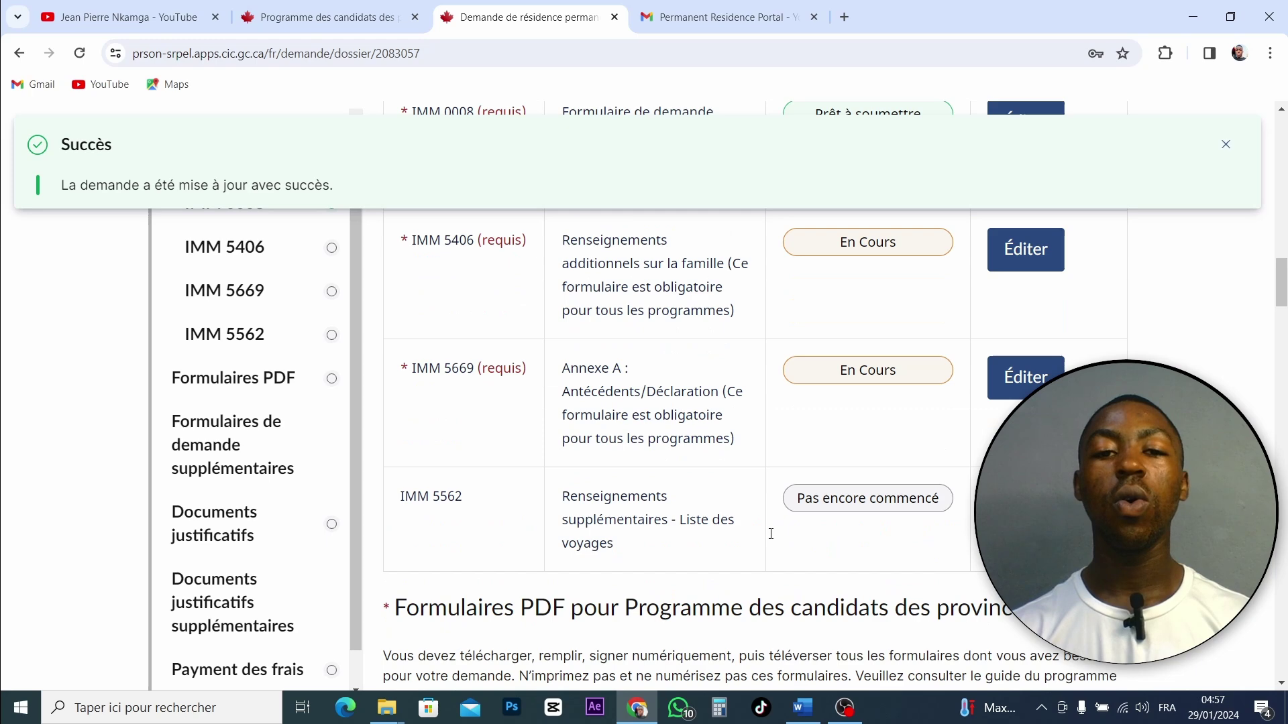
pyautogui.scroll(-4, 836, 442)
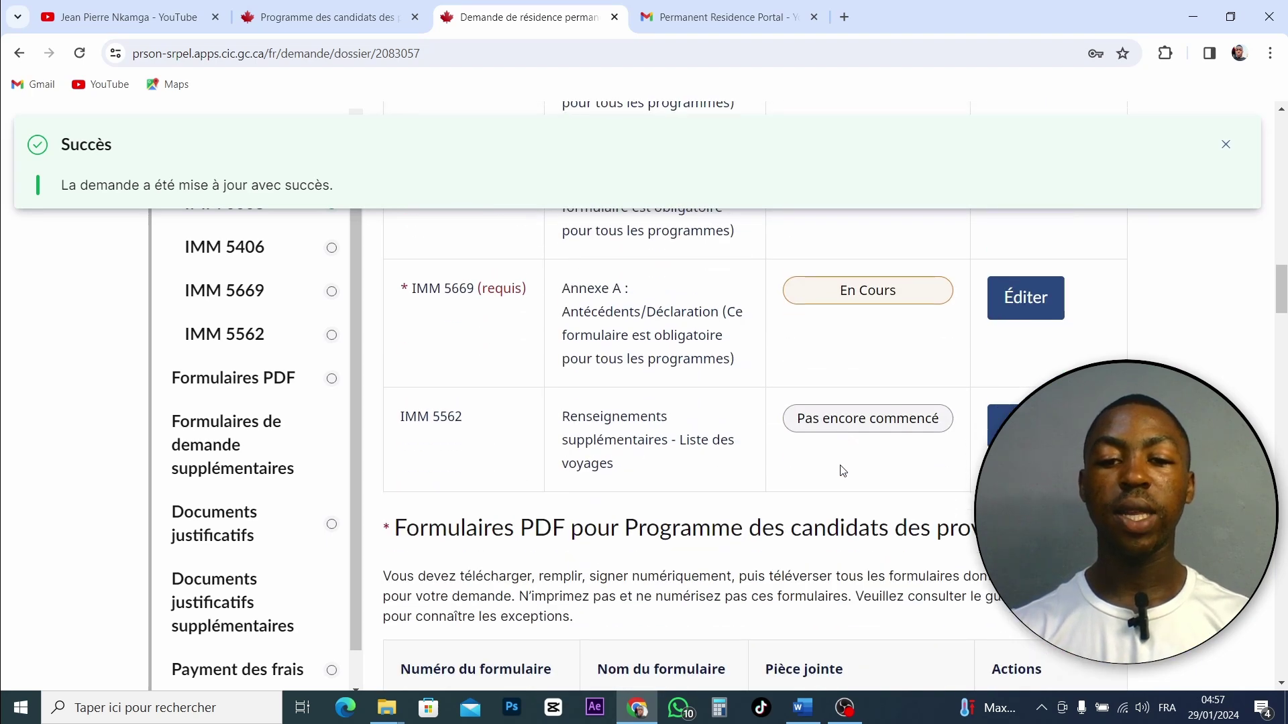
pyautogui.scroll(-7, 843, 473)
pyautogui.scroll(4, 842, 486)
pyautogui.scroll(-6, 723, 432)
pyautogui.scroll(-17, 718, 440)
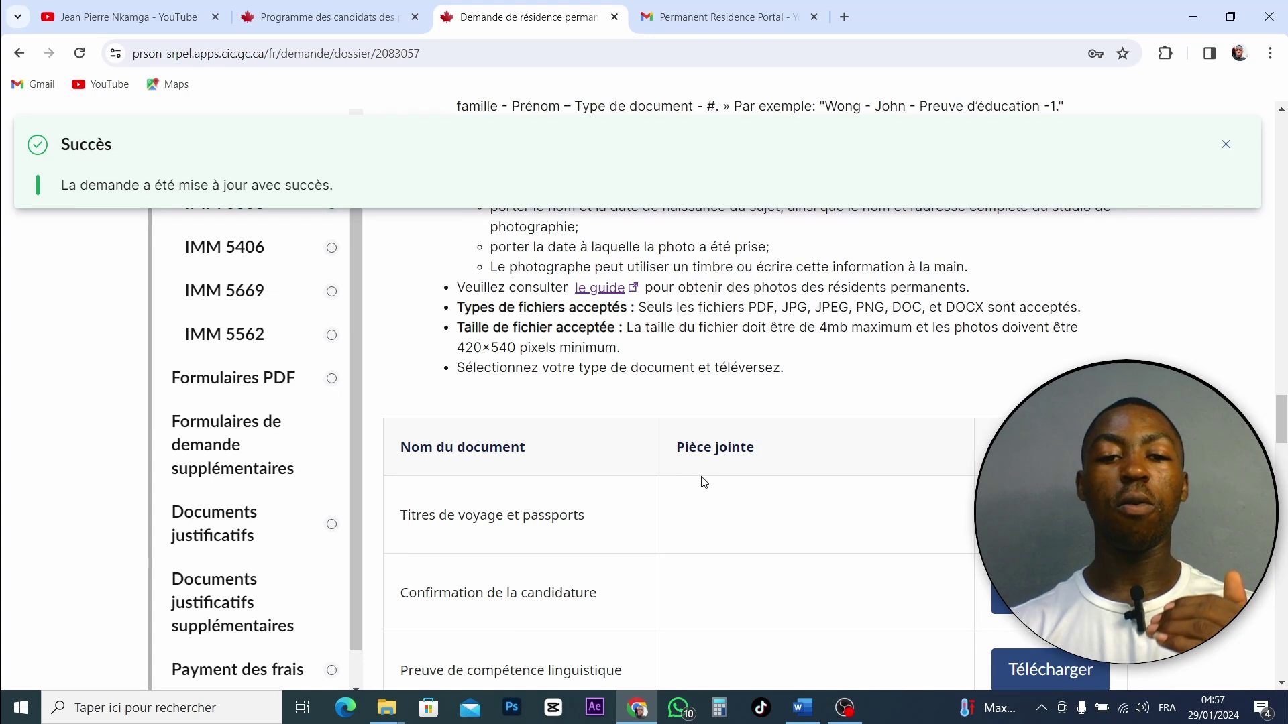
pyautogui.scroll(5, 702, 481)
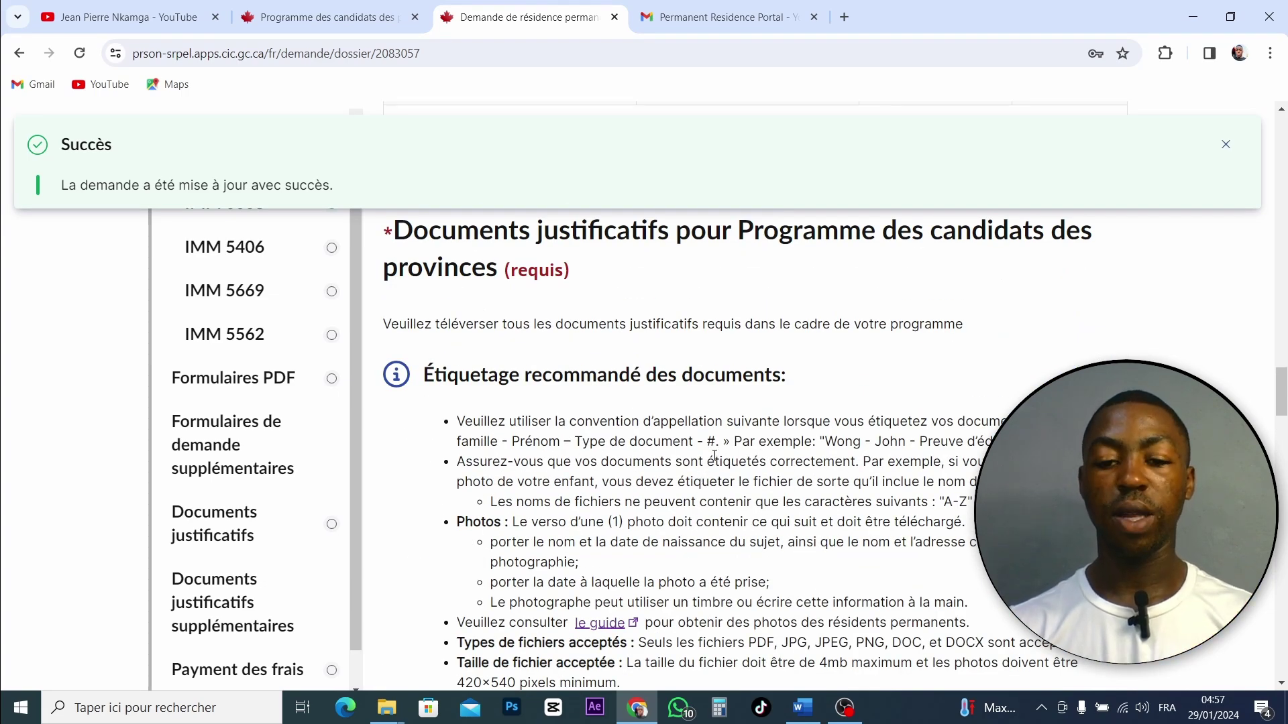
pyautogui.scroll(6, 715, 456)
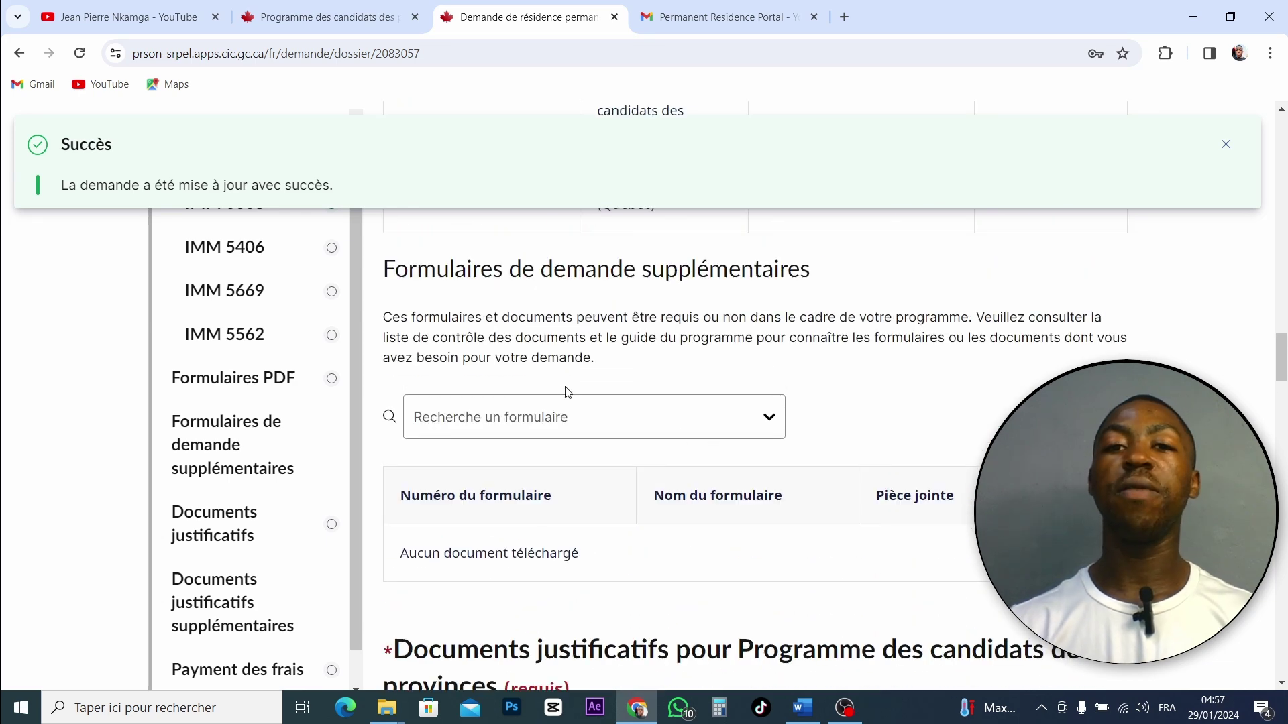